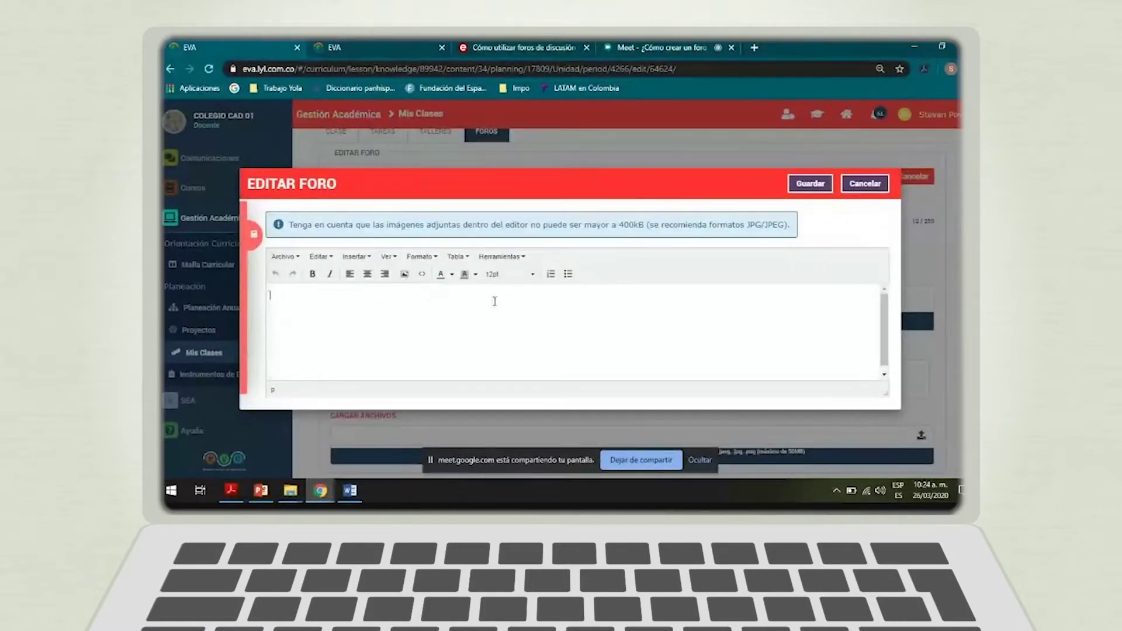
left_click(475, 274)
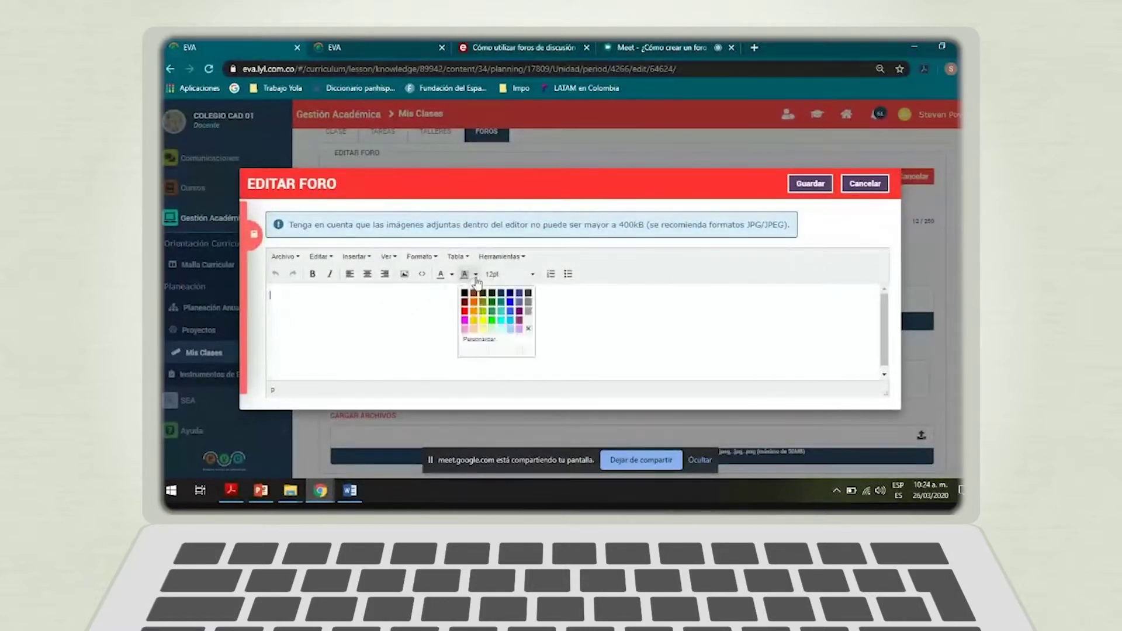
left_click(452, 274)
left_click(543, 281)
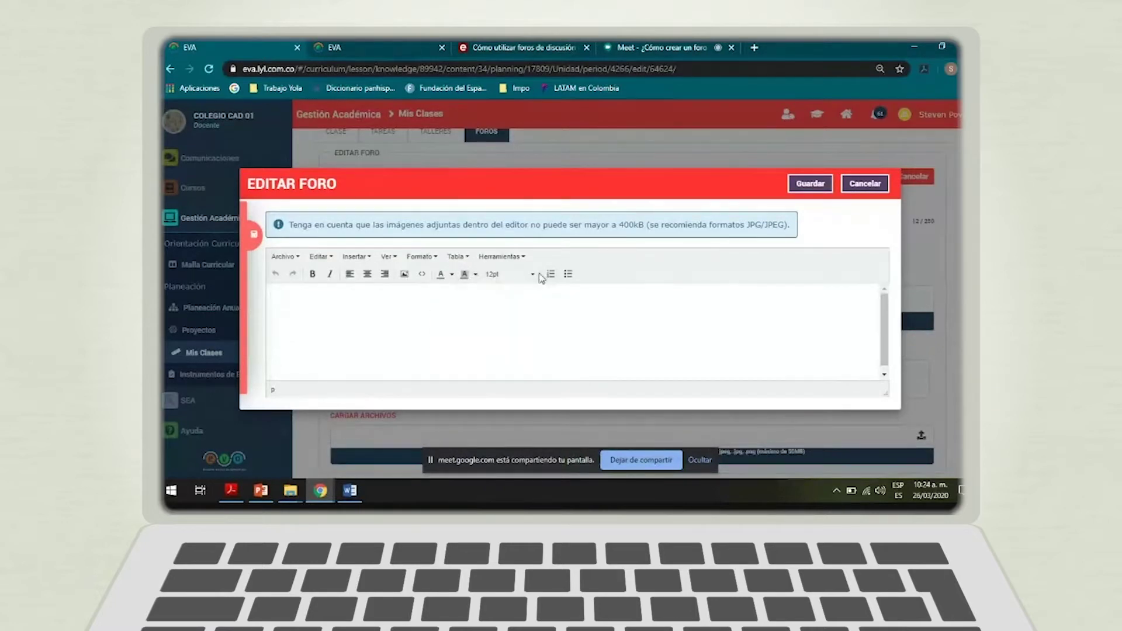
left_click(532, 274)
- Fill the empty forum description with the student greeting, the theatre discussion premises and questions, and the bulleted "Normas de participación"
left_click(351, 310)
type("Normas de participación Atienda las reglas de participación. Tenga presente las fechas límite establecidas para participar en el foro. Tenga en cuenta el formato de participación en el foro. Intervenga con respeto hacia la opinión de los demás compañeros. Evite utilizar mayúsculas sostenidas, estas dan la sensación de que se está gritando. No publique intervenciones con palabras inapropiadas.")
type("Estimados estudiantes. Bienvenidos a este espacio de discusión y participación. A continuación, encontrará las premisas desde las cuales debe opinar y argumentar sobre la importancia del teatro para las culturas y para el arte. A través de la historia, ¿Por qué ha sido importante el teatro para las diferentes culturas?¿Considera válida la importancia otorgada a esta manifestación artística? ¿Por qué?")
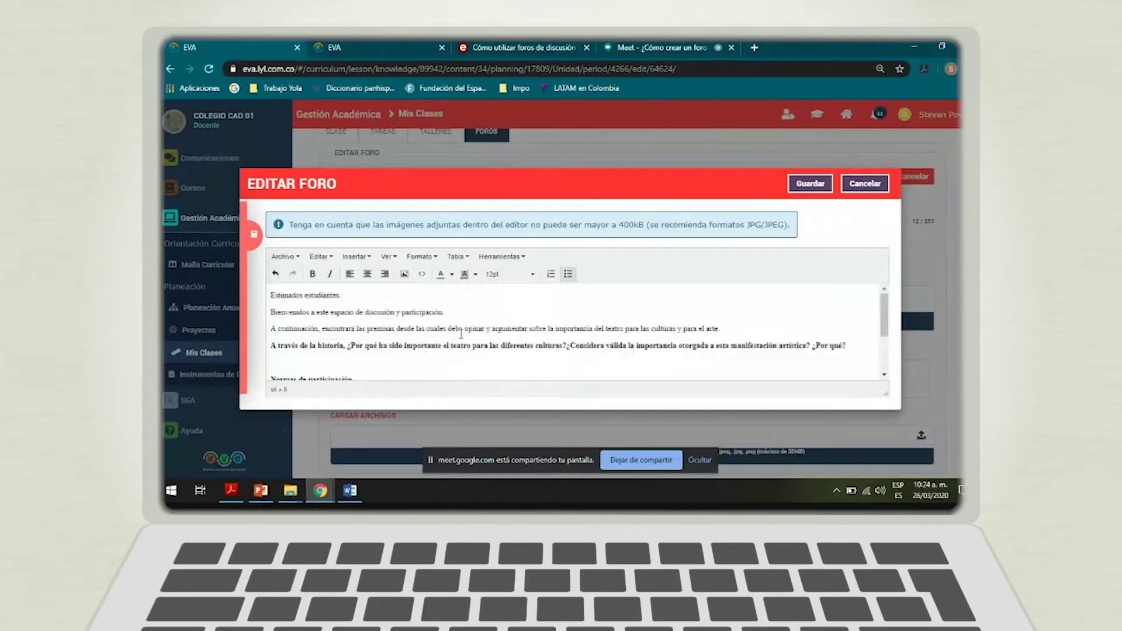
- Review the greeting, the welcome line, the premises sentence and the bold theatre questions in the forum description
left_click_drag(341, 295, 270, 295)
double_click(360, 313)
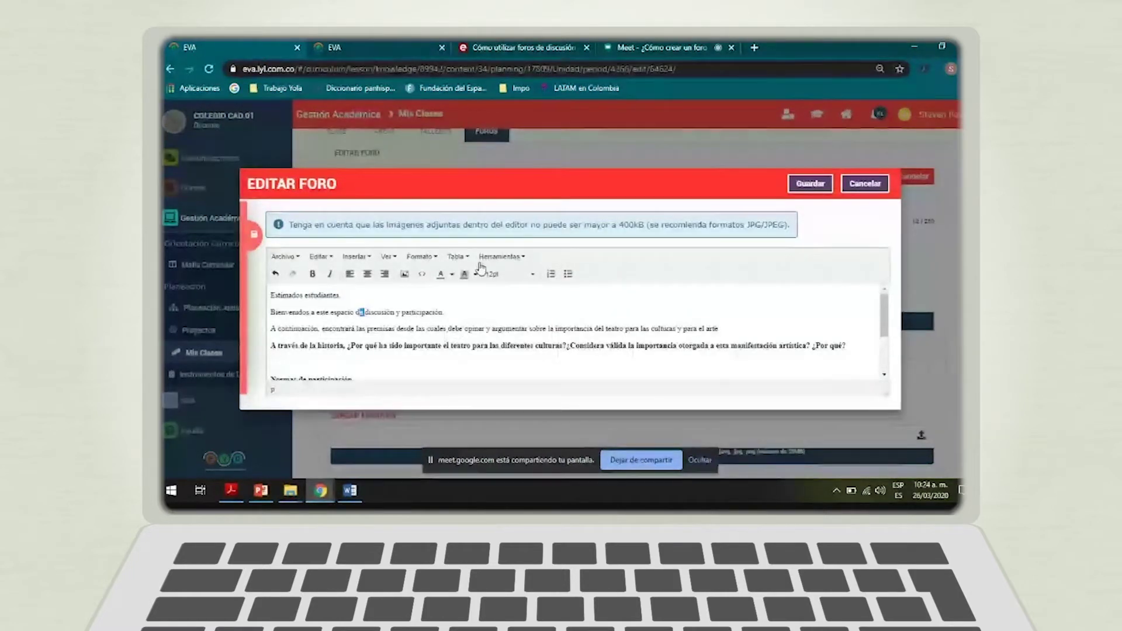
left_click(405, 305)
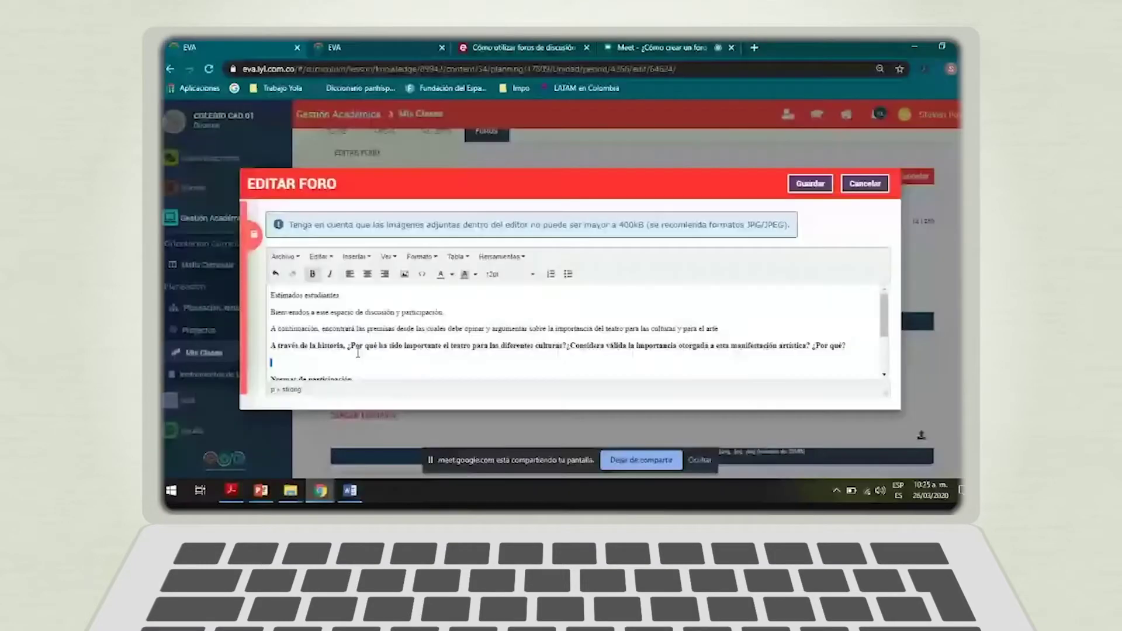
left_click_drag(348, 346, 472, 361)
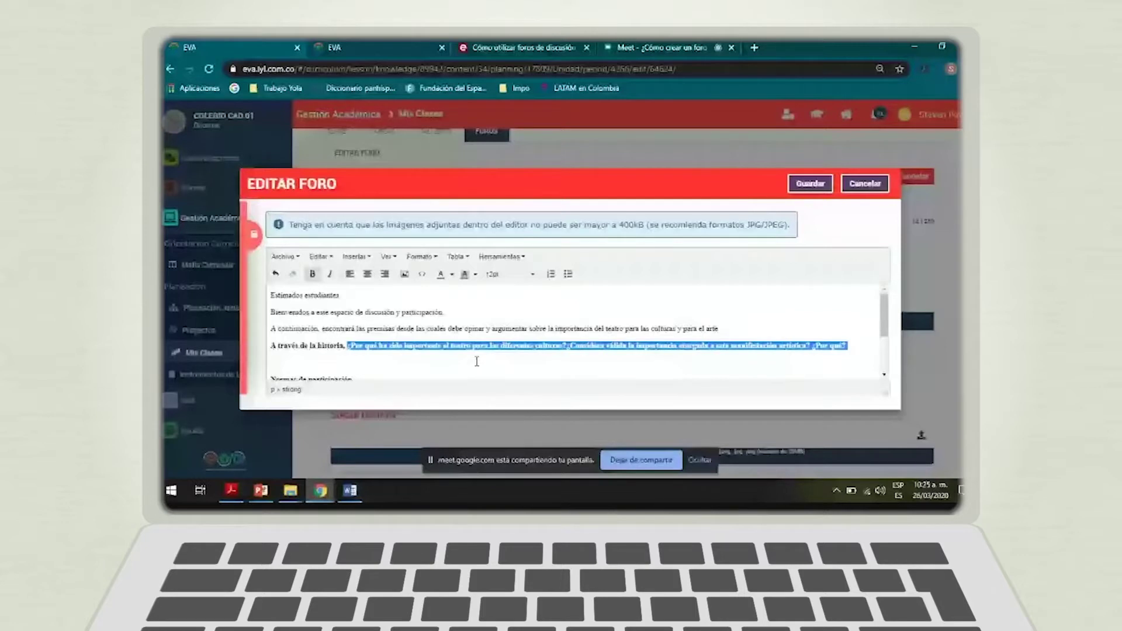
left_click(435, 308)
left_click_drag(450, 312, 271, 296)
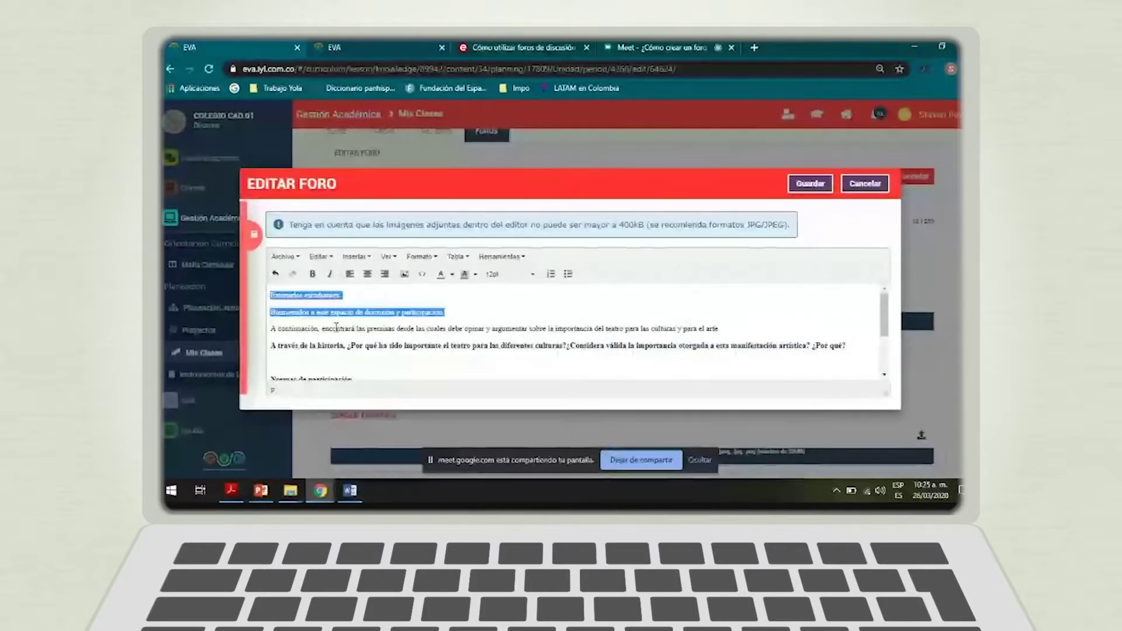
left_click(450, 310)
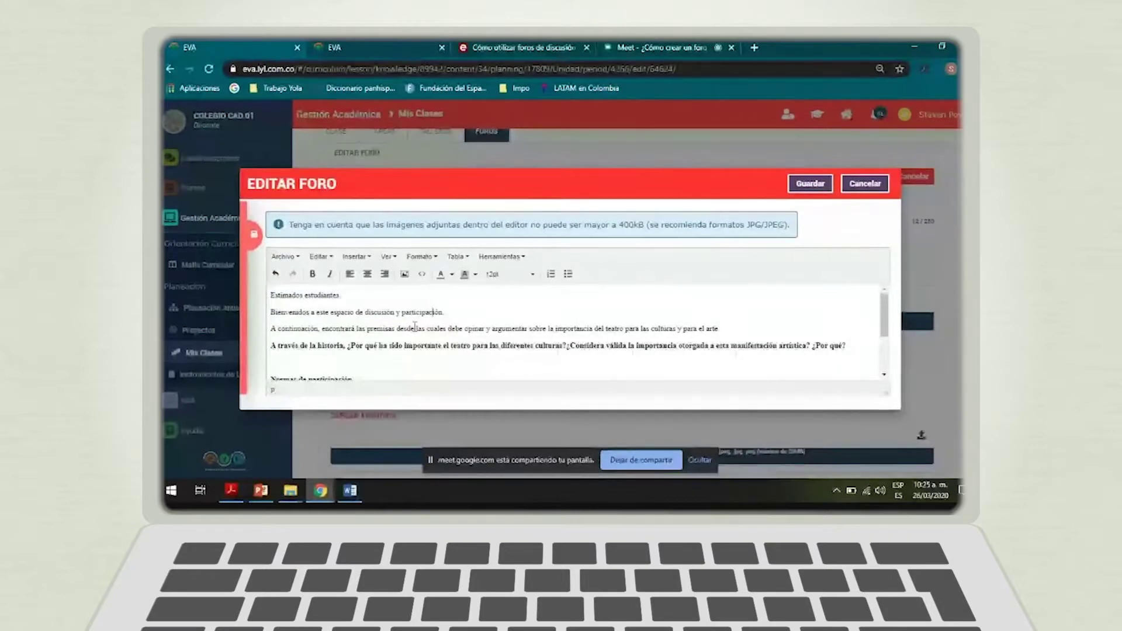
left_click_drag(395, 329, 357, 328)
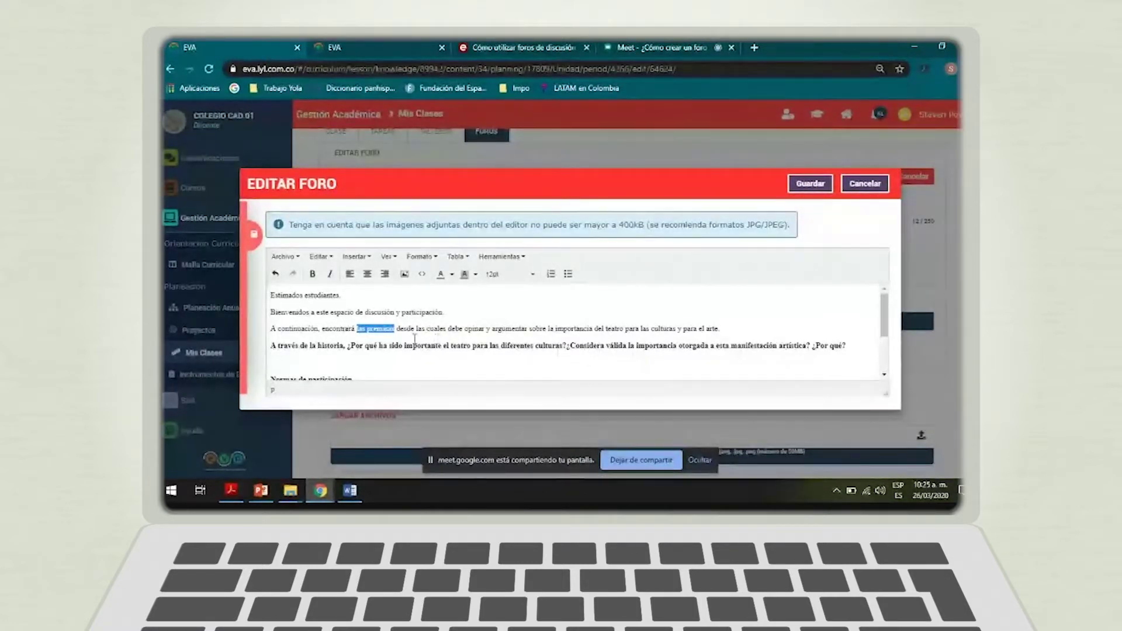
- Delete the blank line between the bold theatre questions and the "Normas de participación" heading
left_click(333, 367)
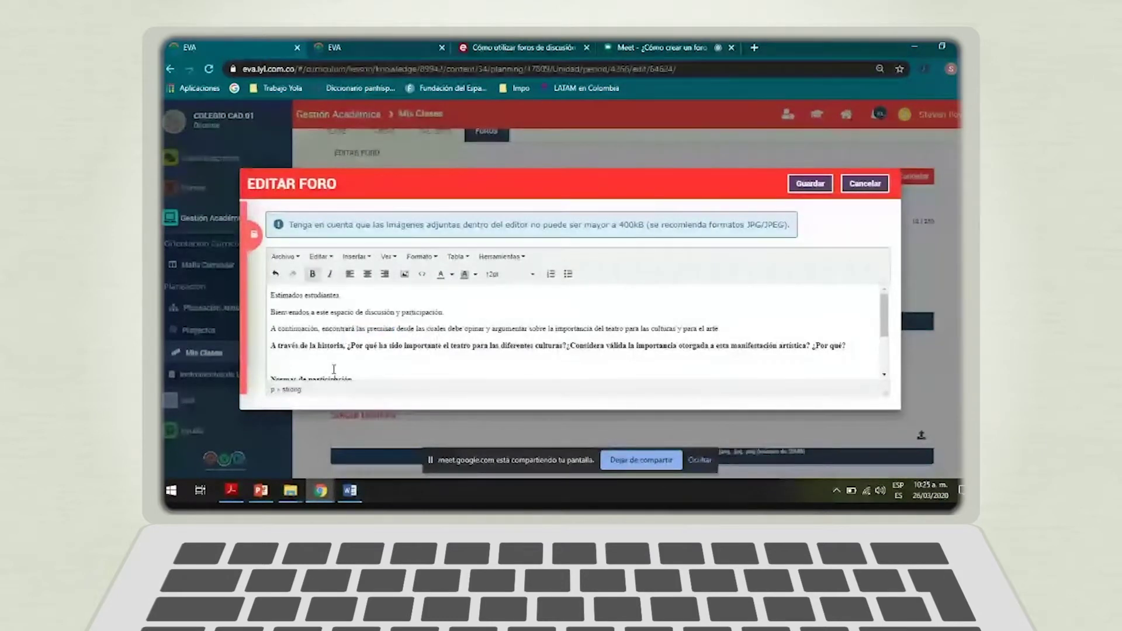
key("BackSpace")
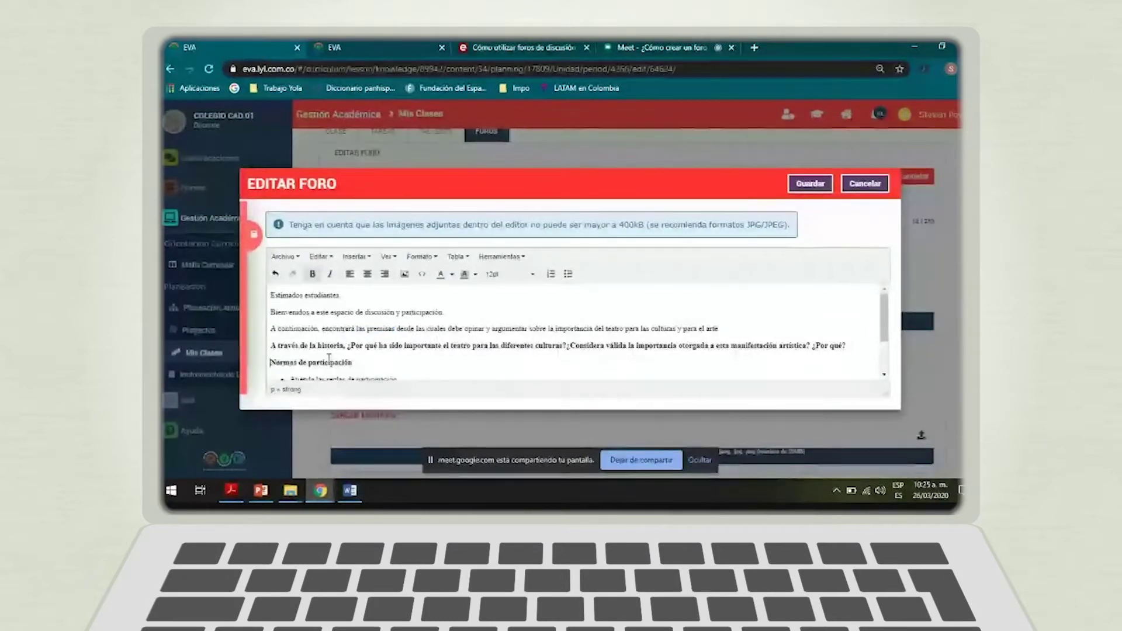
scroll(374, 357, "down", 2)
scroll(403, 355, "up", 2)
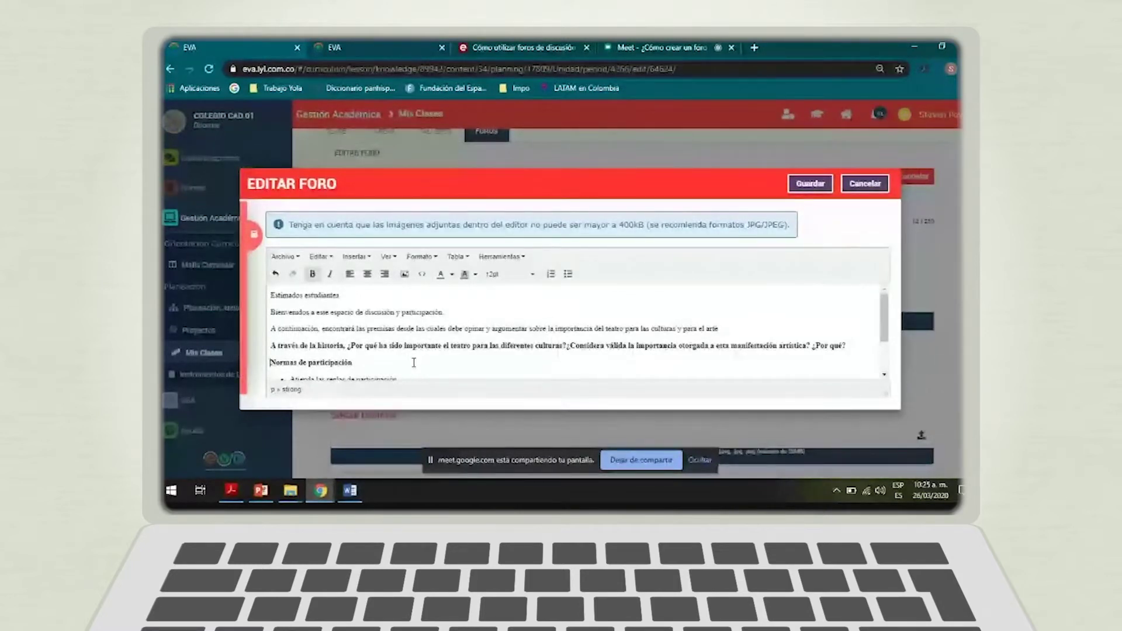
- Examine the wording of the bold theatre questions and how they lead into the participation rules
left_click_drag(848, 346, 347, 348)
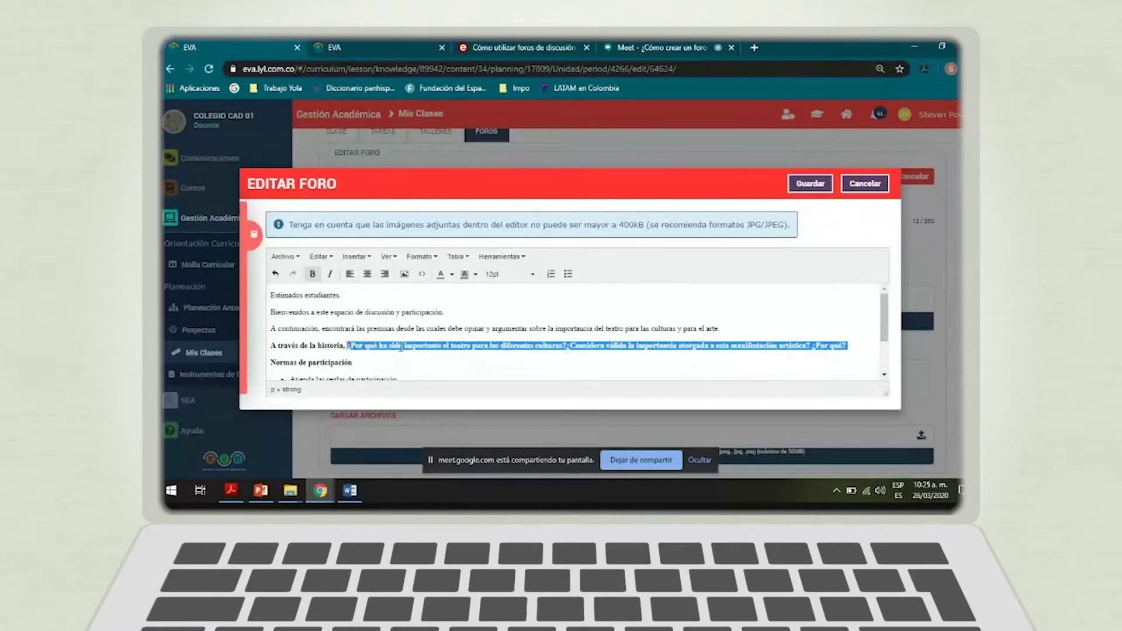
left_click(494, 350)
left_click_drag(350, 346, 831, 362)
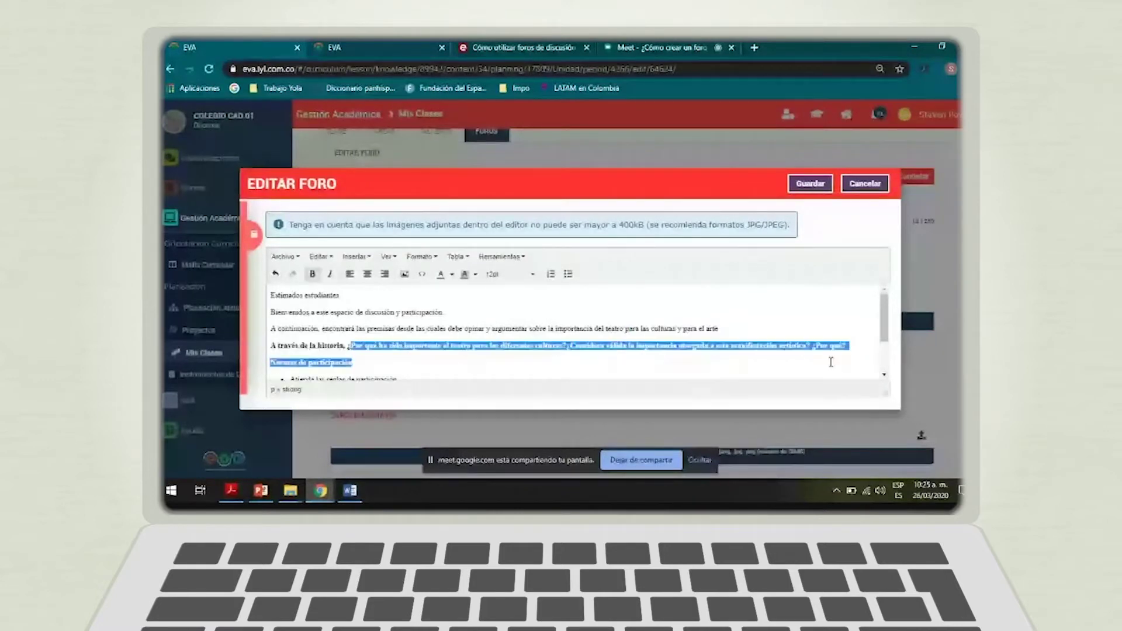
left_click(859, 347)
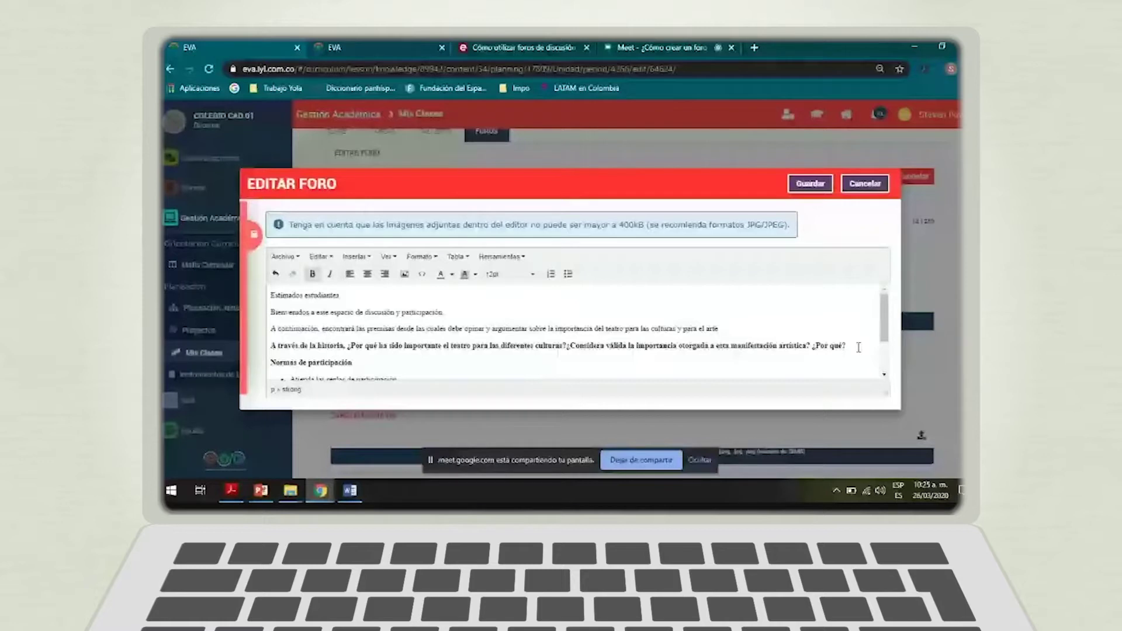
scroll(557, 341, "down", 2)
scroll(558, 340, "up", 3)
scroll(533, 345, "down", 2)
scroll(526, 339, "up", 2)
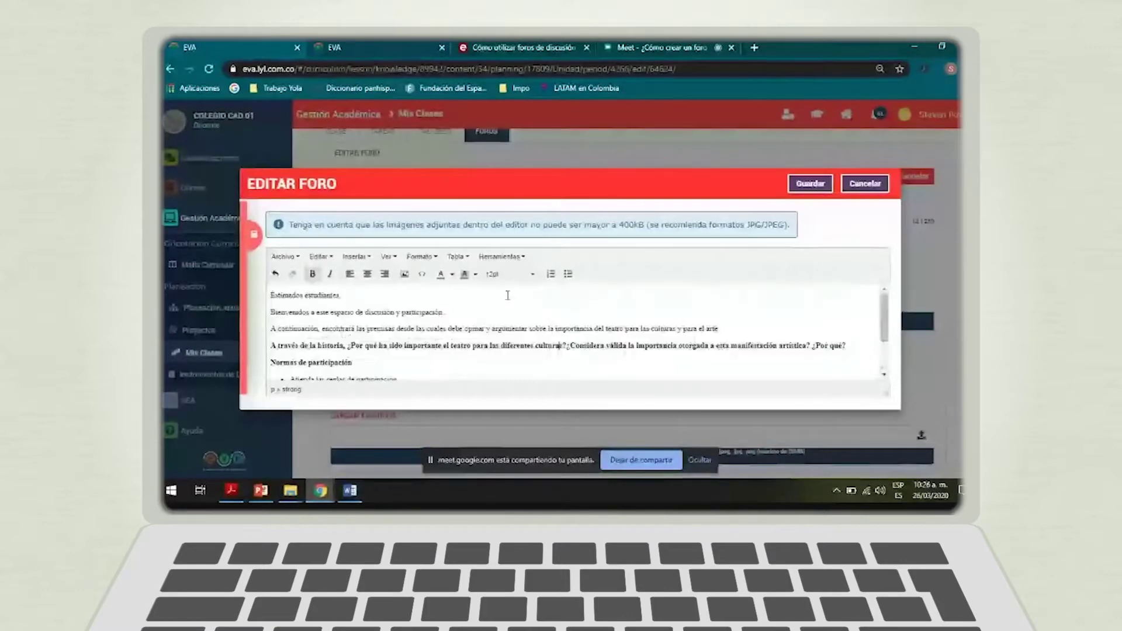
- Look at the image insertion options for the forum description and close them without adding an image
left_click(404, 276)
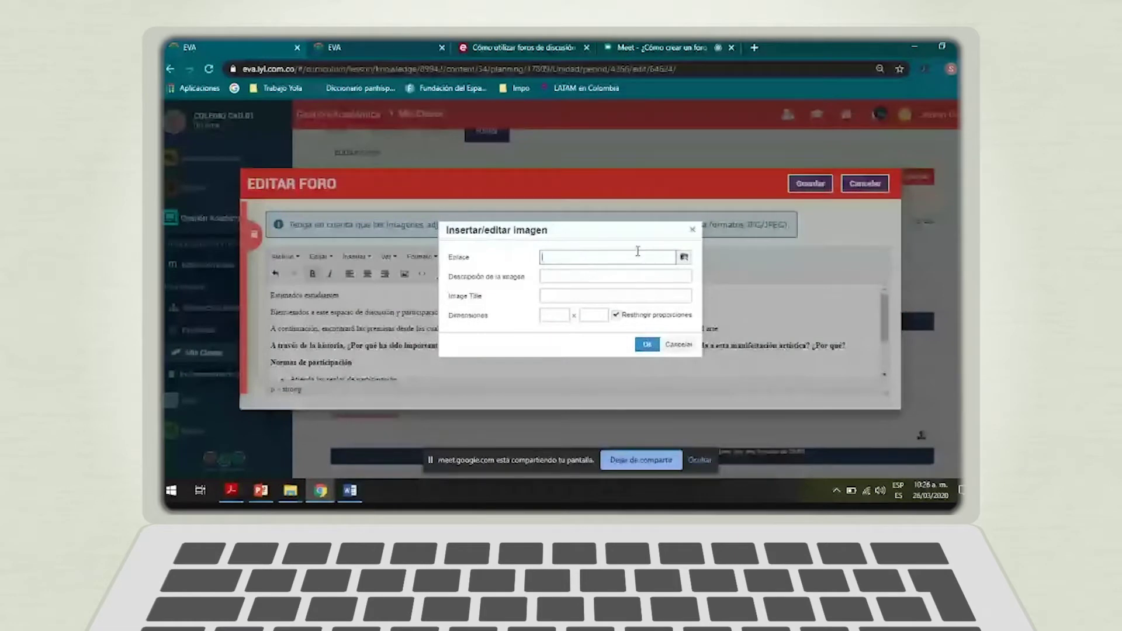
left_click(692, 230)
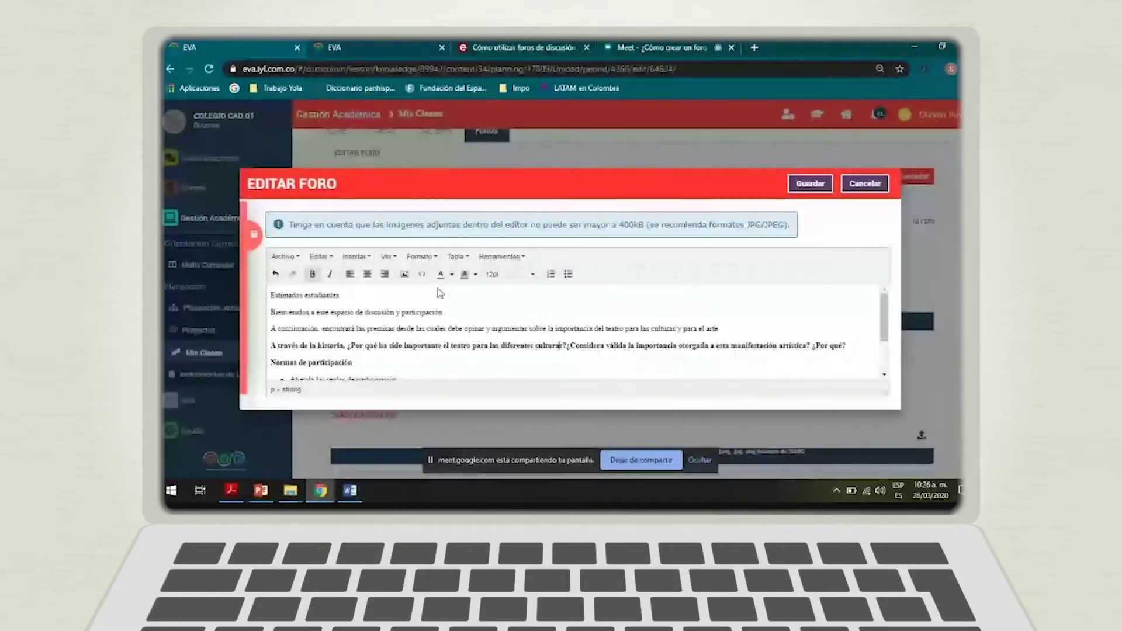
- Check the end of the question paragraph, the "Normas de participación" heading and the first rule below it
scroll(405, 367, "down", 1)
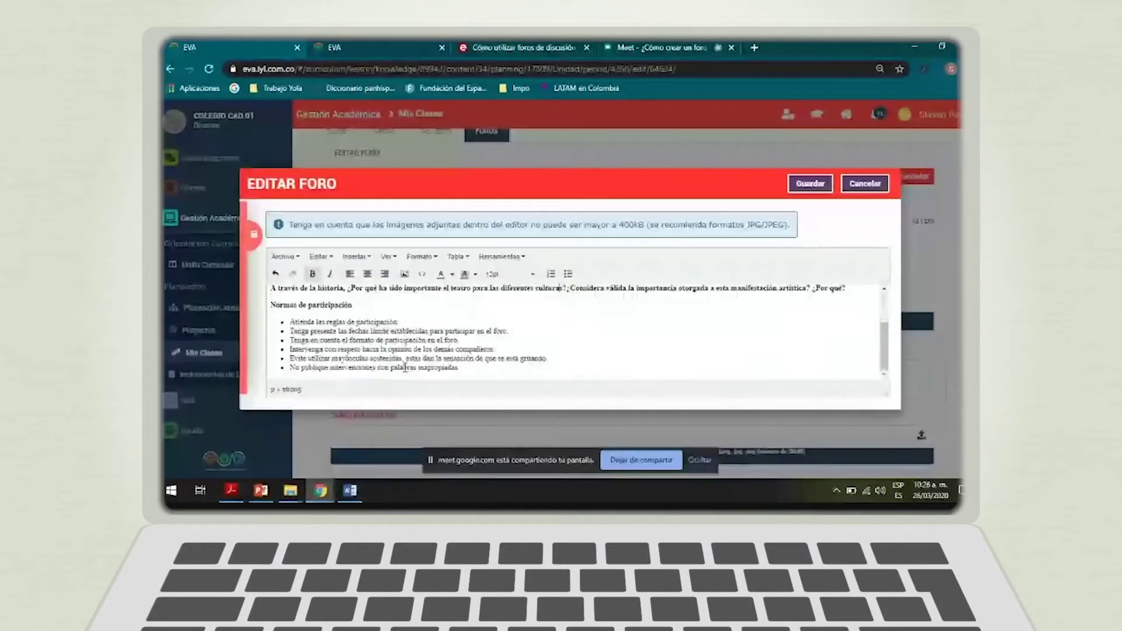
scroll(424, 362, "up", 1)
left_click(853, 342)
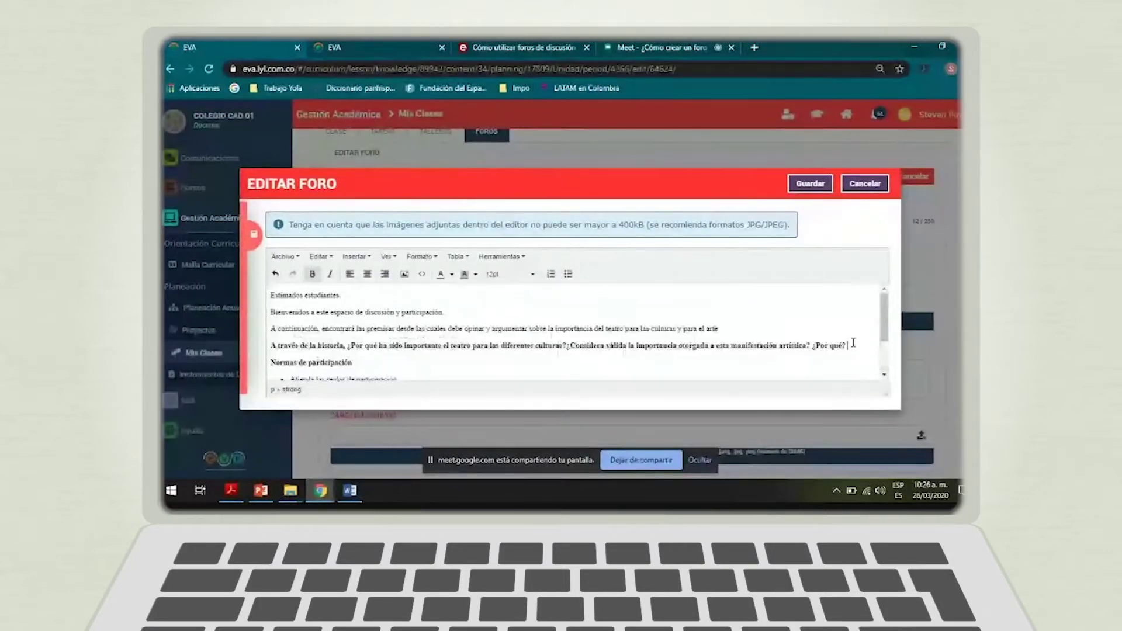
scroll(853, 342, "down", 1)
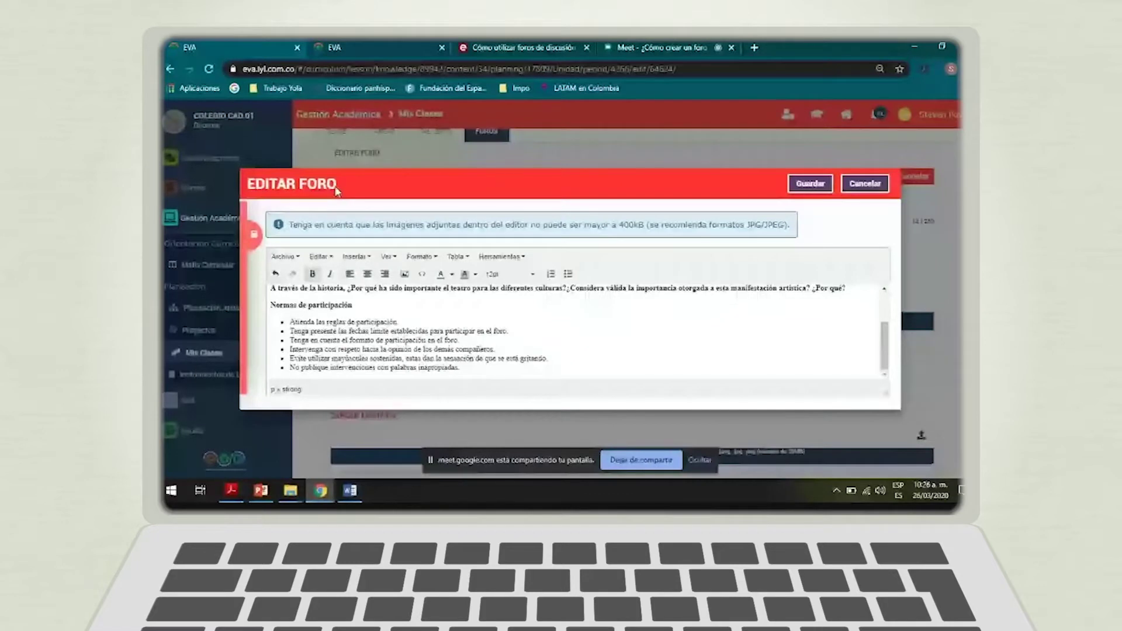
left_click_drag(374, 305, 270, 305)
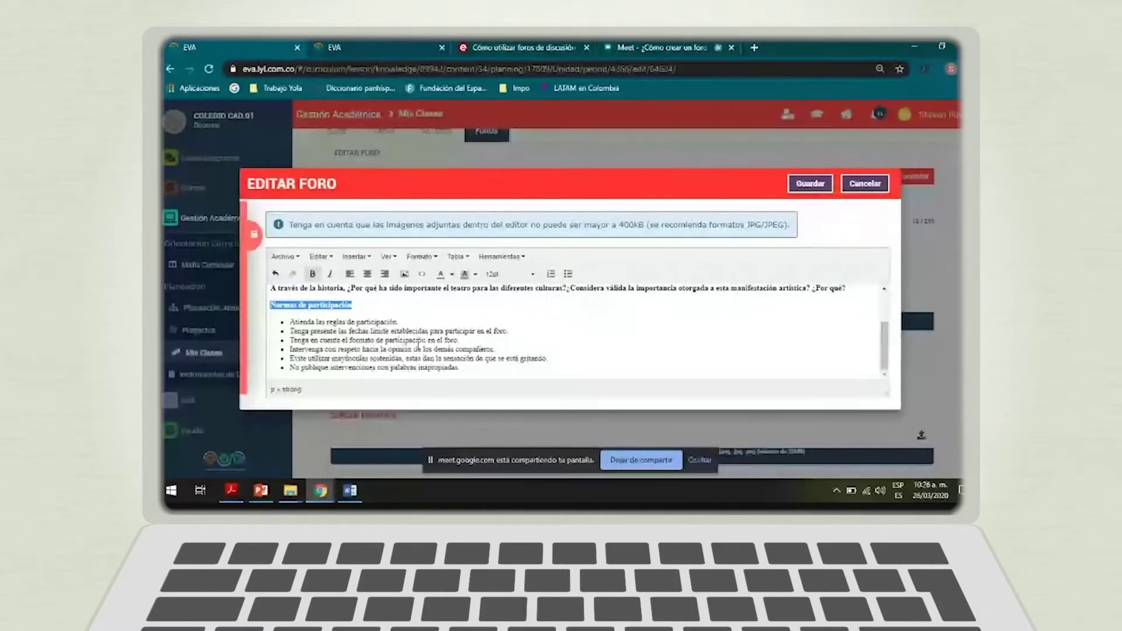
left_click(378, 322)
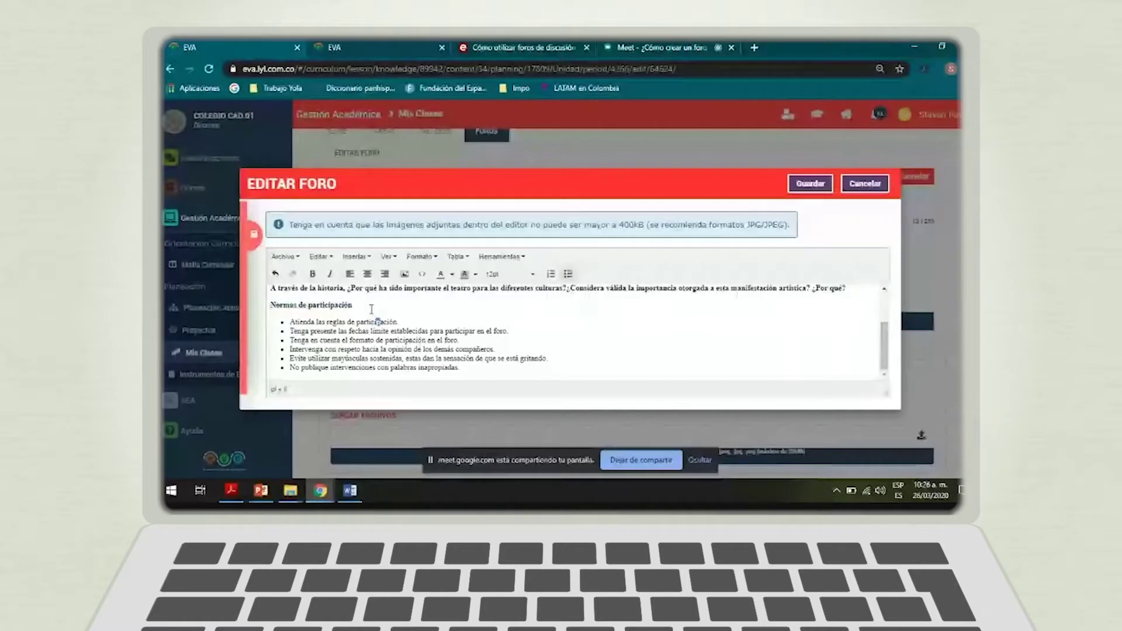
triple_click(371, 309)
left_click(375, 312)
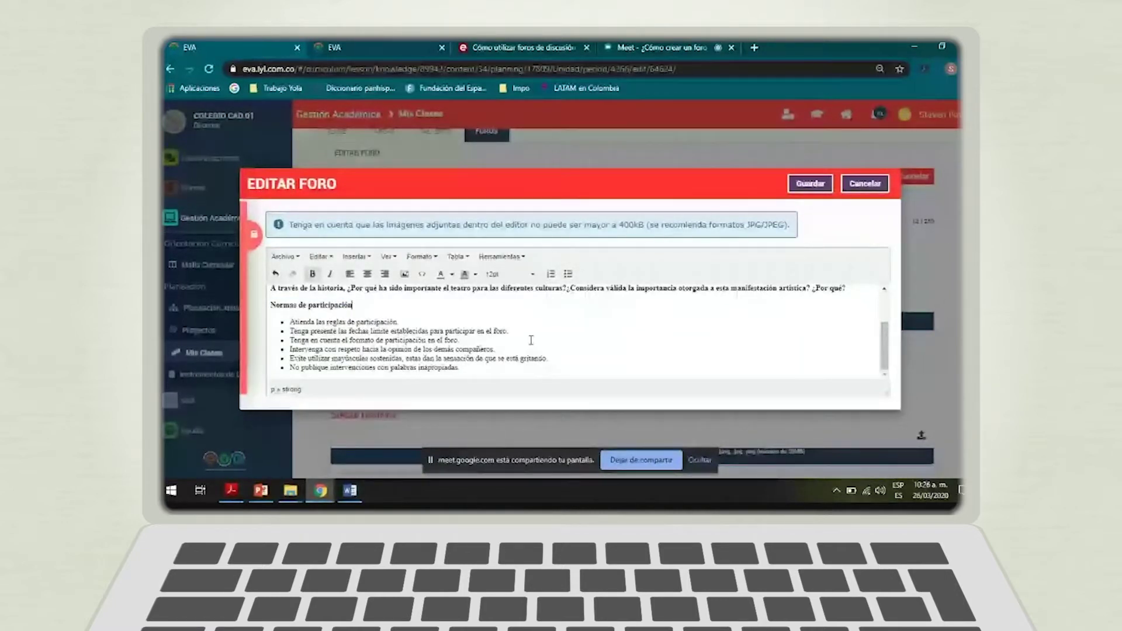
- Read through the bulleted rules on deadlines, participation format, respect for classmates, sustained capitals and inappropriate words
left_click_drag(509, 331, 301, 331)
left_click_drag(459, 340, 291, 340)
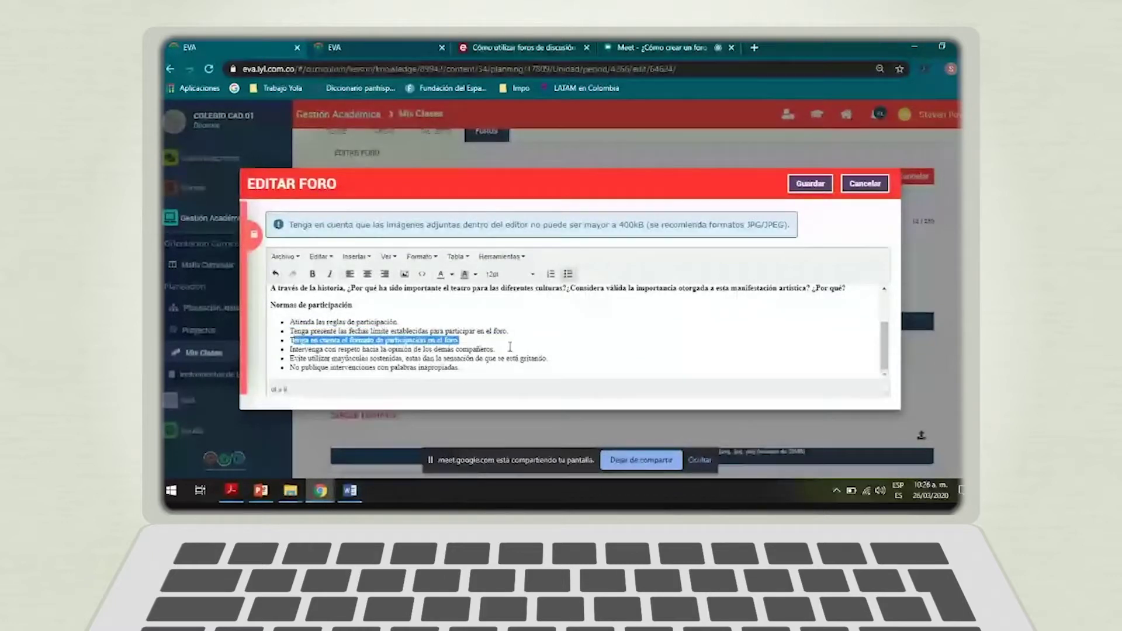
left_click_drag(496, 349, 291, 348)
left_click_drag(495, 349, 316, 349)
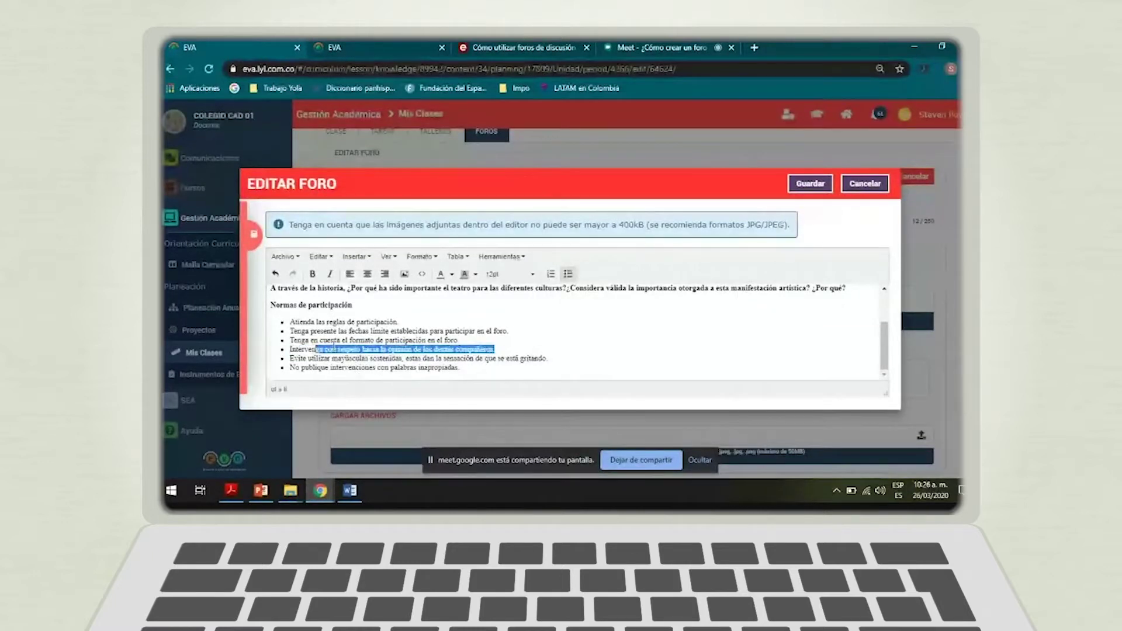
left_click(488, 345)
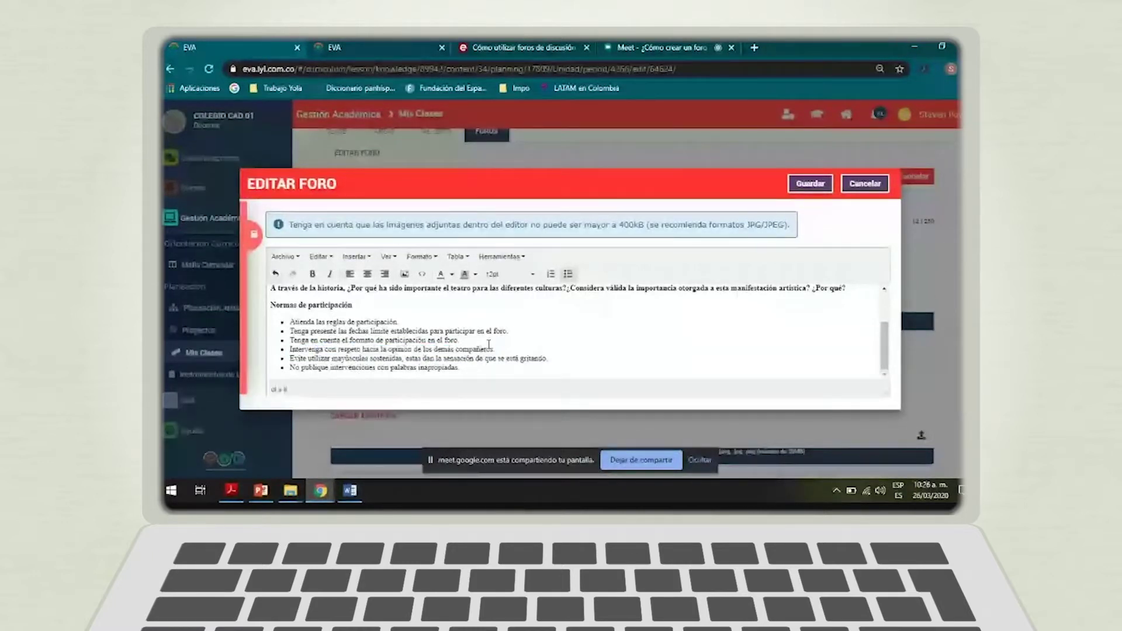
left_click_drag(548, 358, 289, 358)
left_click(289, 358)
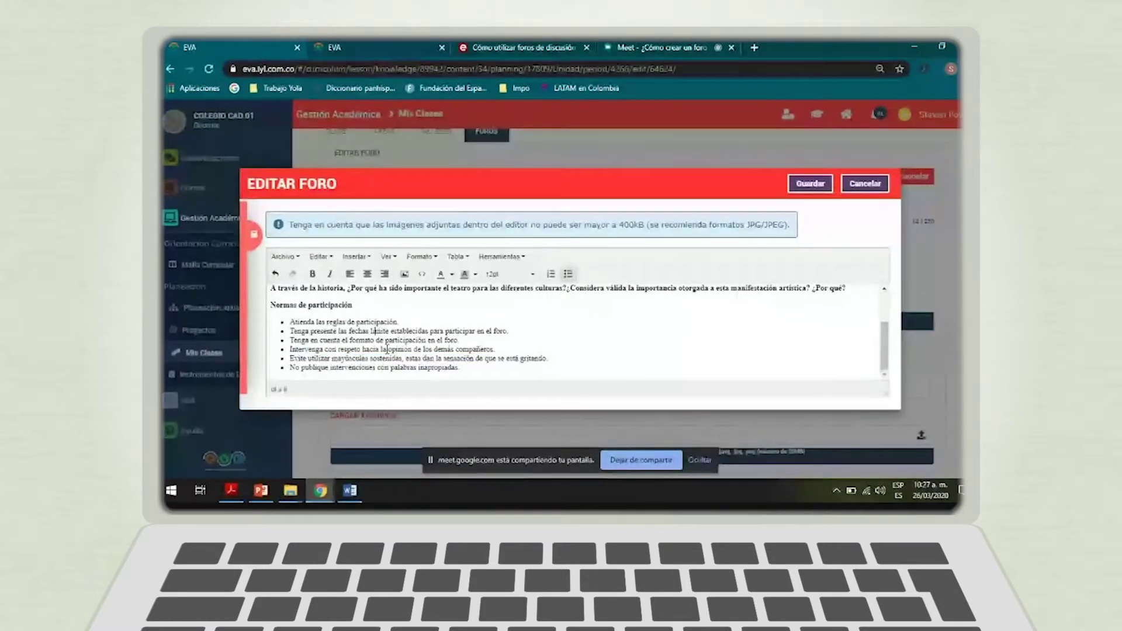
scroll(502, 357, "up", 1)
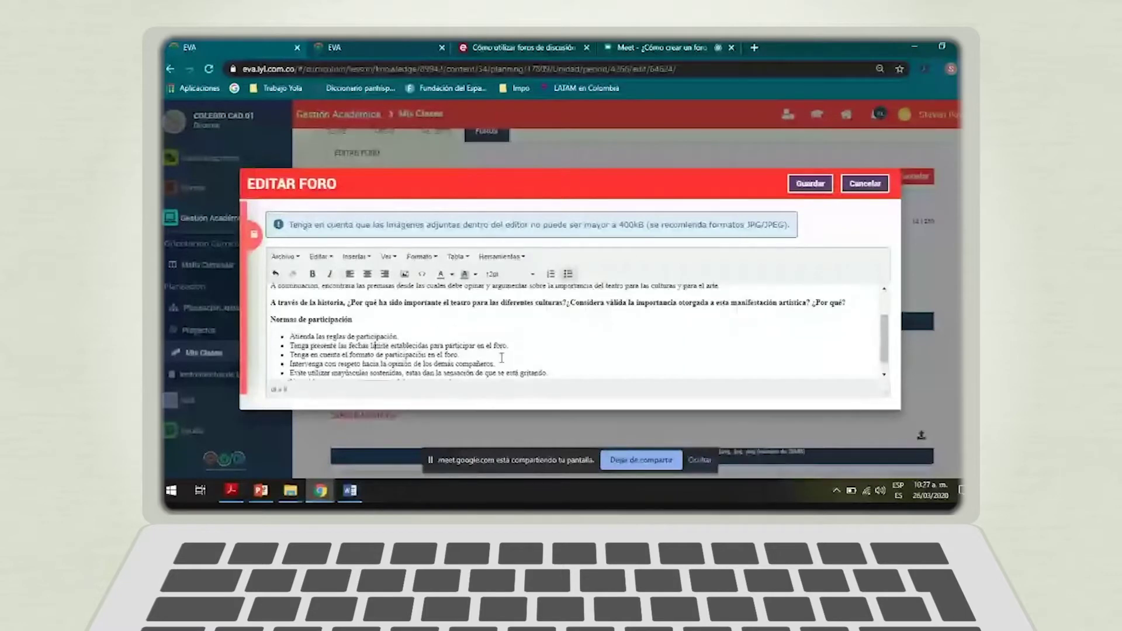
scroll(502, 357, "down", 1)
left_click_drag(461, 367, 394, 363)
left_click(394, 363)
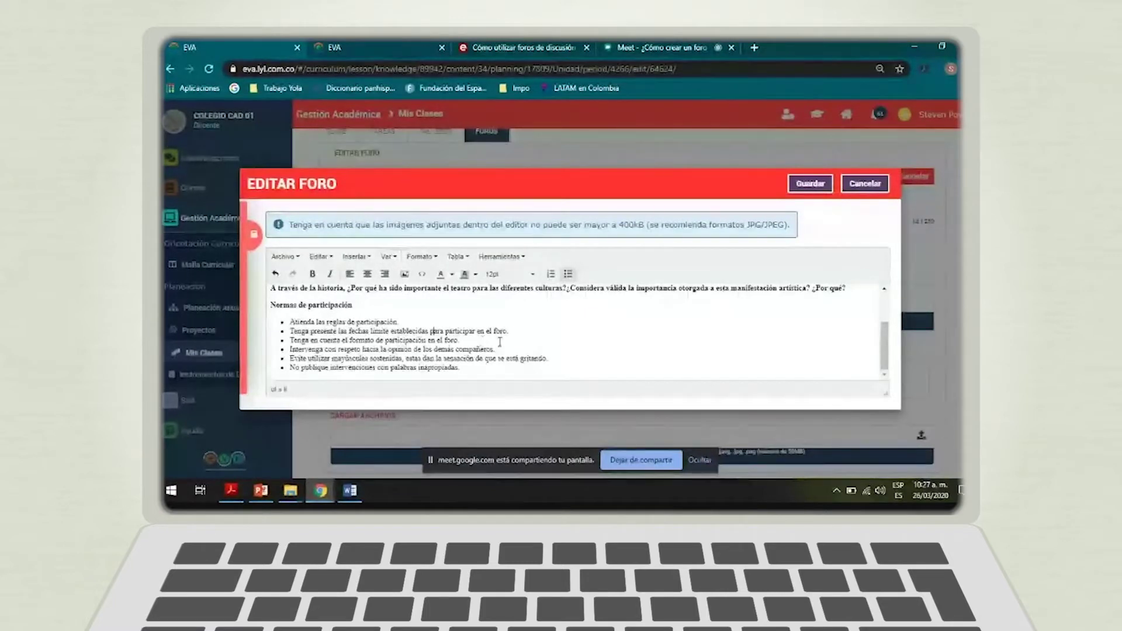
- Compare the whole participation rules section with the bold theatre questions above it
left_click_drag(462, 372, 270, 304)
scroll(274, 316, "up", 2)
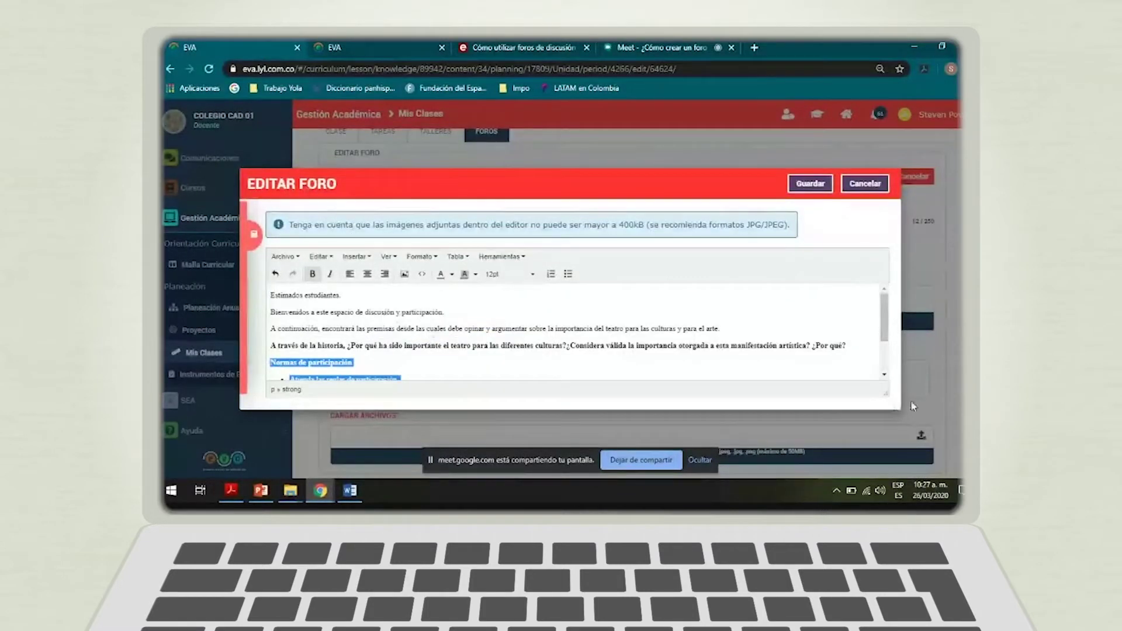
left_click_drag(847, 346, 353, 342)
left_click(384, 374)
scroll(384, 374, "down", 2)
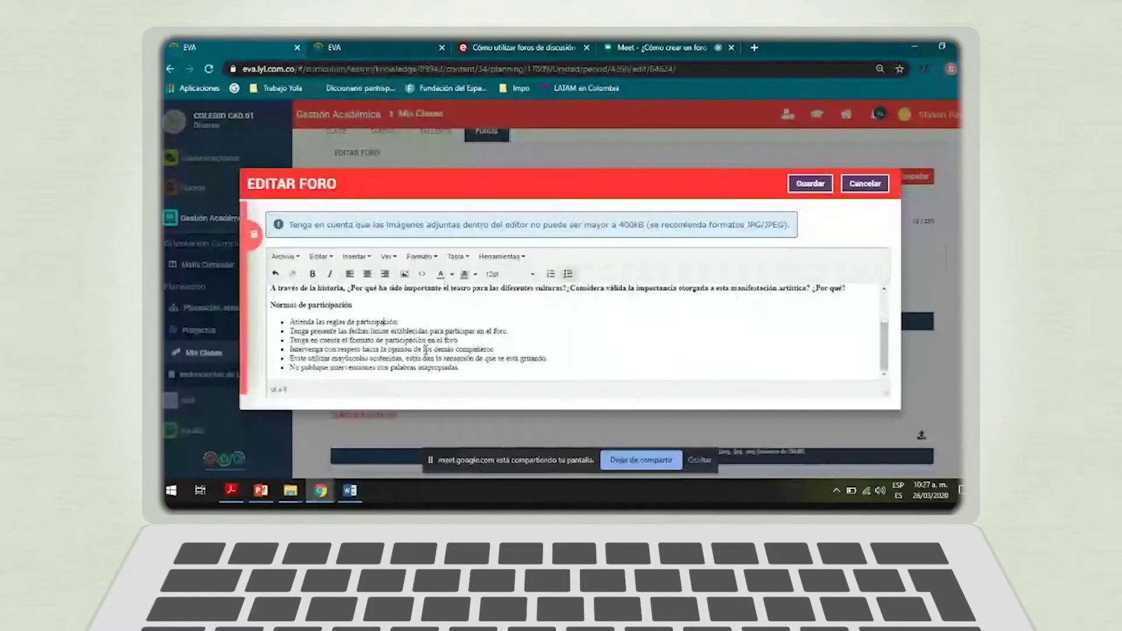
scroll(385, 327, "up", 2)
scroll(387, 316, "down", 2)
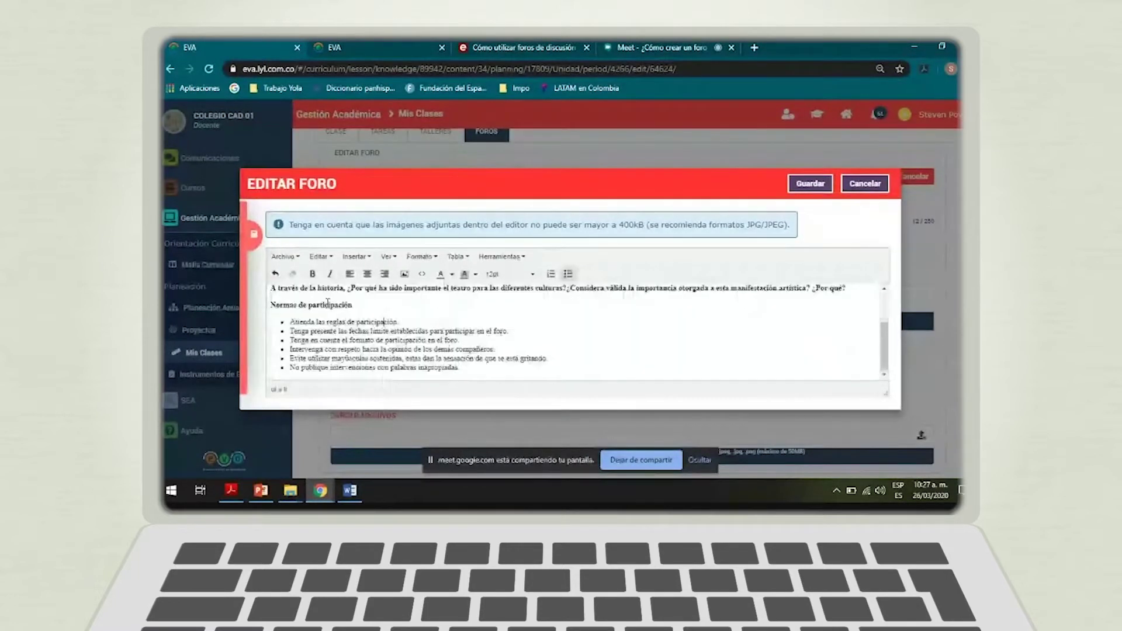
scroll(343, 344, "up", 2)
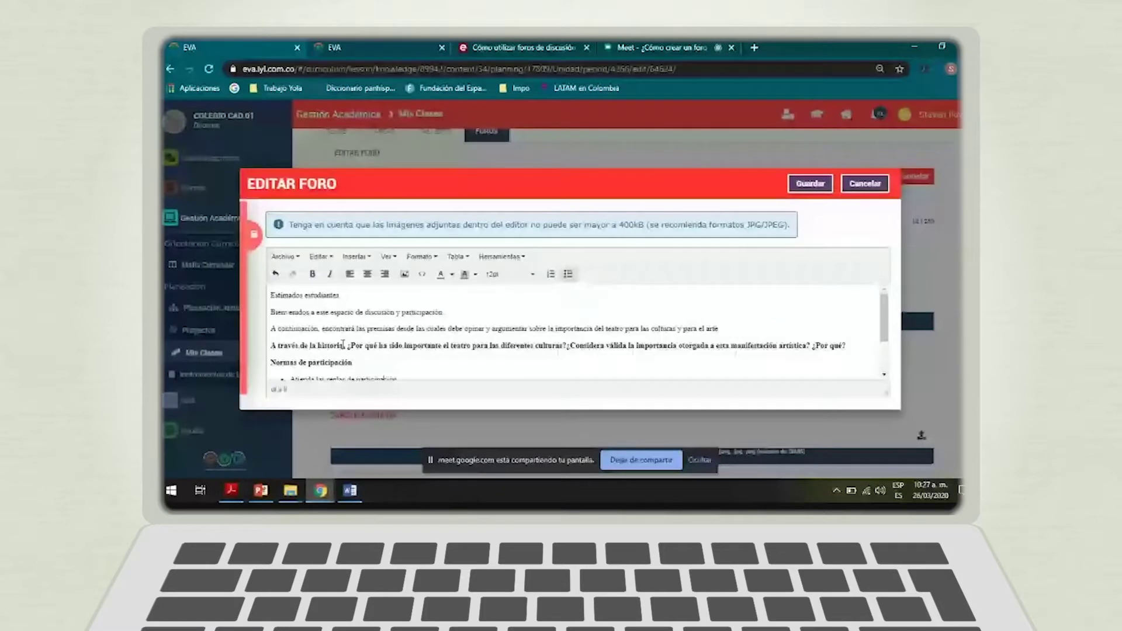
- Set the bold theatre question paragraph in the forum description to 18pt and centre it
left_click_drag(270, 345, 852, 346)
left_click(498, 275)
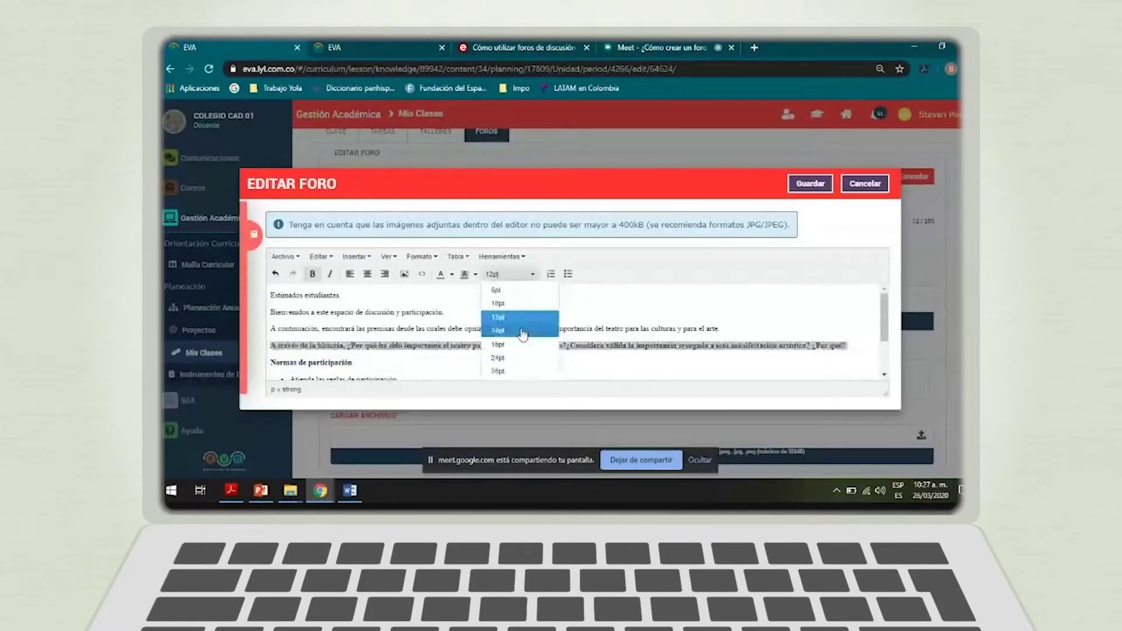
left_click(520, 344)
scroll(584, 310, "down", 1)
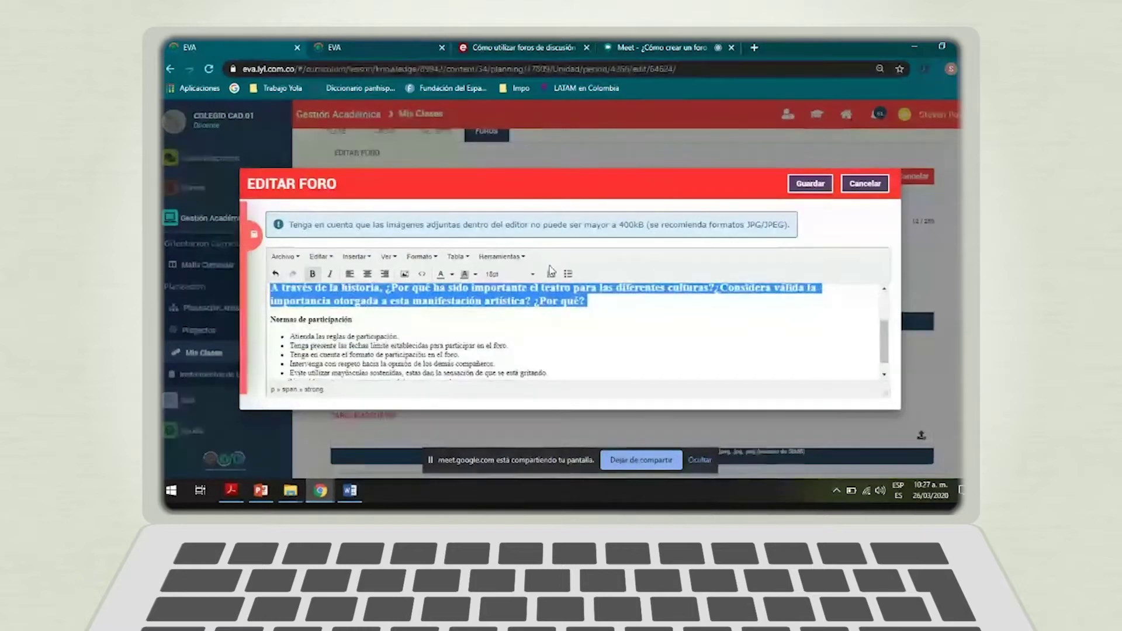
left_click(367, 273)
left_click(504, 346)
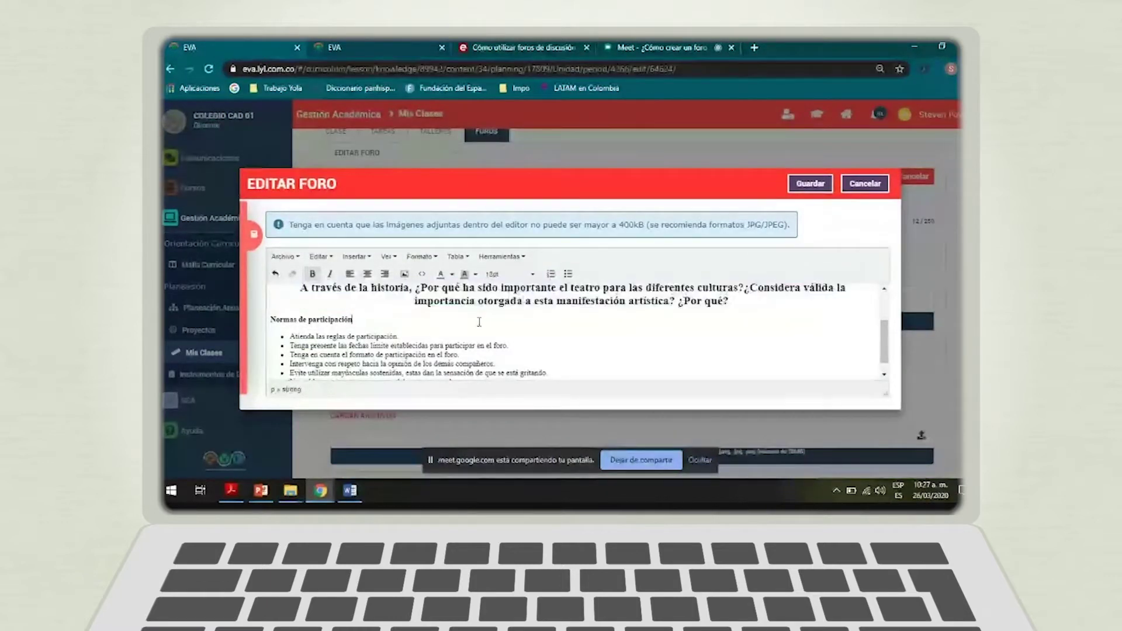
- Review the formatted description from the welcome text to the participation rules and save it
scroll(503, 346, "up", 2)
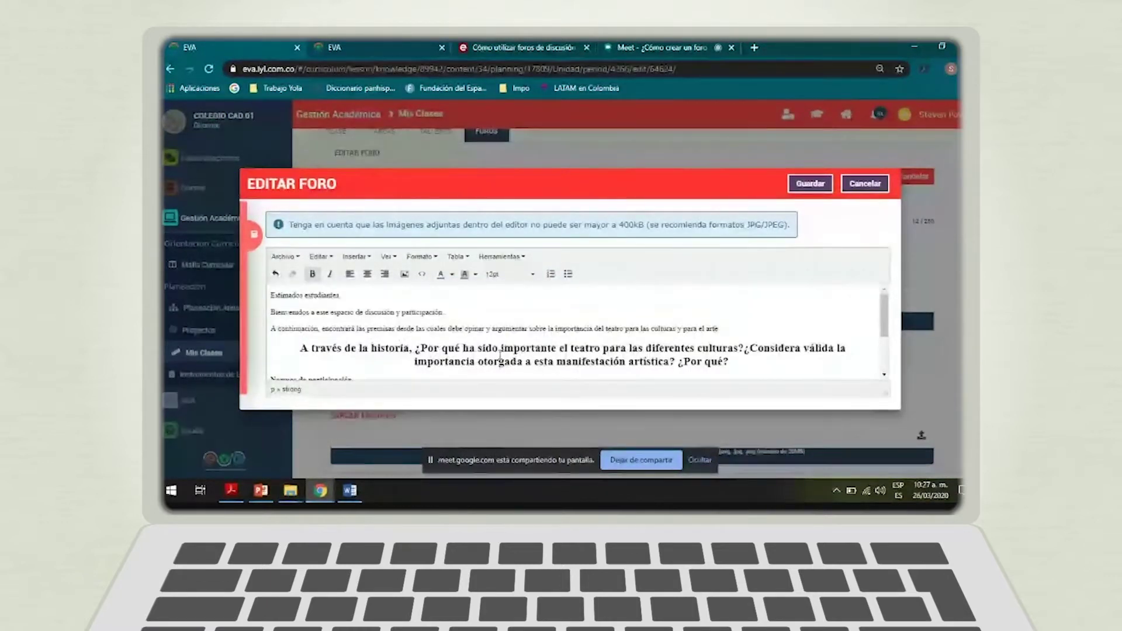
scroll(501, 357, "down", 3)
scroll(500, 358, "up", 3)
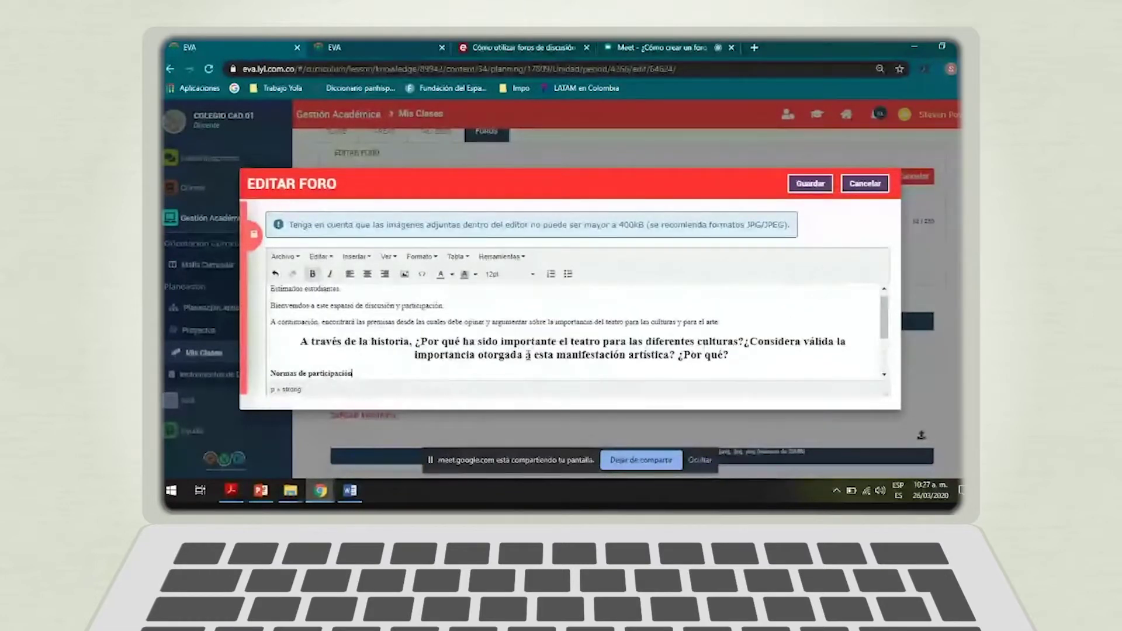
scroll(514, 327, "up", 1)
left_click(501, 298)
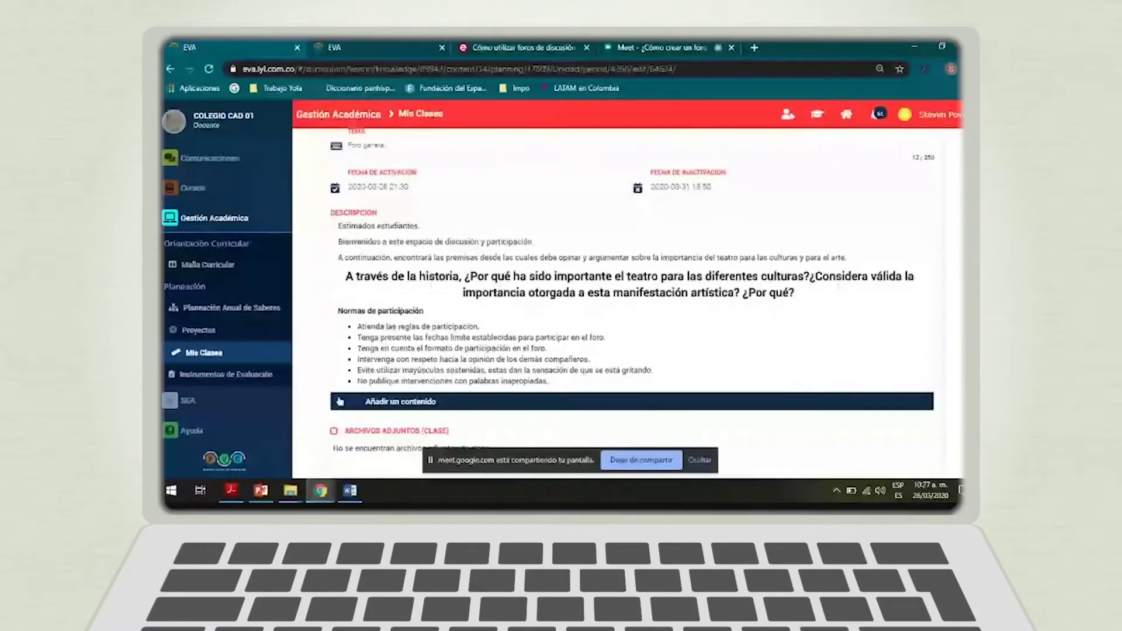
- Attach the Webinars_PDF_Cronograma file from the Escritorio folder to the forum under "Cargar archivos"
scroll(413, 417, "down", 1)
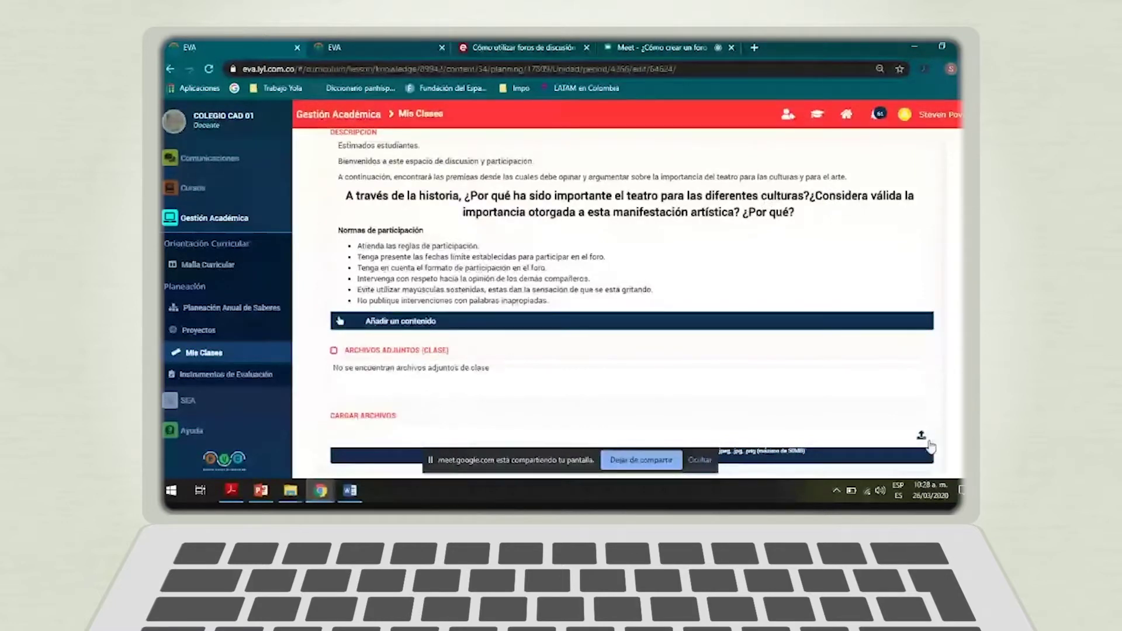
triple_click(424, 415)
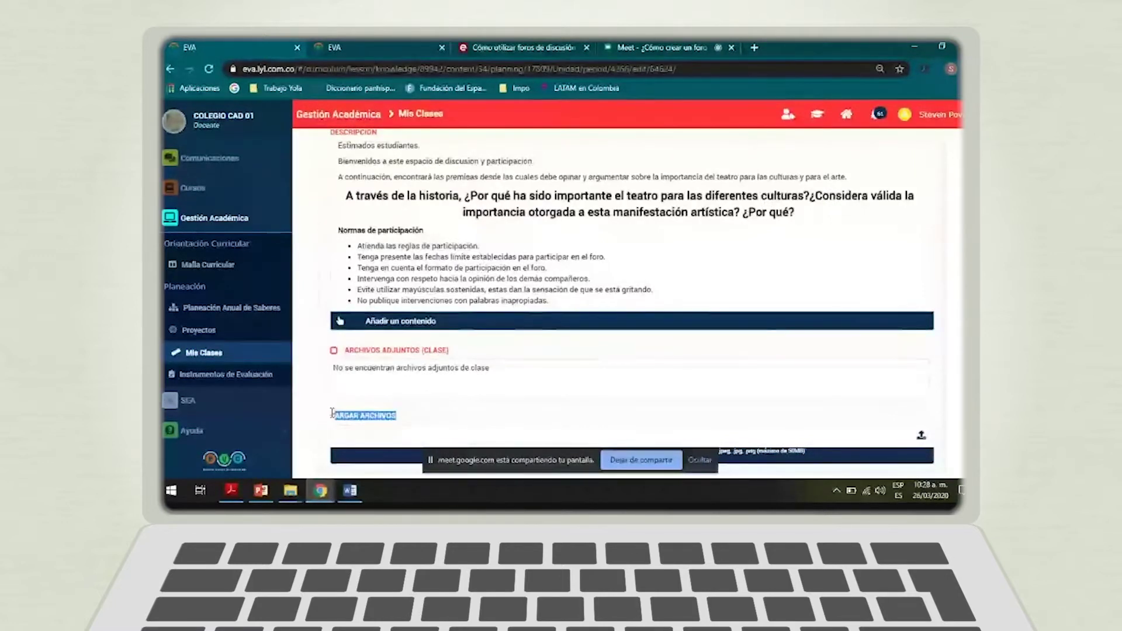
left_click(921, 435)
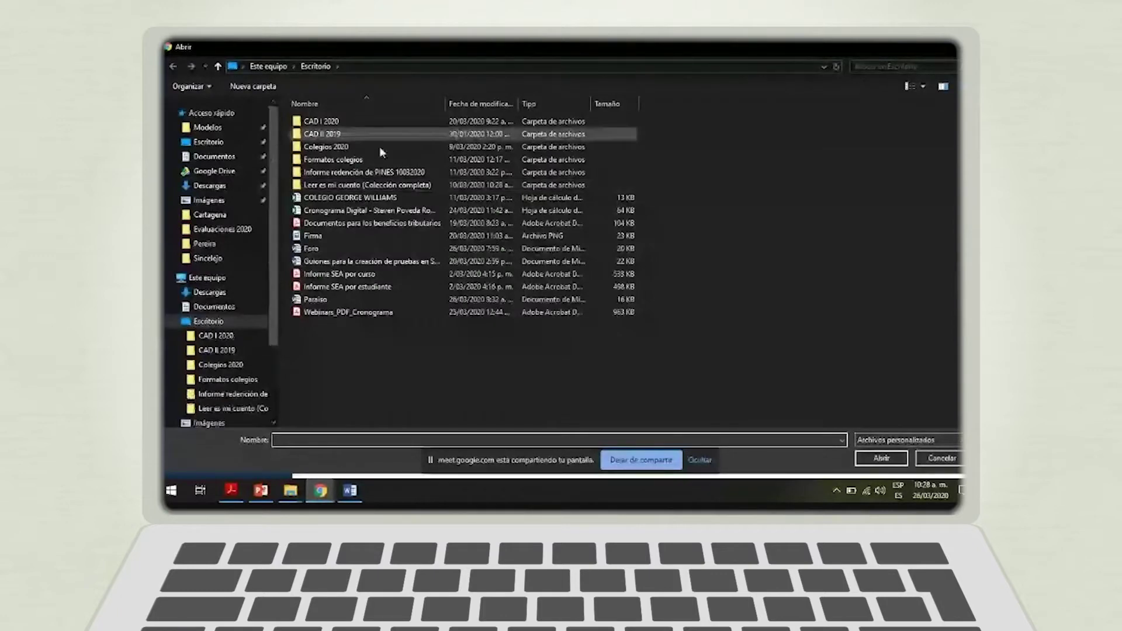
left_click(354, 313)
double_click(354, 313)
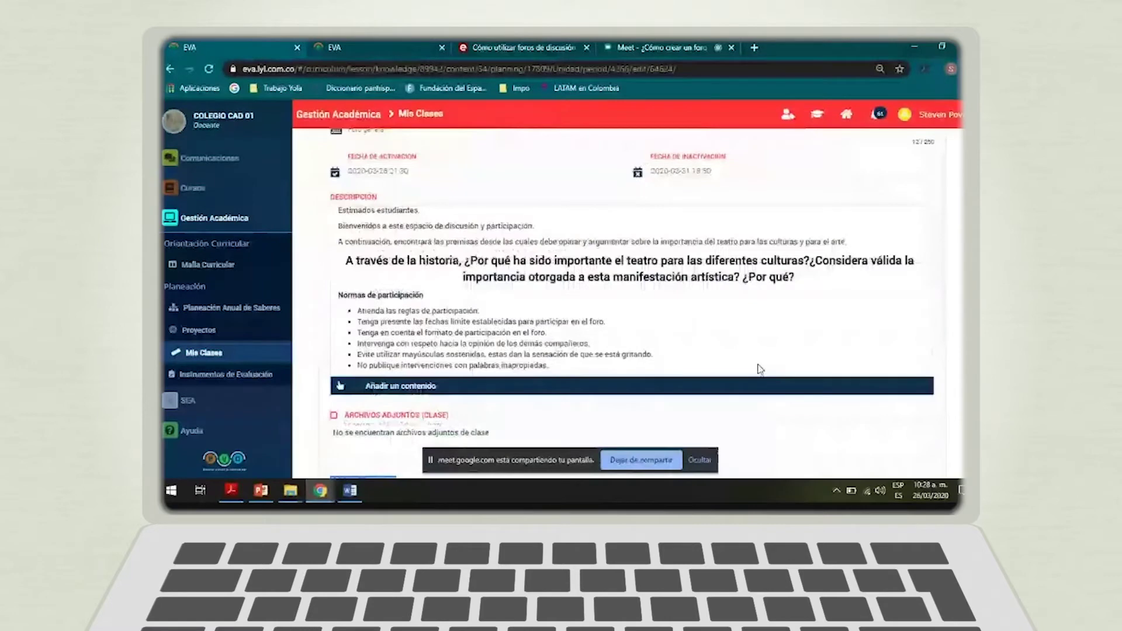
- Review the forum's topic, activation and deactivation dates, description and attached PDF
scroll(380, 316, "up", 3)
scroll(513, 341, "down", 2)
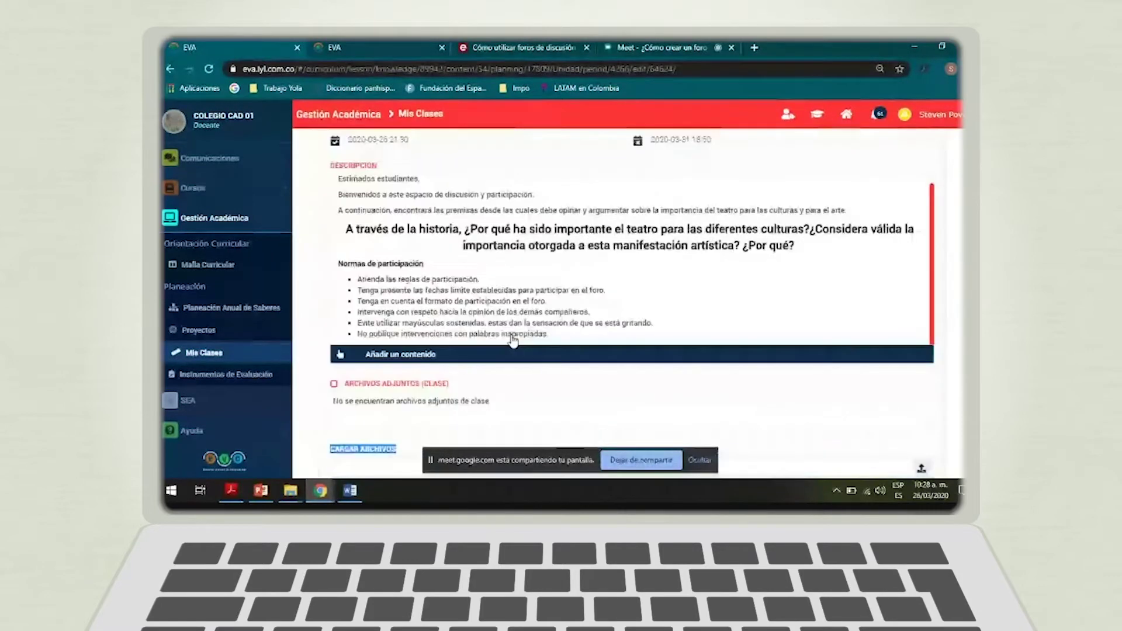
scroll(513, 340, "down", 1)
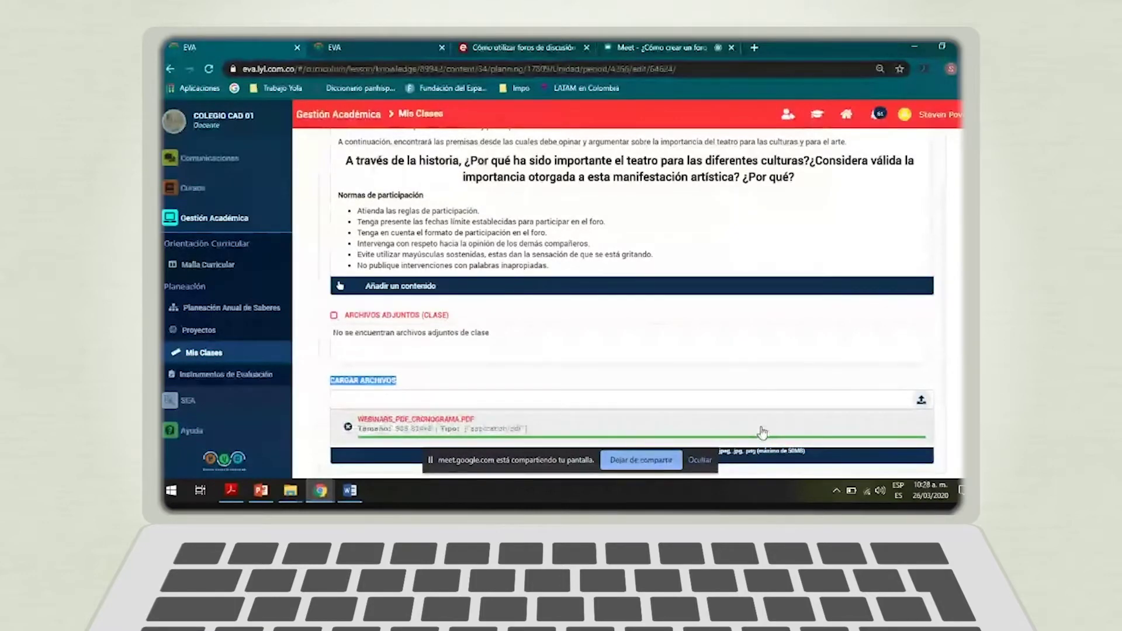
scroll(763, 433, "up", 3)
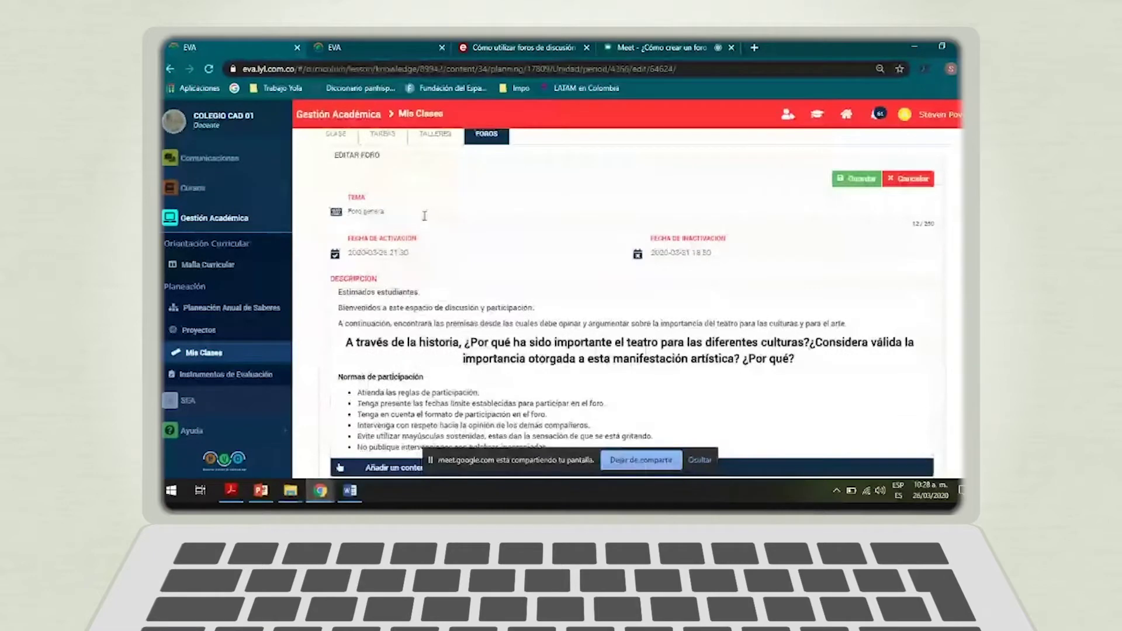
scroll(426, 263, "down", 2)
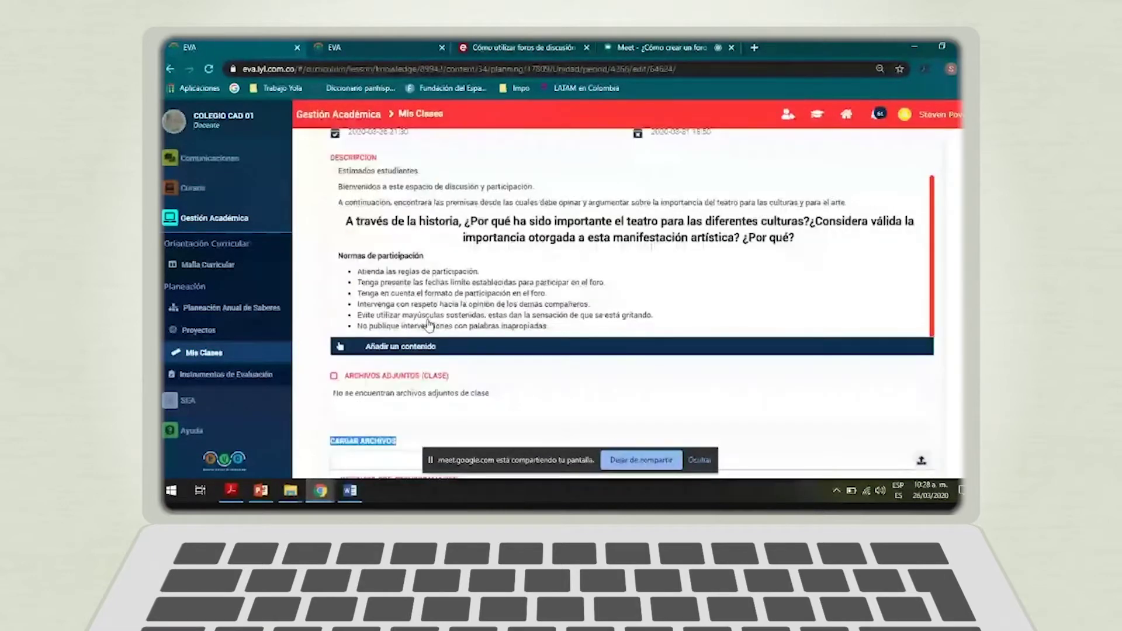
scroll(526, 292, "down", 1)
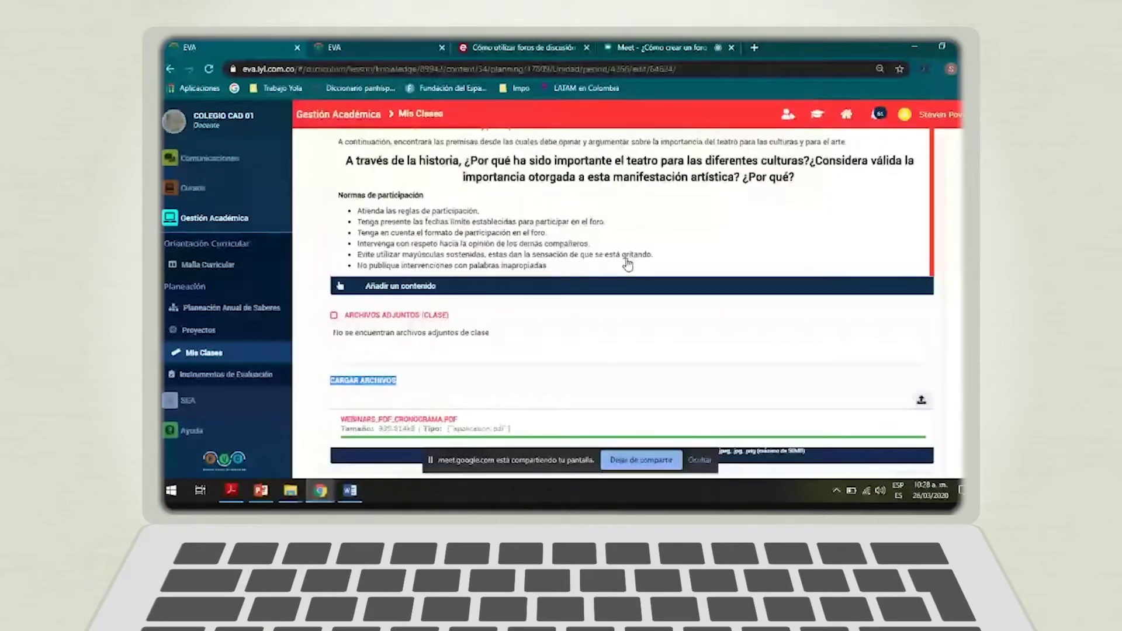
scroll(628, 265, "up", 2)
scroll(674, 374, "up", 1)
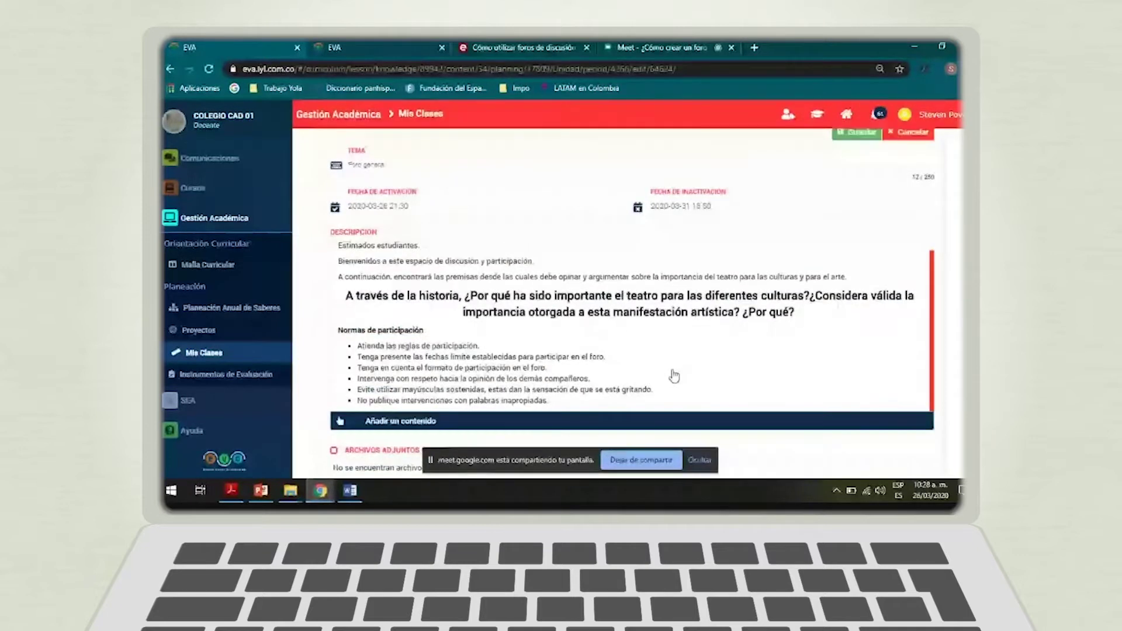
scroll(674, 376, "up", 1)
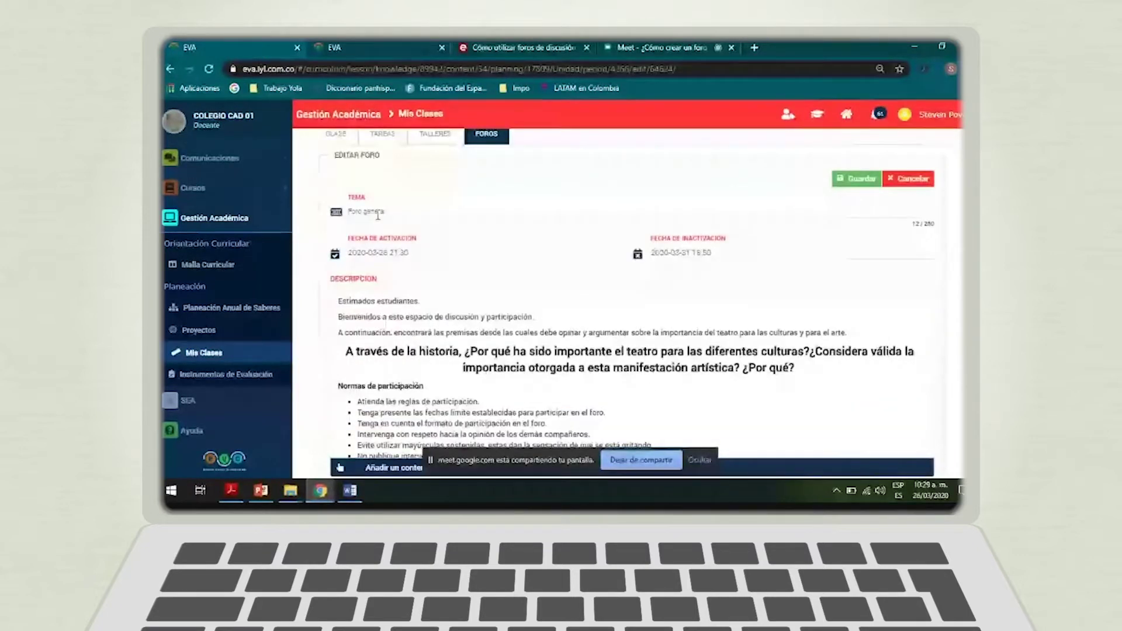
left_click(378, 213)
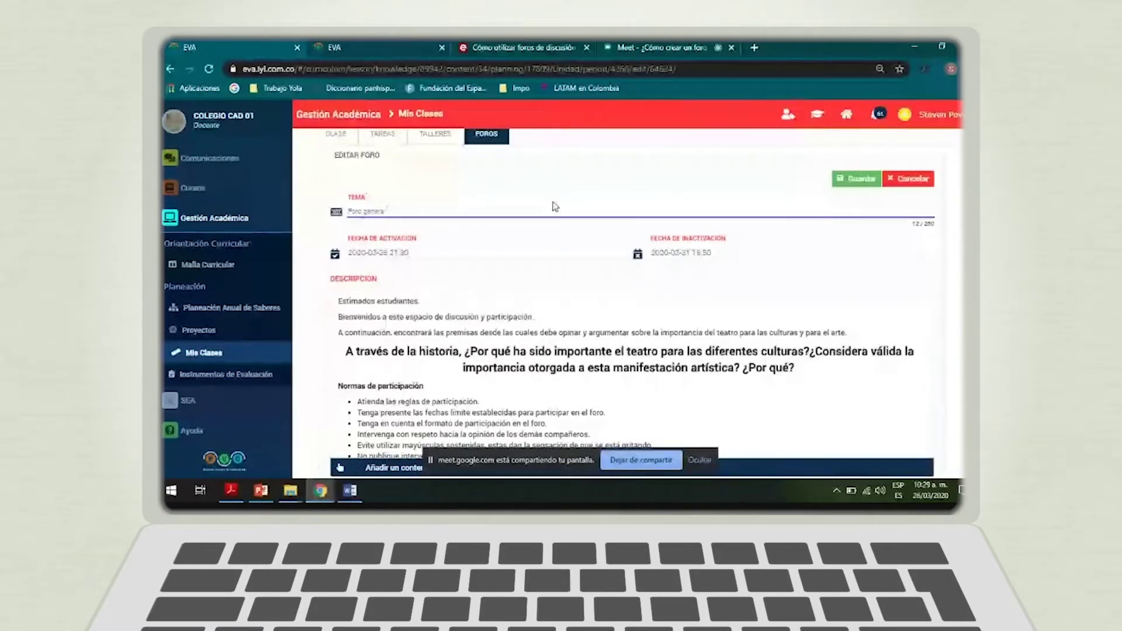
scroll(523, 304, "down", 1)
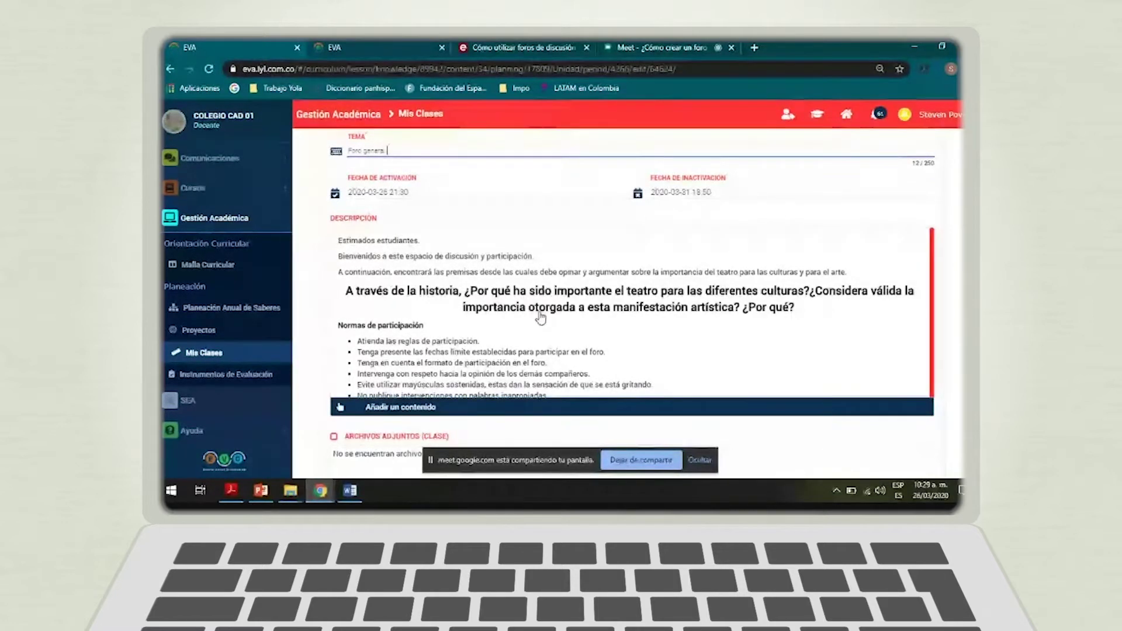
scroll(920, 376, "down", 3)
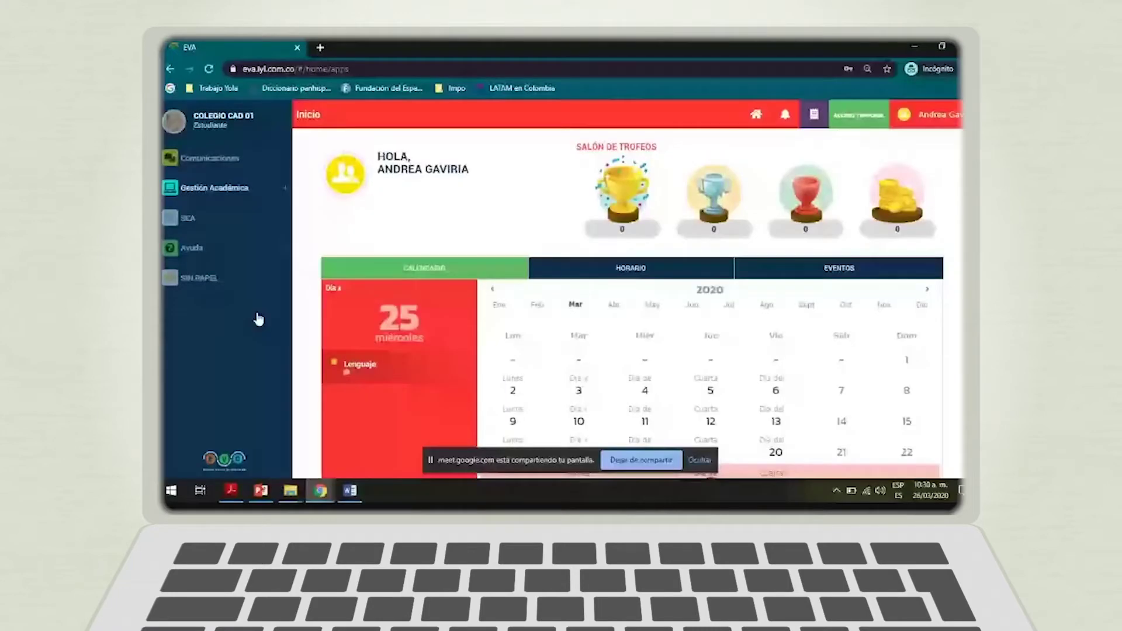
- In the student account's calendar, check 24 March, select 25 March and open the class 1 forum "El teatro: aproximaciones culturales y artísticas"
scroll(570, 231, "down", 1)
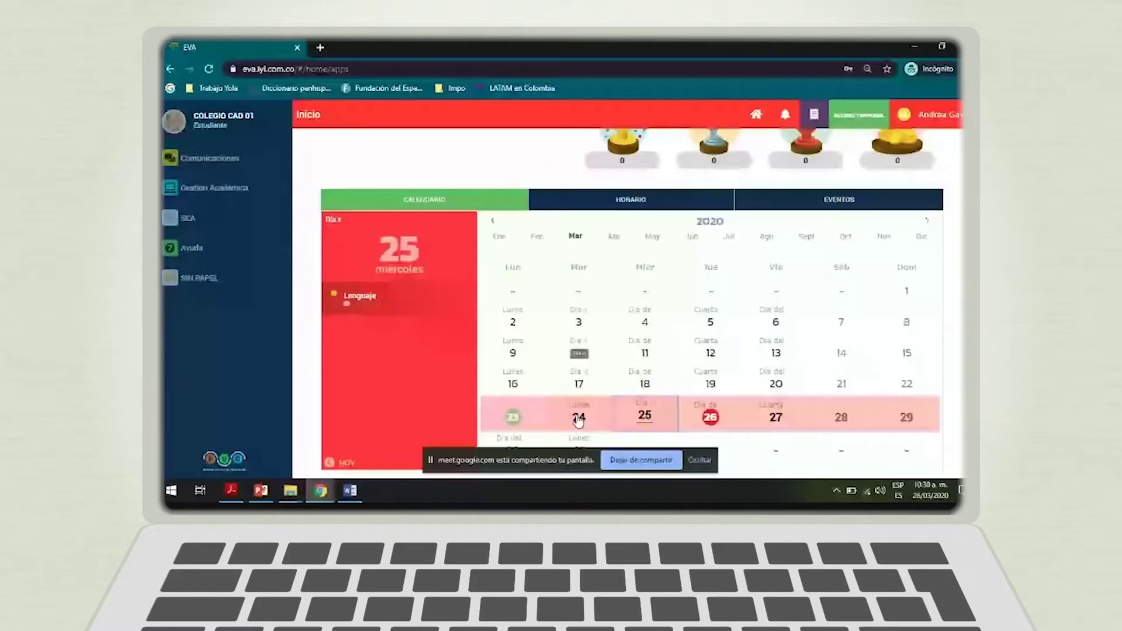
left_click(579, 419)
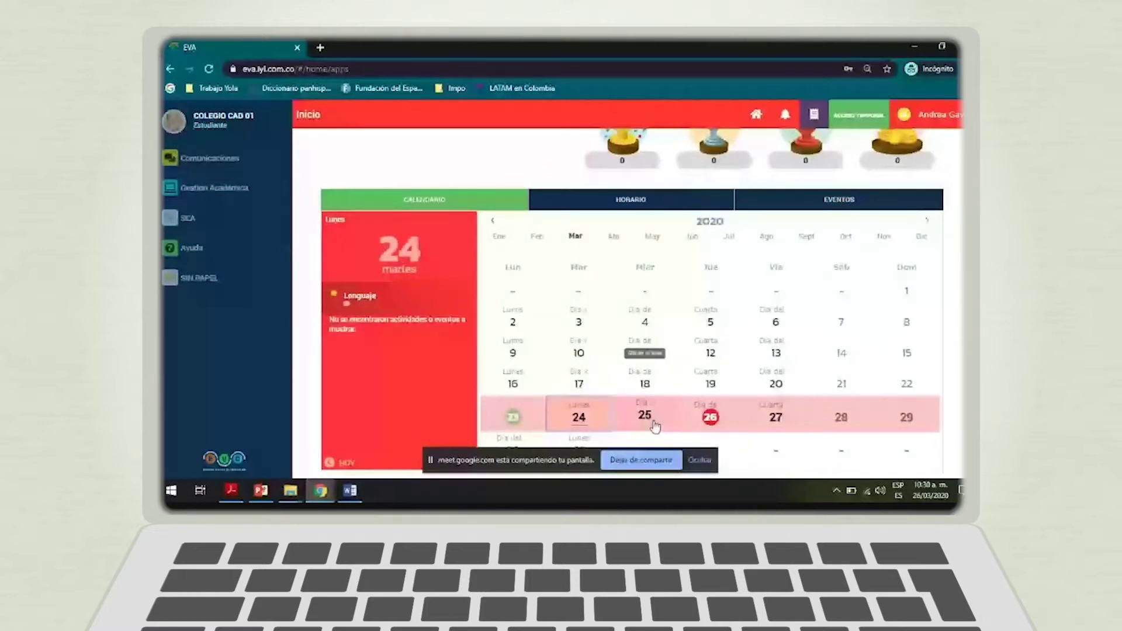
left_click(652, 432)
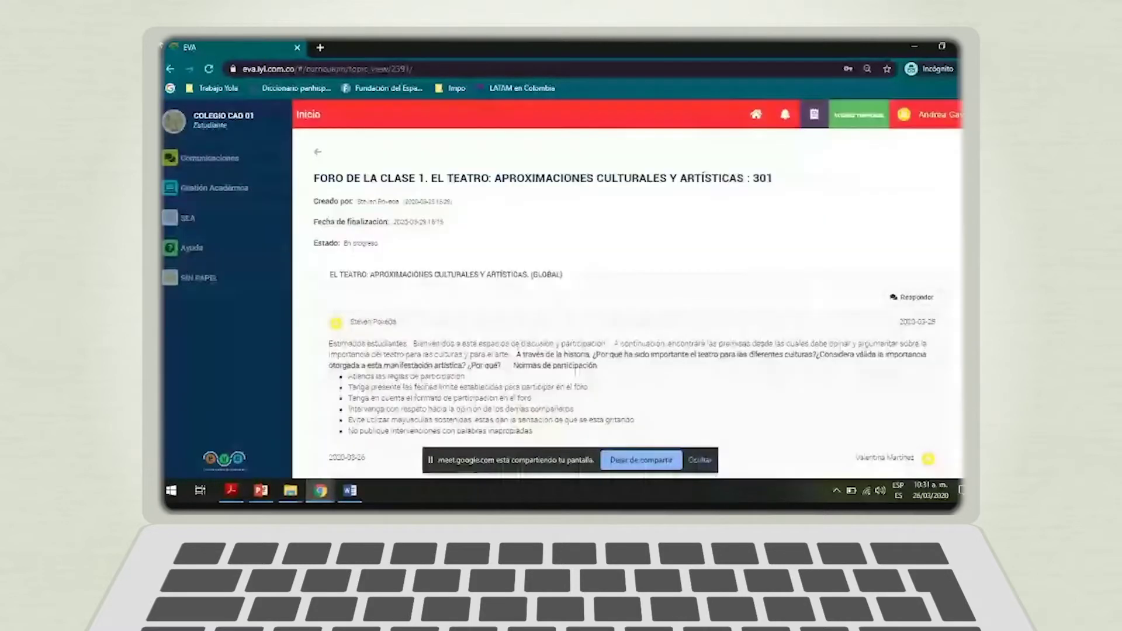
- Read through the forum's opening message, participation rules and student replies, including the one with the theatre tree image
scroll(372, 290, "down", 1)
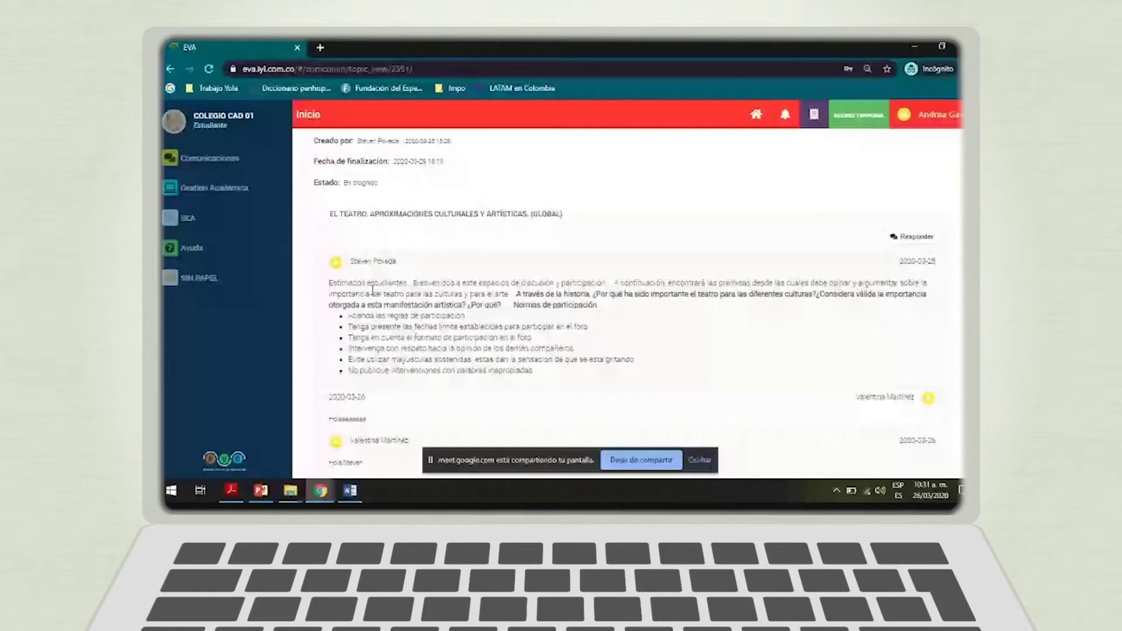
triple_click(687, 322)
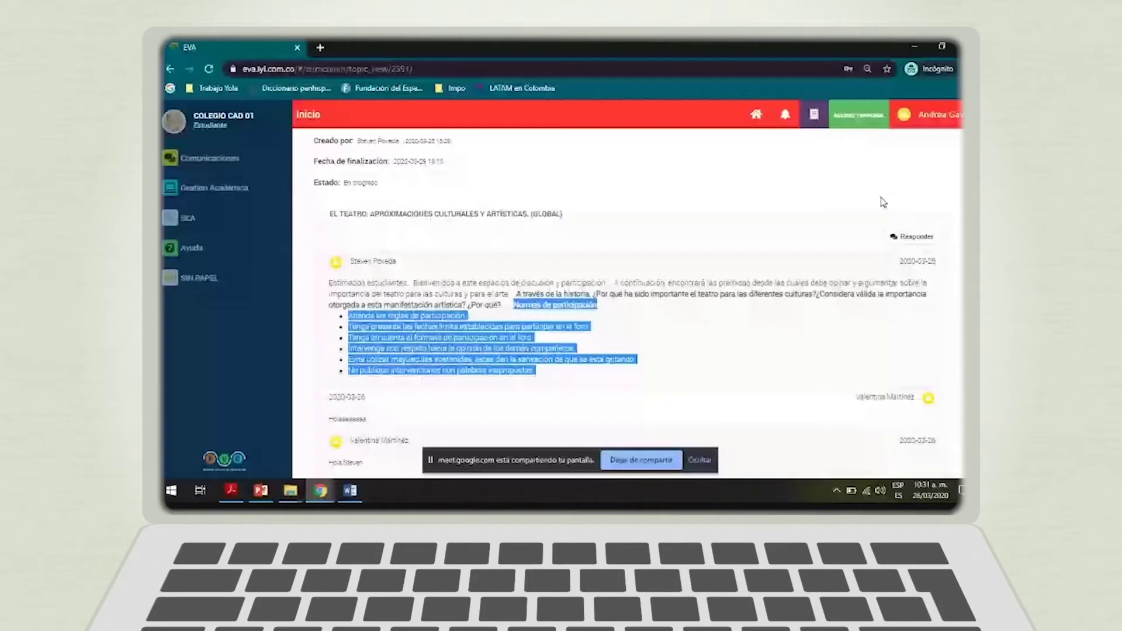
scroll(882, 201, "down", 5)
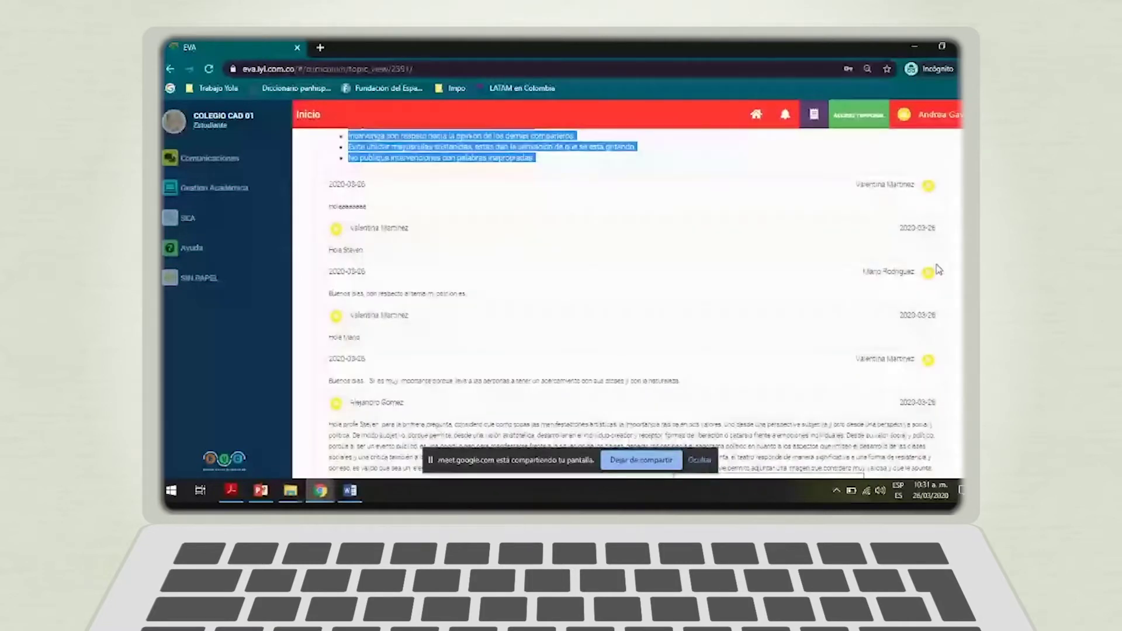
scroll(694, 287, "up", 2)
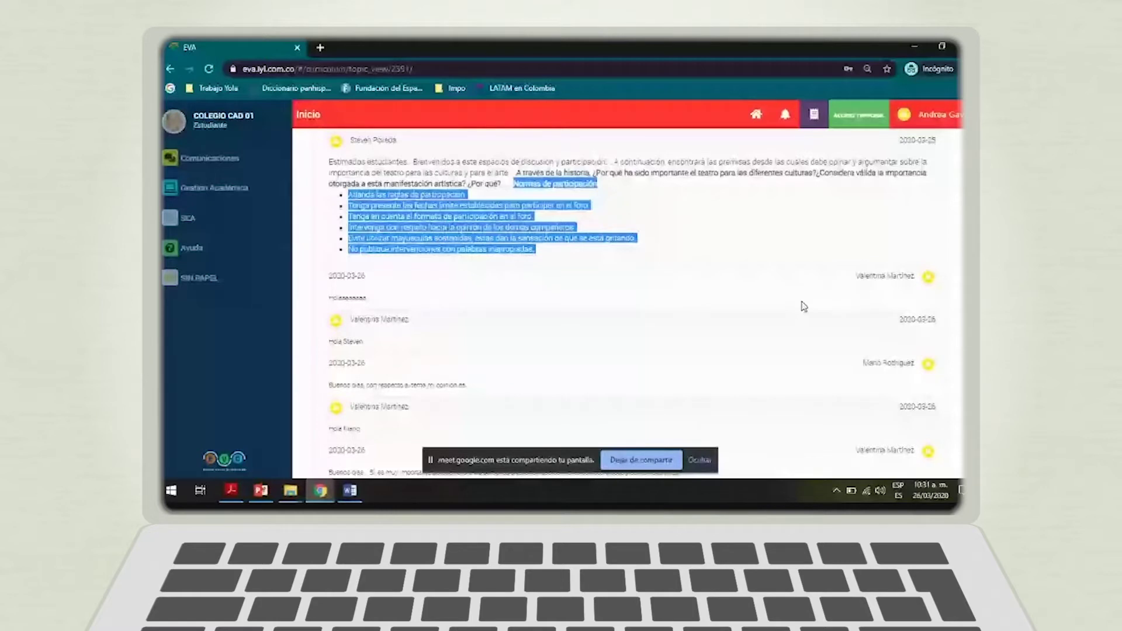
scroll(686, 272, "down", 3)
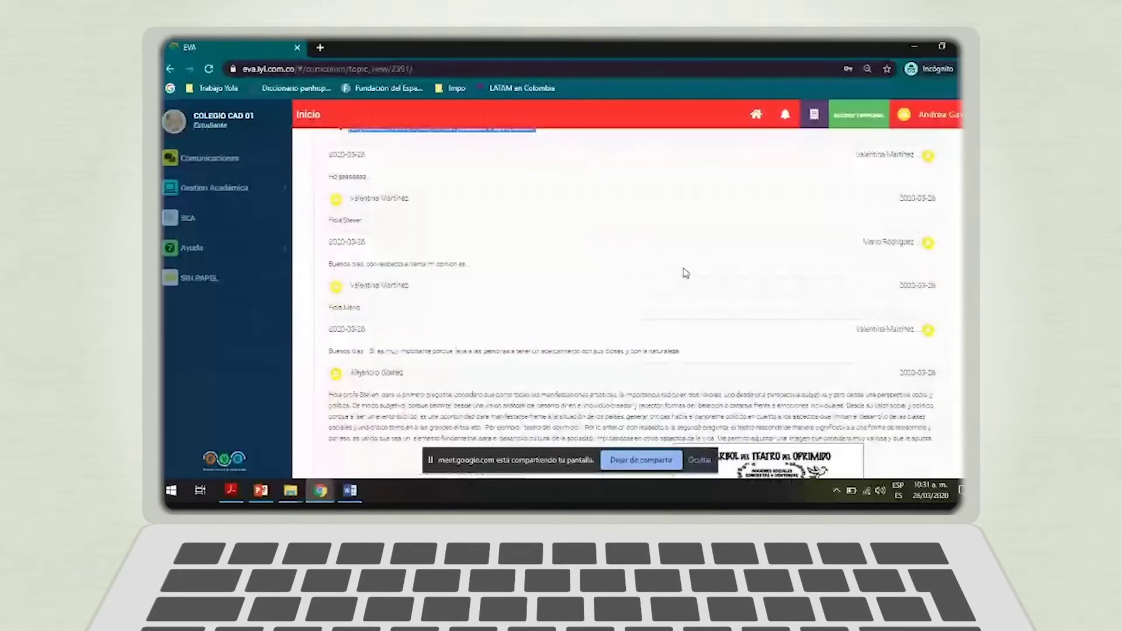
scroll(562, 323, "down", 1)
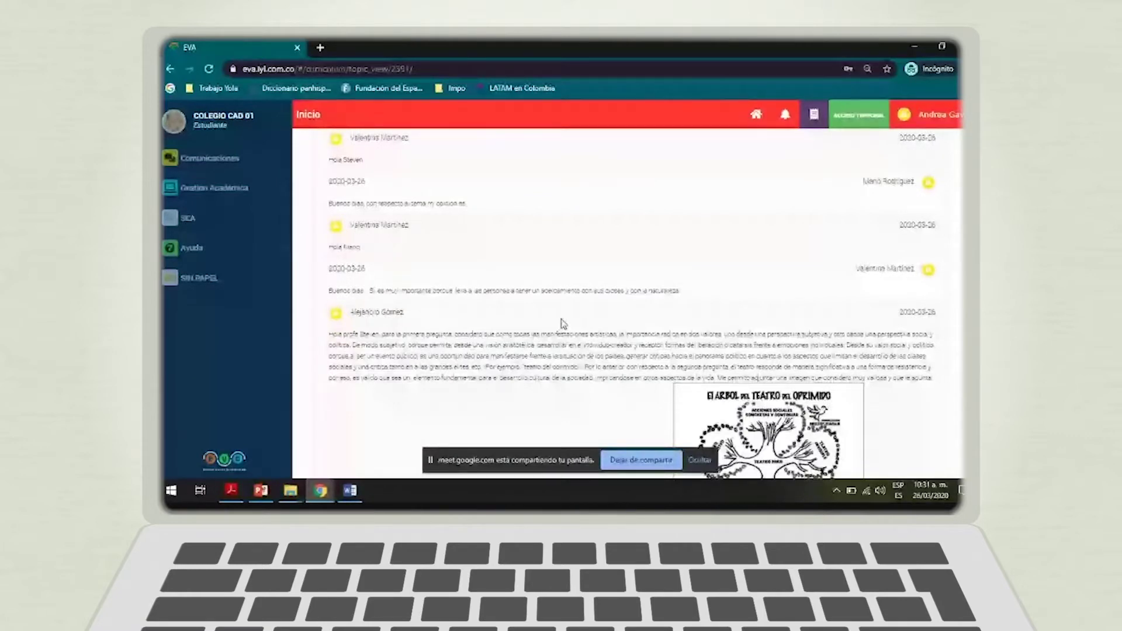
scroll(563, 323, "down", 1)
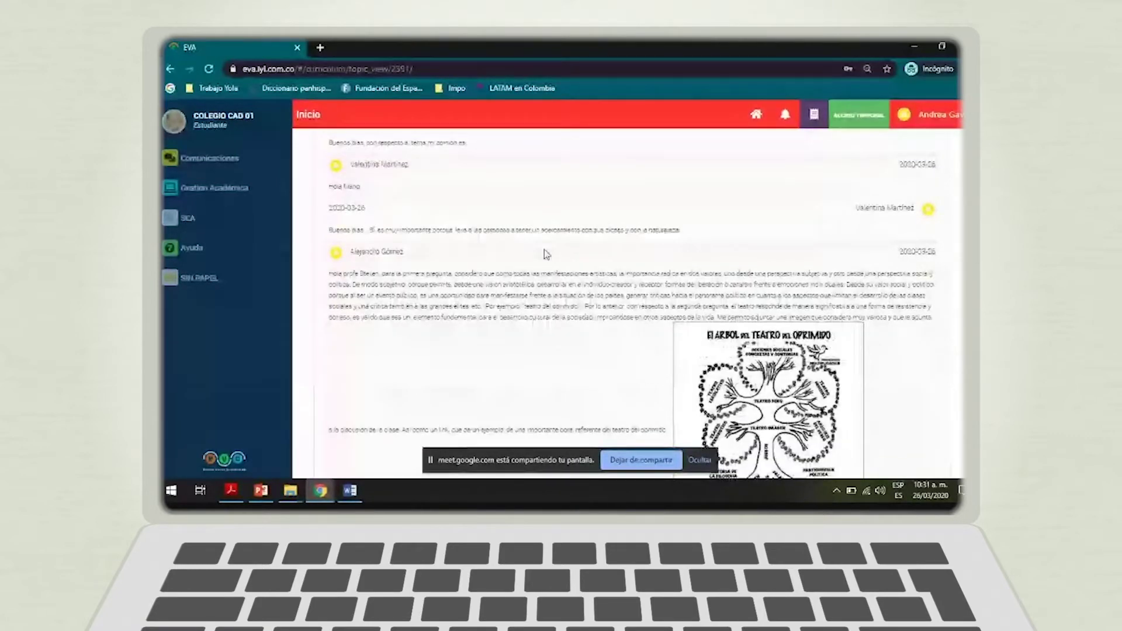
scroll(442, 250, "up", 2)
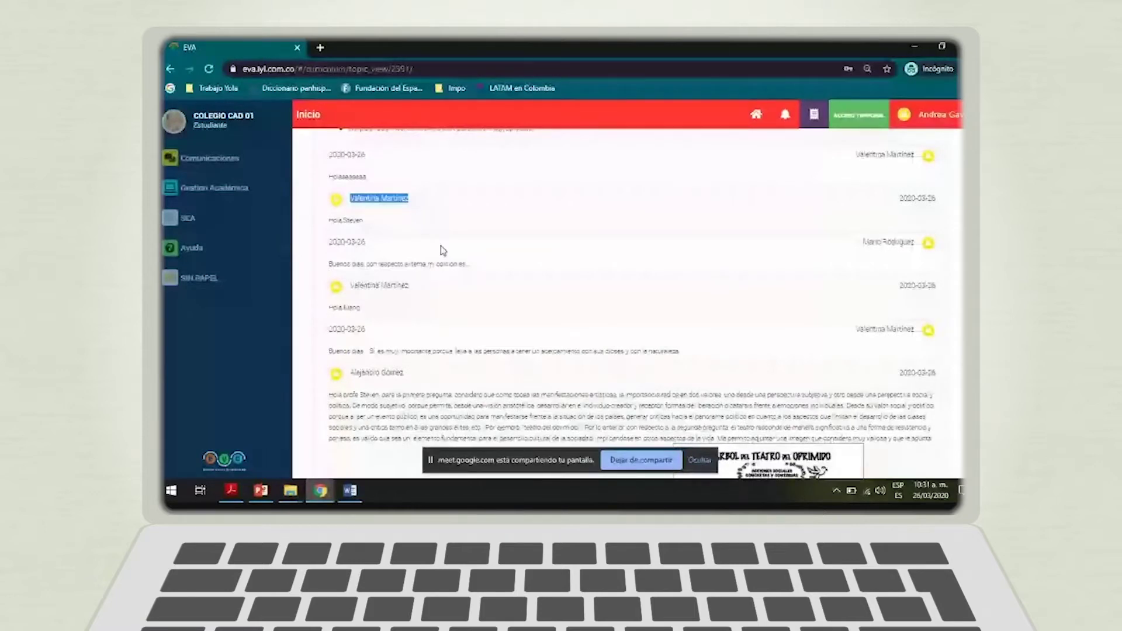
scroll(442, 250, "down", 2)
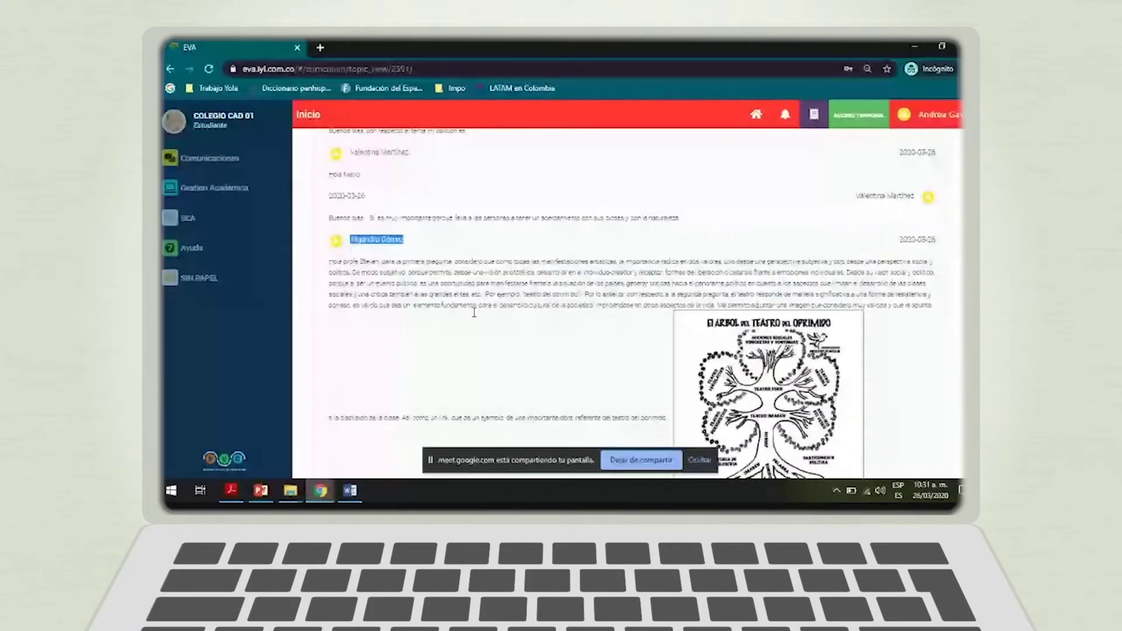
scroll(473, 312, "down", 2)
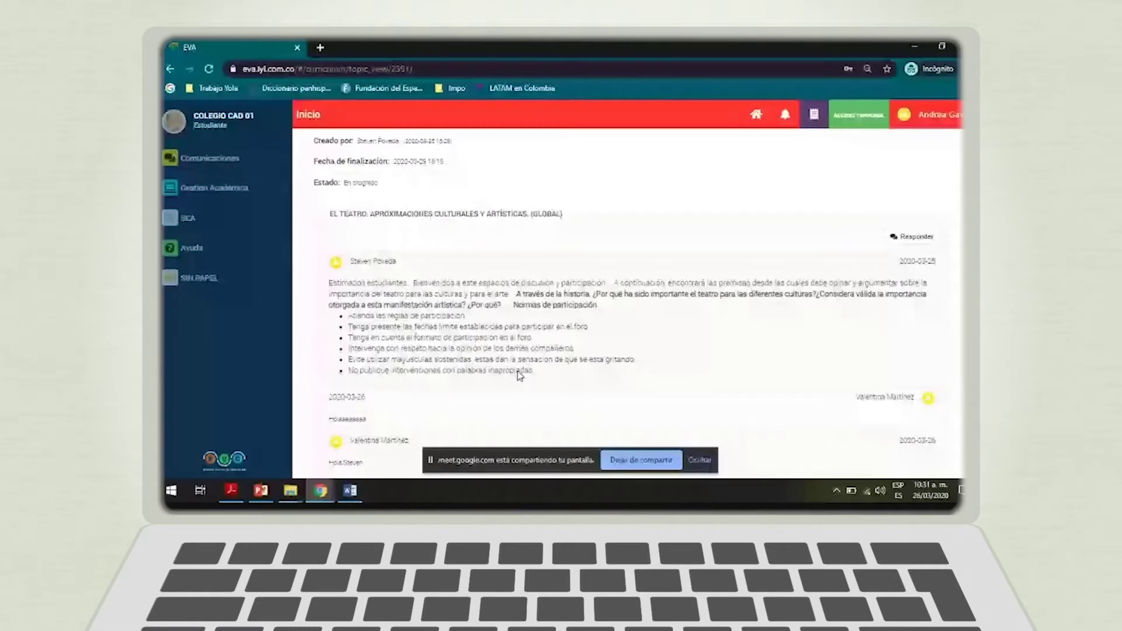
- Post the reply "Yo considero que..." to the theatre forum and find it in the thread below the theatre tree image
left_click(913, 237)
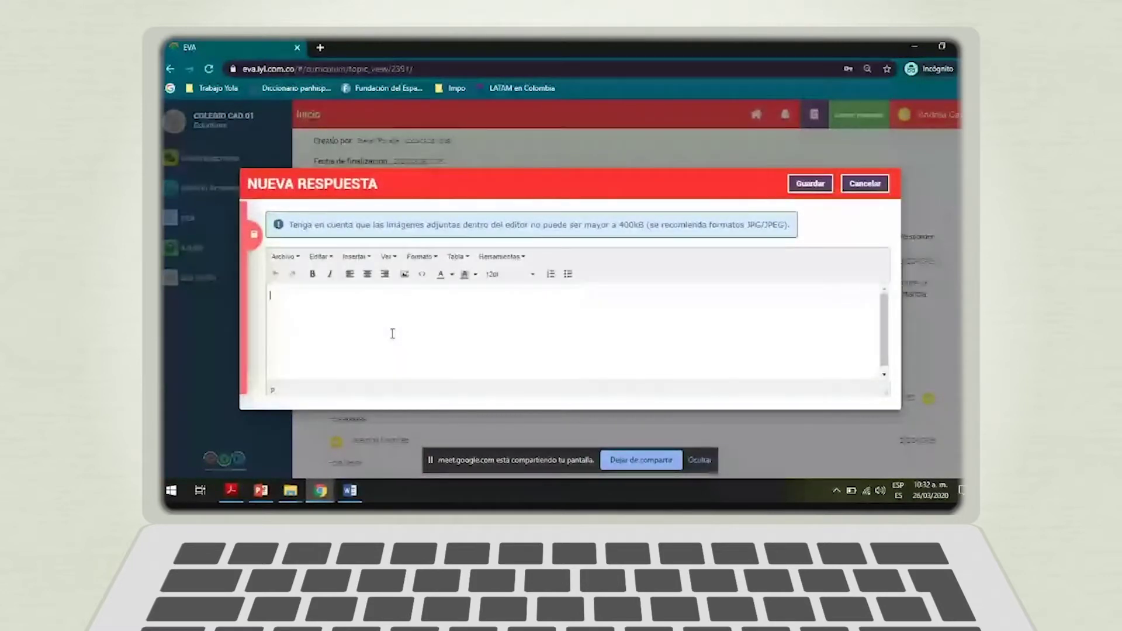
type("Yo considero que...")
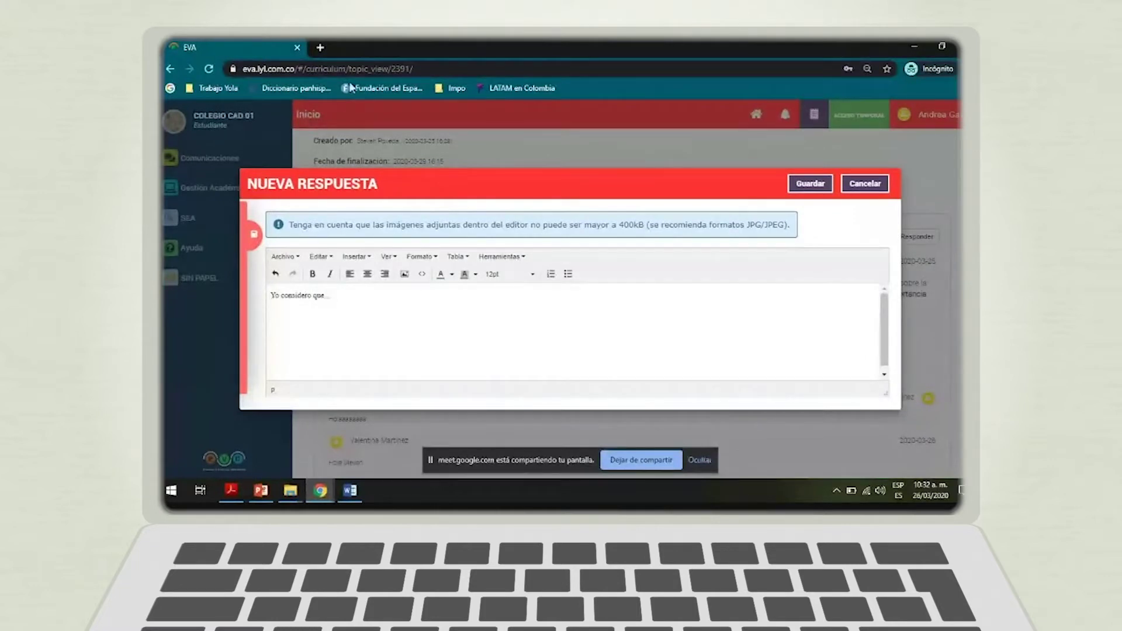
left_click(813, 183)
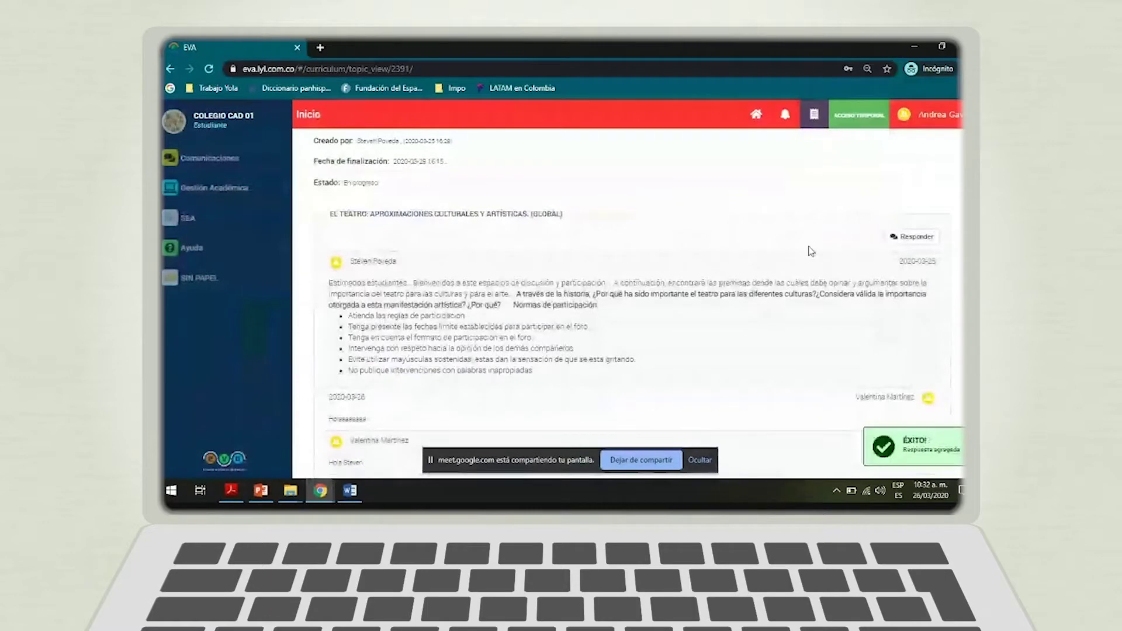
scroll(812, 252, "down", 3)
scroll(832, 269, "down", 3)
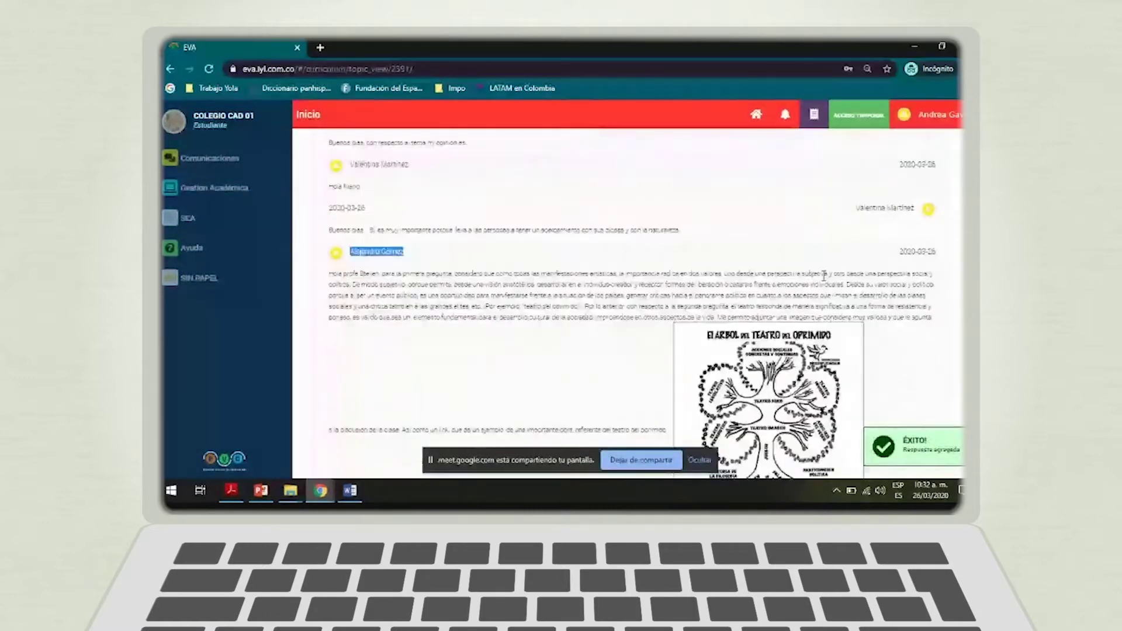
scroll(389, 320, "up", 3)
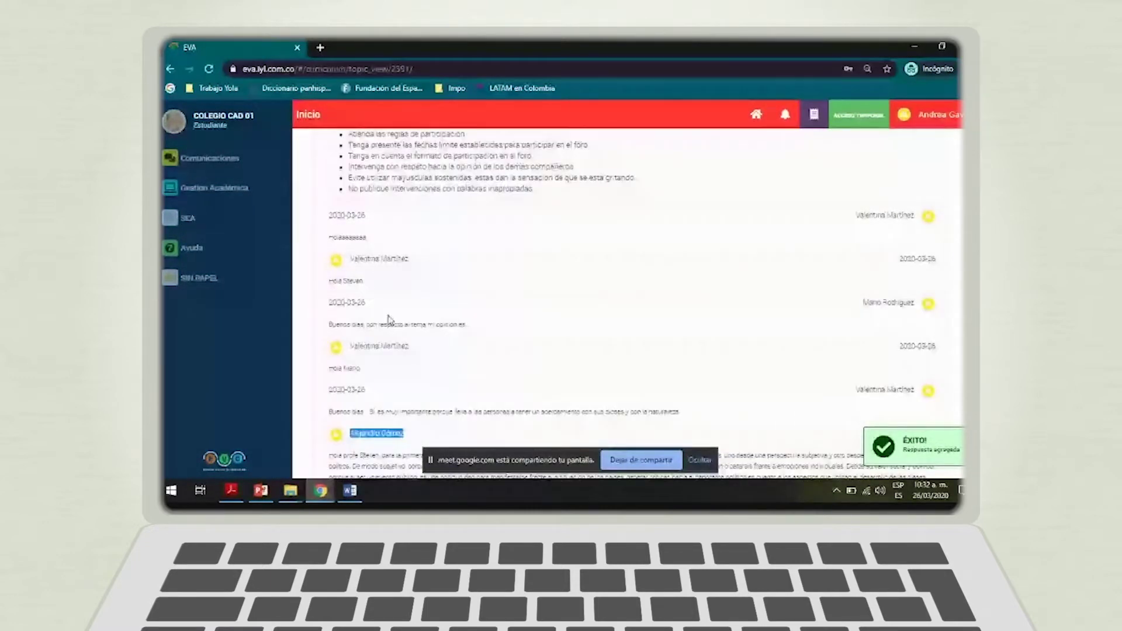
scroll(389, 320, "down", 8)
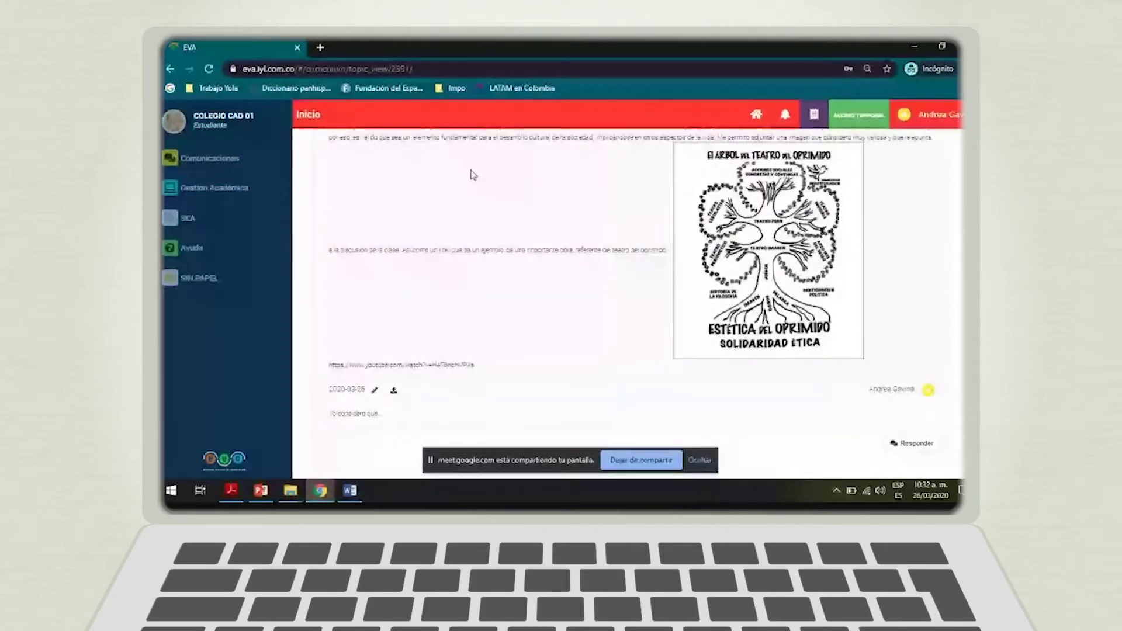
- Post a second reply reading "A mi me parece que la opinión de" plus a classmate's first name, and look back over the thread
left_click(917, 444)
type("A mi me parece que la opinió")
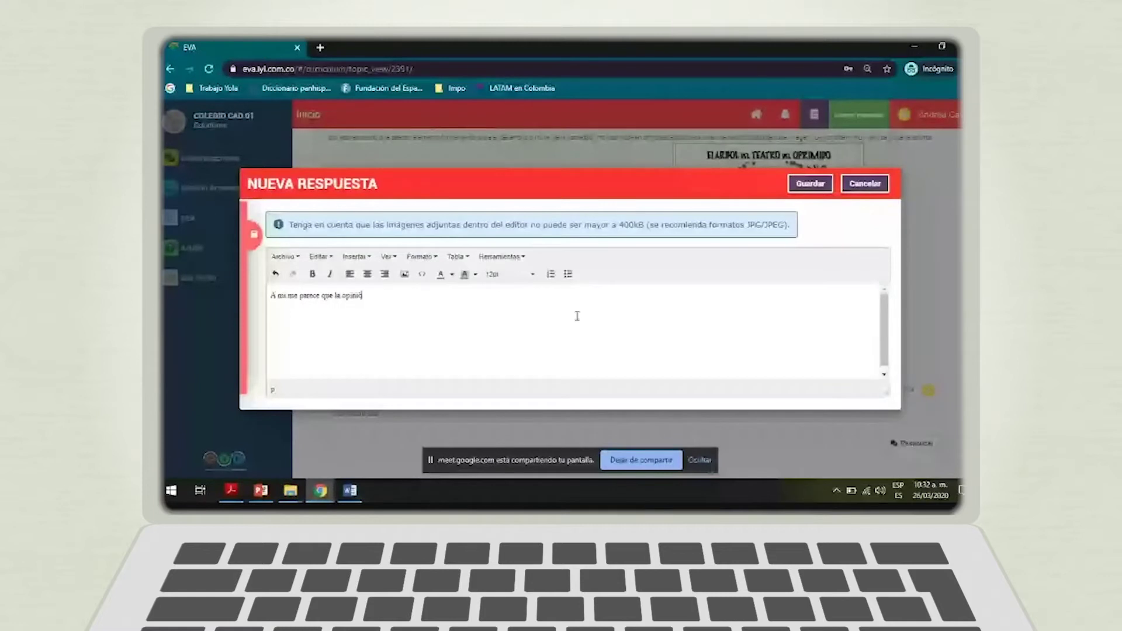
type("n de Valentina...")
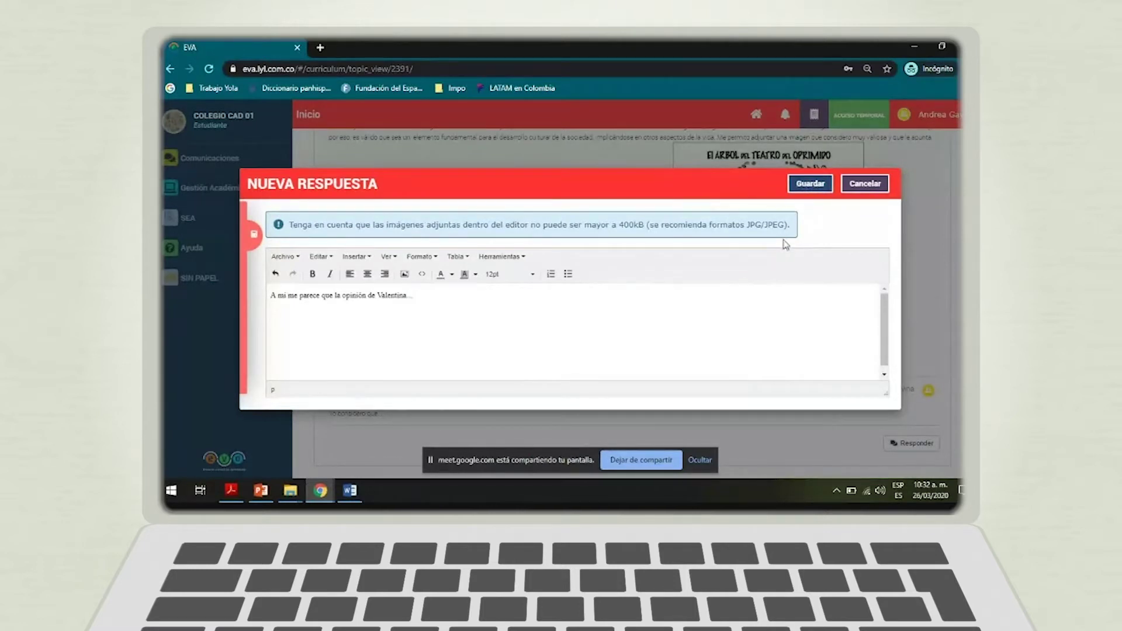
left_click(810, 183)
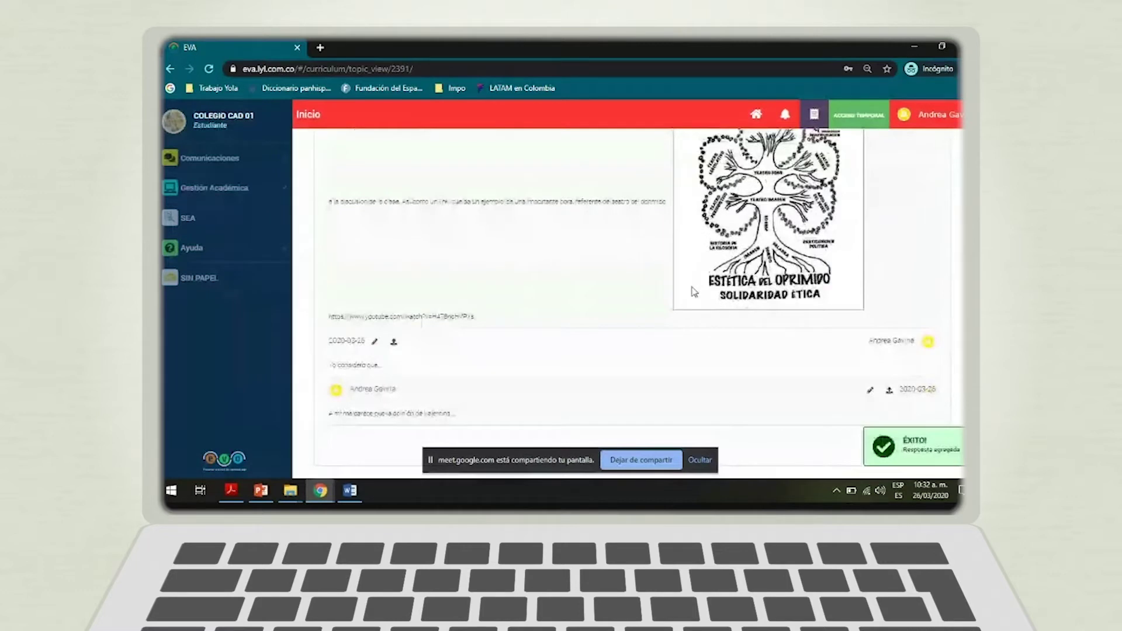
scroll(612, 358, "up", 1)
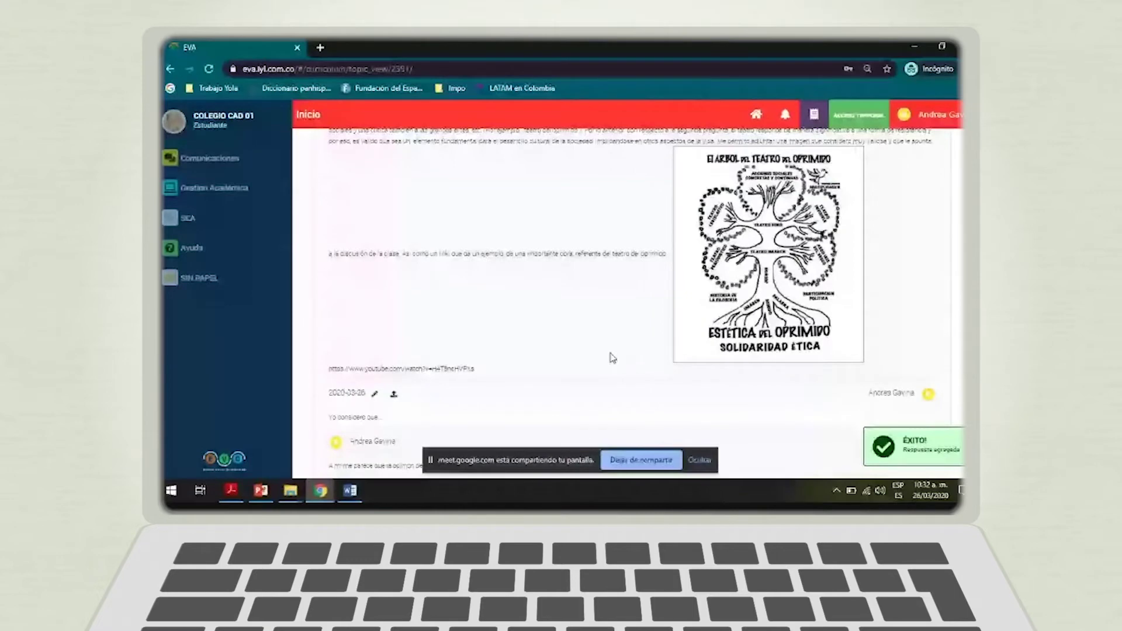
scroll(653, 308, "up", 1)
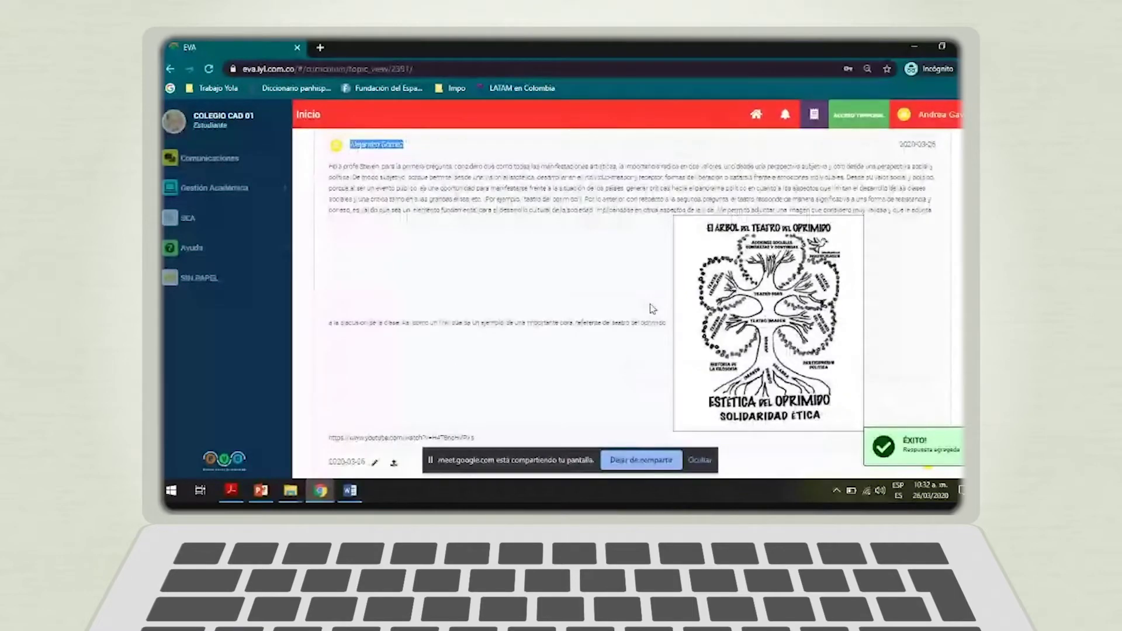
scroll(653, 309, "up", 5)
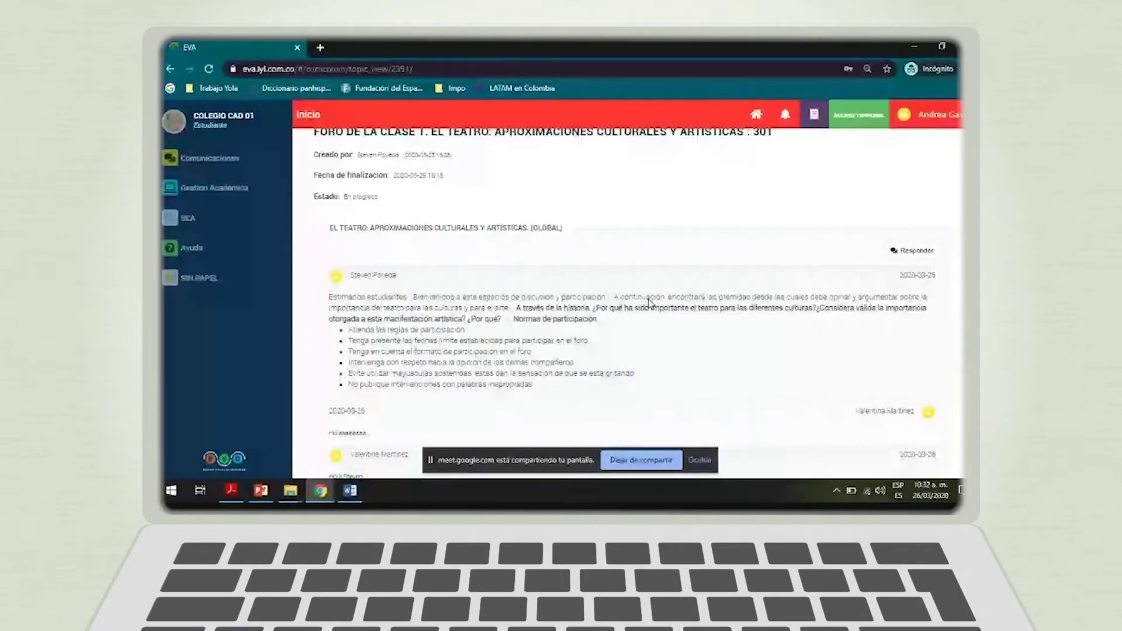
scroll(650, 303, "down", 3)
- Switch to the teacher's EVA window and check the forum's activation and deactivation dates, state, responses, views and last publication columns
mouse_move(327, 490)
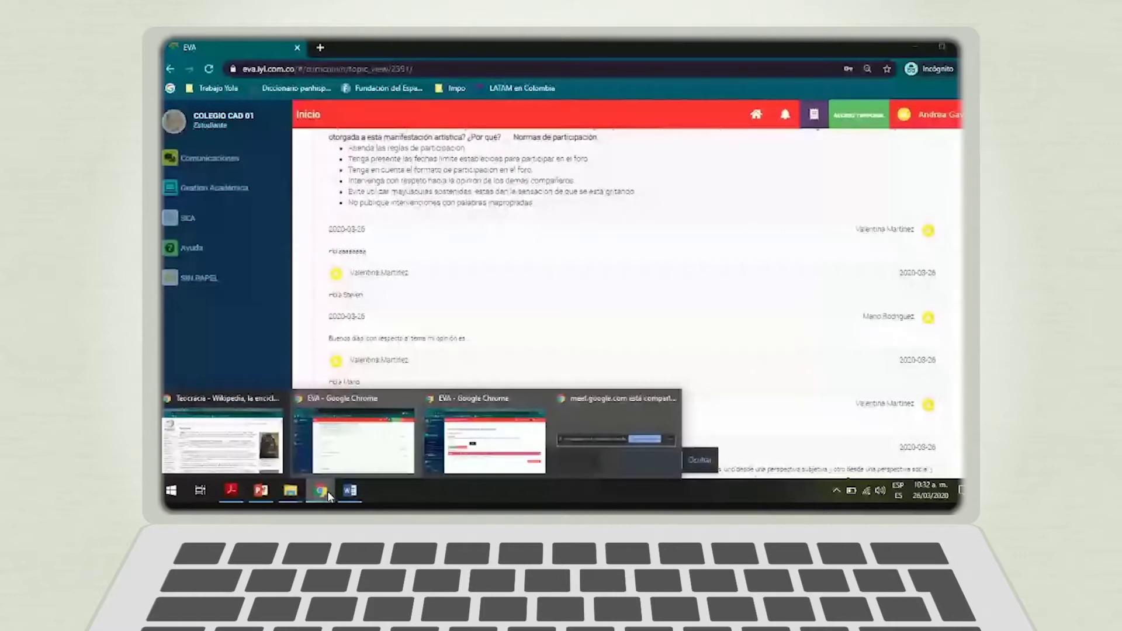
left_click(503, 436)
scroll(642, 364, "right", 2)
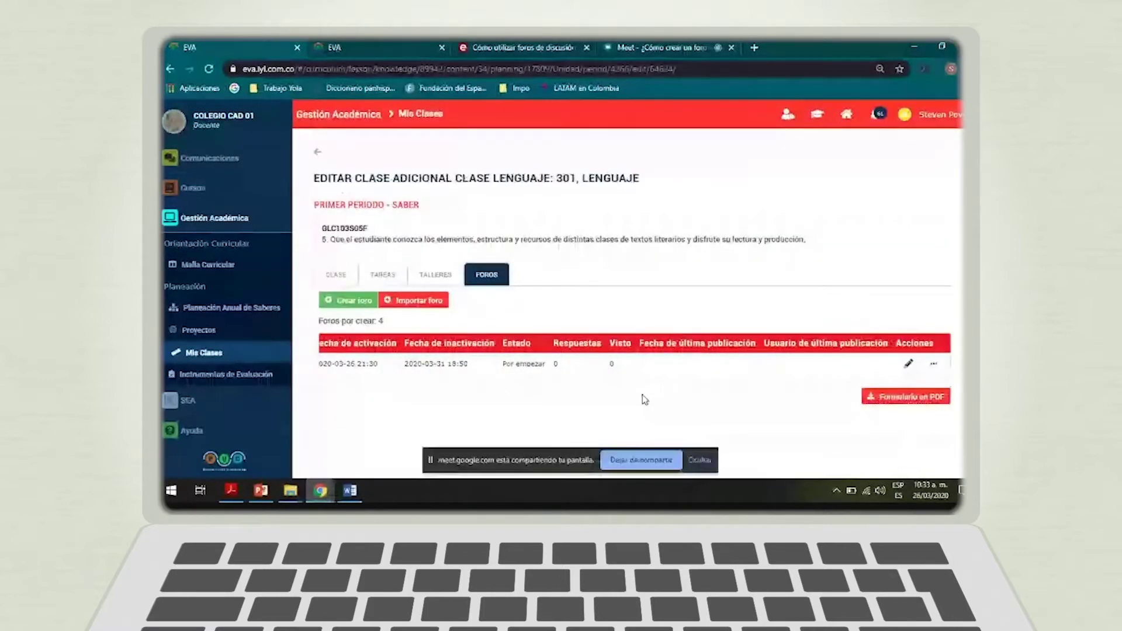
scroll(588, 383, "left", 1)
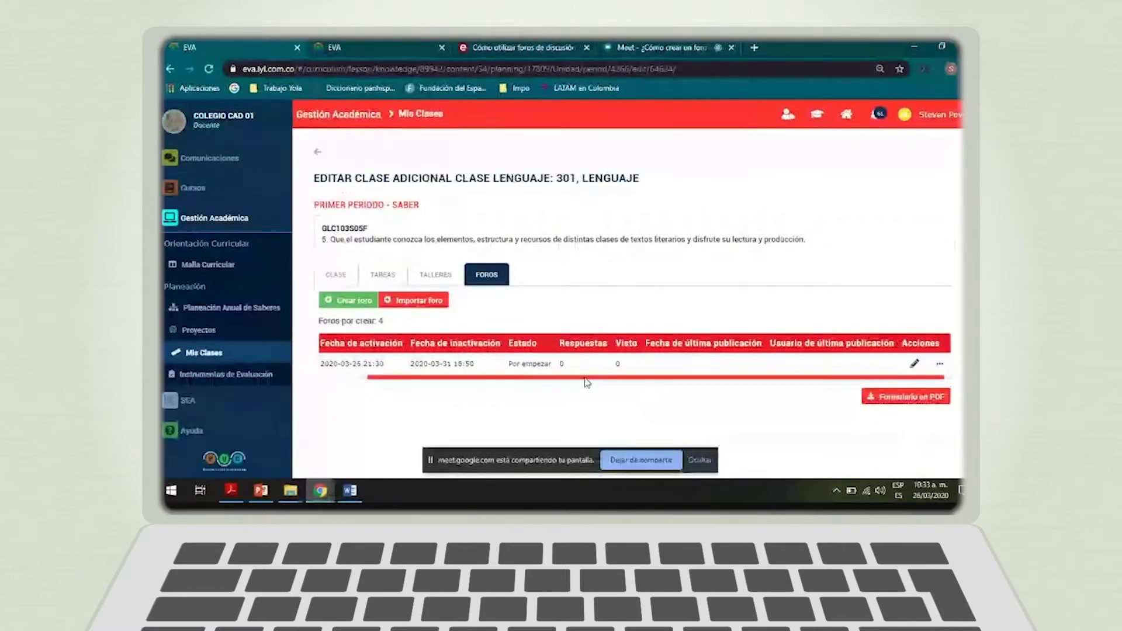
scroll(586, 383, "left", 2)
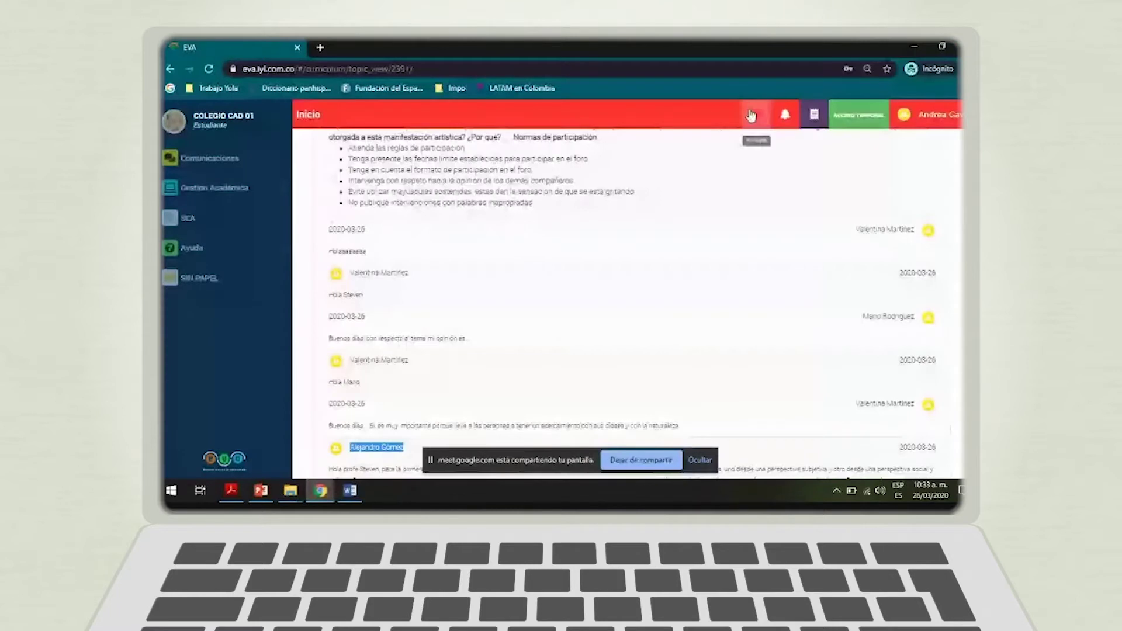
- Return to the student account's home calendar, select 25 March and open the theatre forum from its Lenguaje activity
left_click(755, 114)
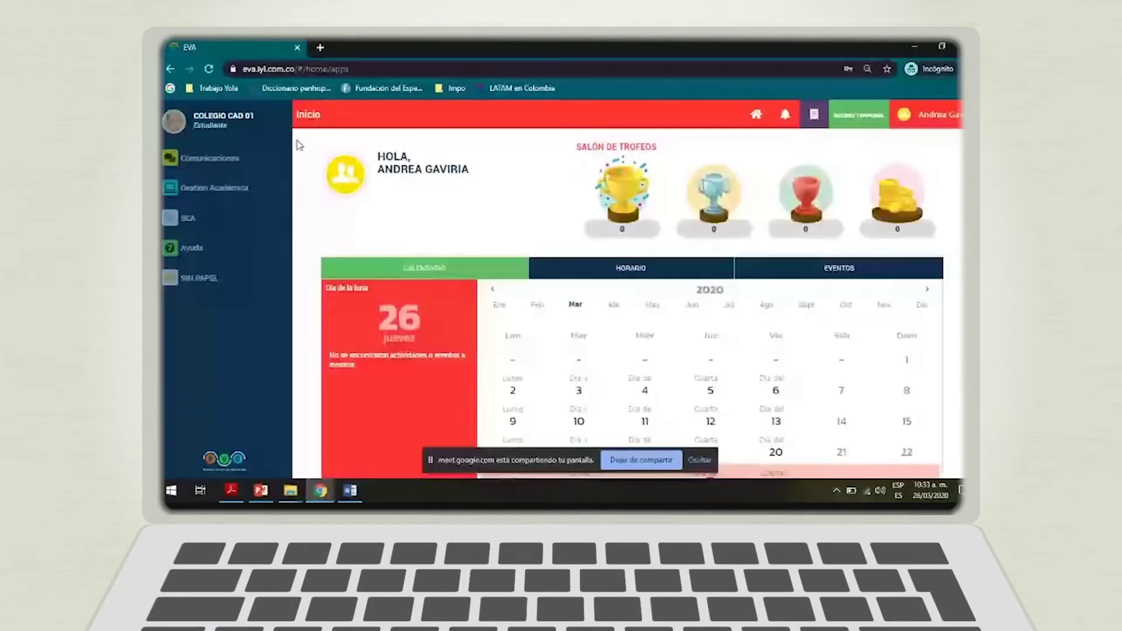
scroll(600, 340, "down", 2)
left_click(644, 415)
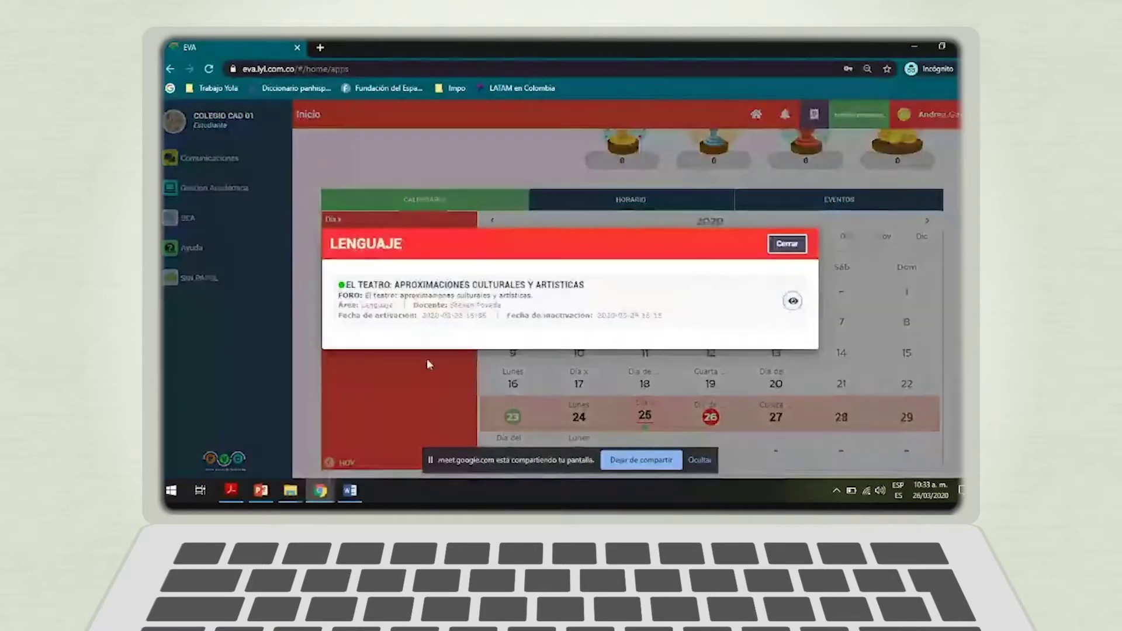
left_click(790, 243)
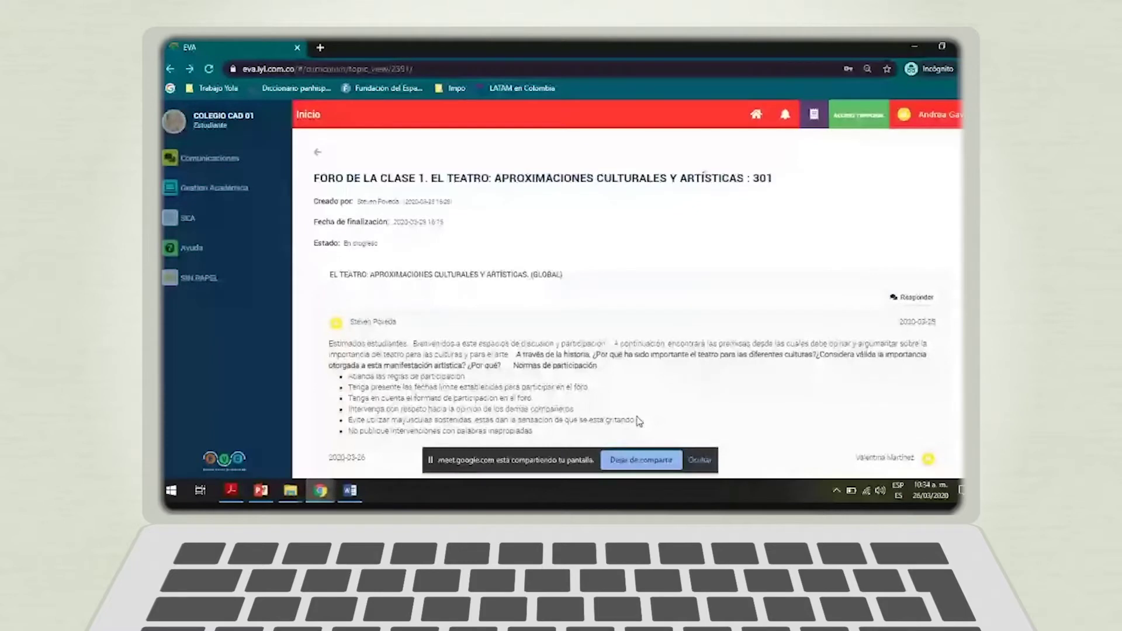
- Look over the forum's opening message and try to save a new reply with no text
scroll(564, 238, "down", 3)
scroll(454, 258, "up", 3)
left_click_drag(589, 388, 391, 335)
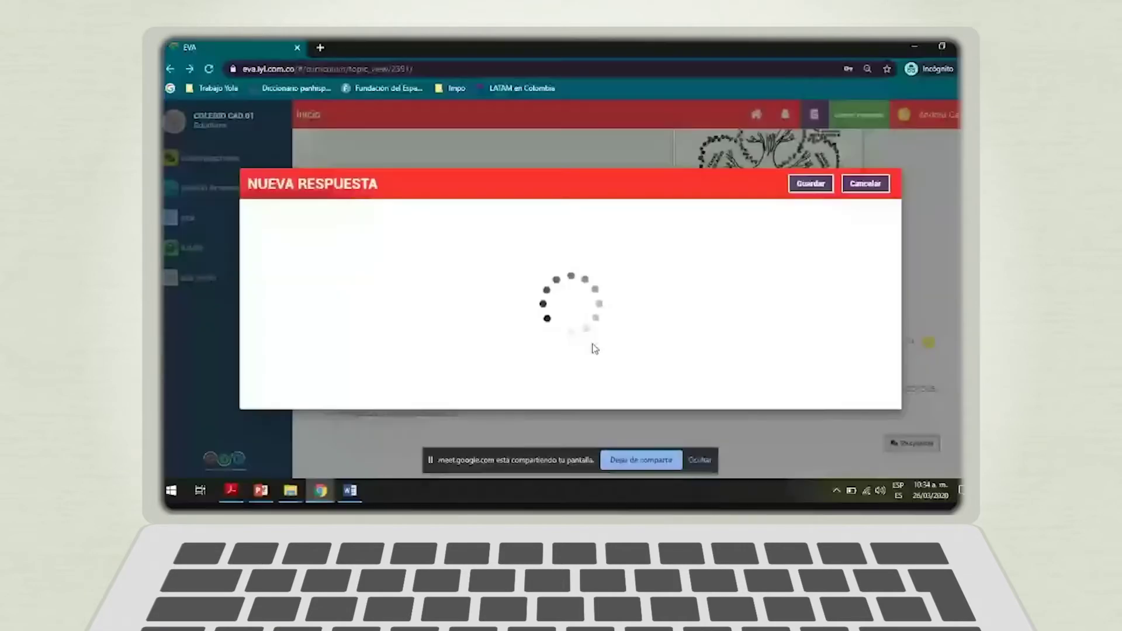
left_click(810, 184)
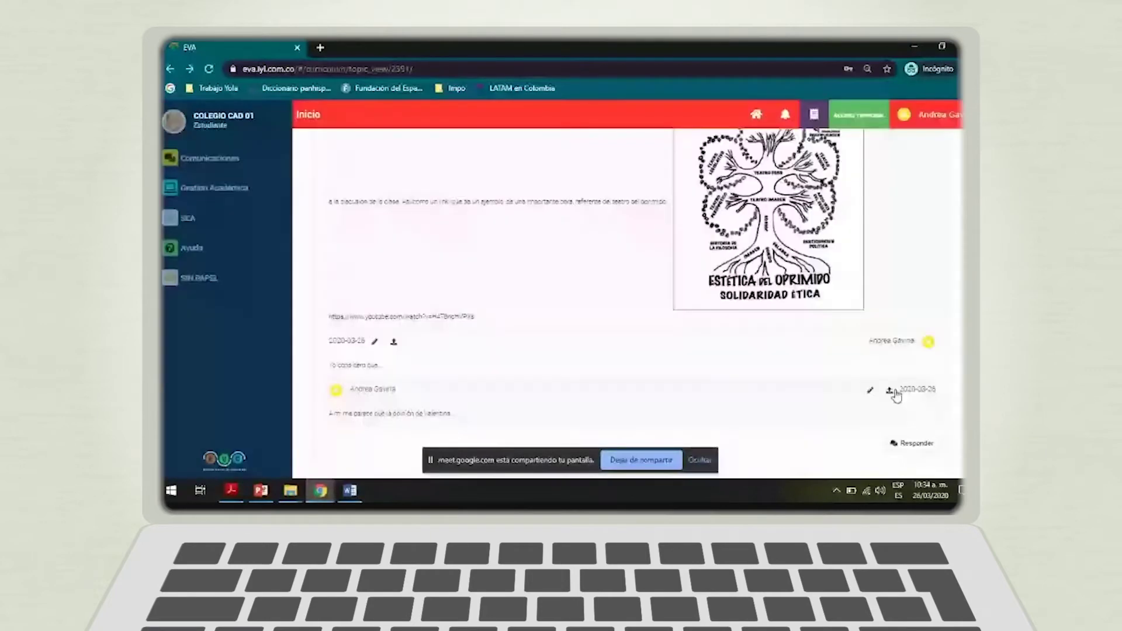
- Review the whole forum thread, comparing the student's own replies with the classmates' replies and the opening participation rules
scroll(533, 281, "up", 3)
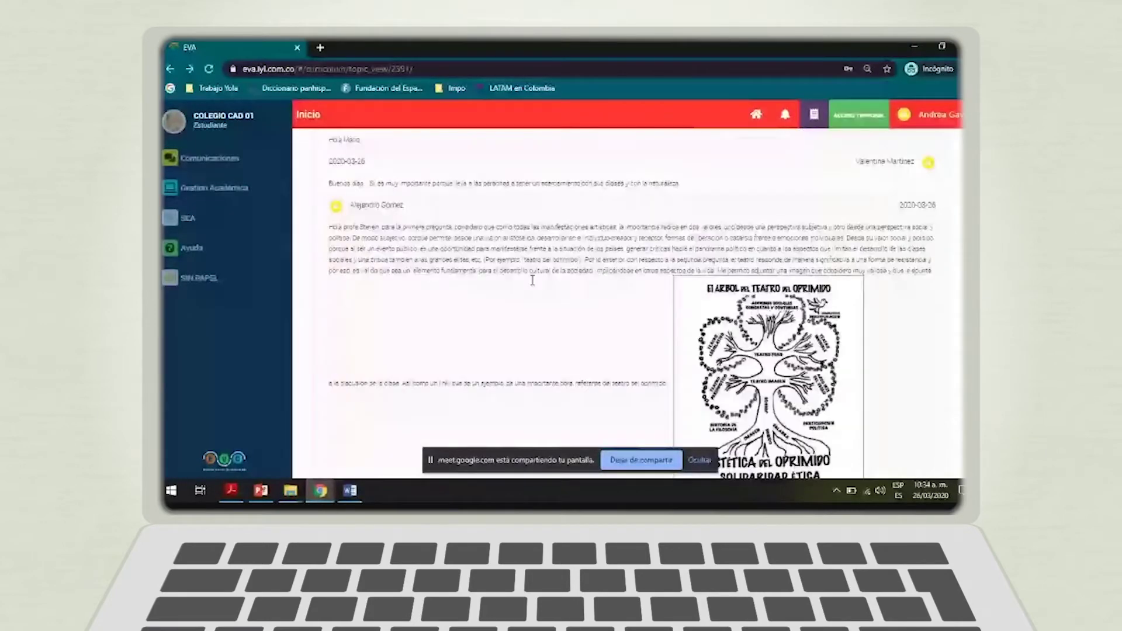
scroll(532, 280, "down", 3)
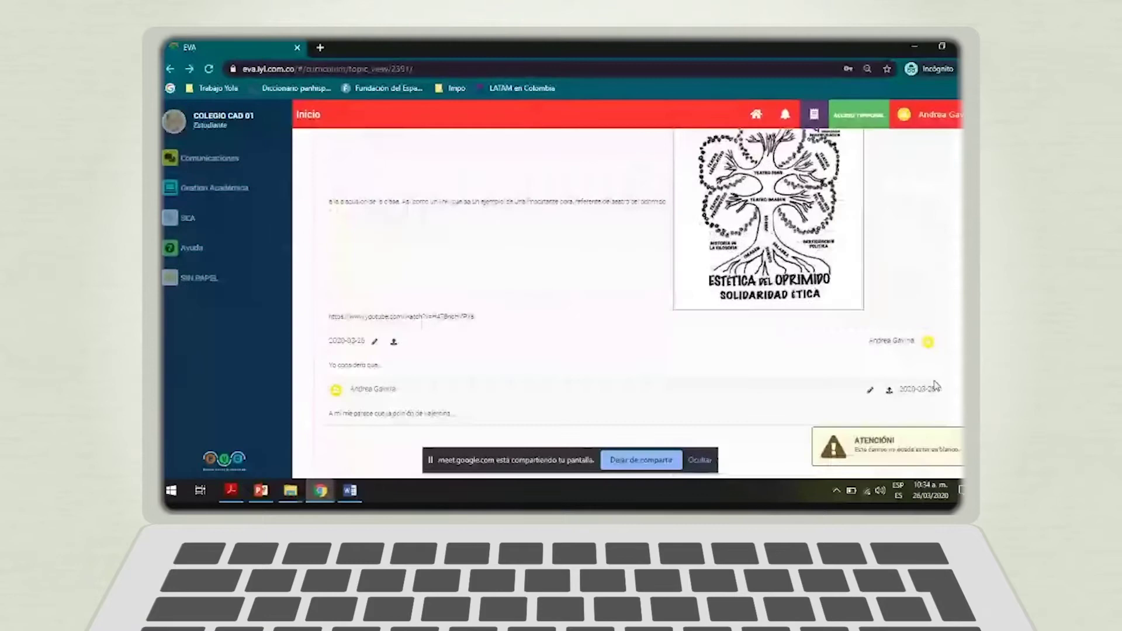
scroll(625, 377, "up", 4)
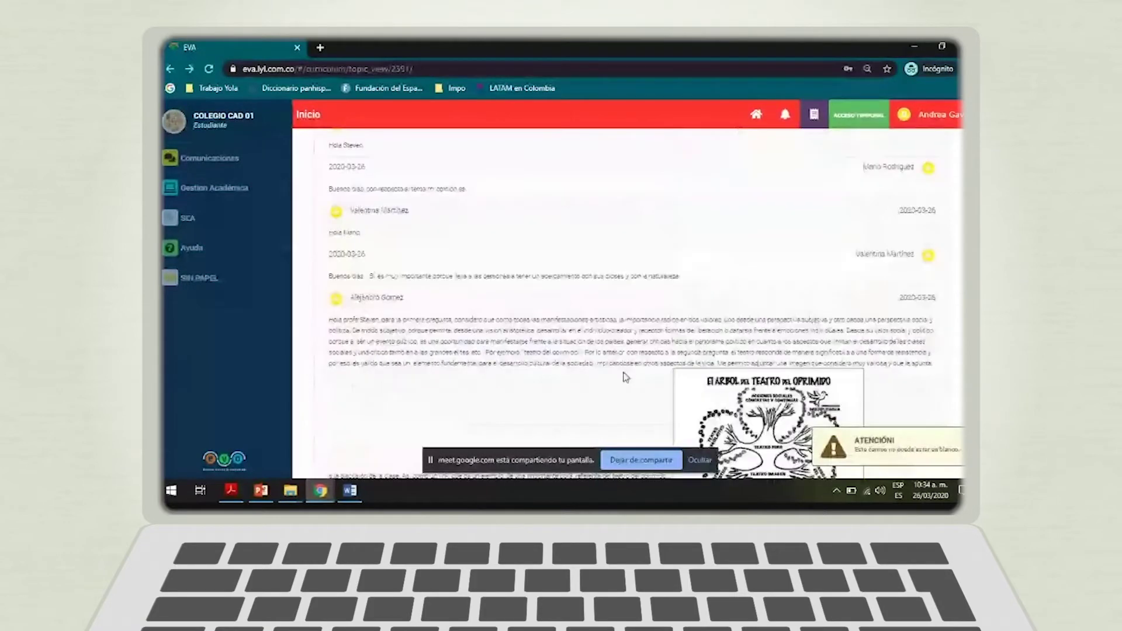
scroll(623, 376, "up", 2)
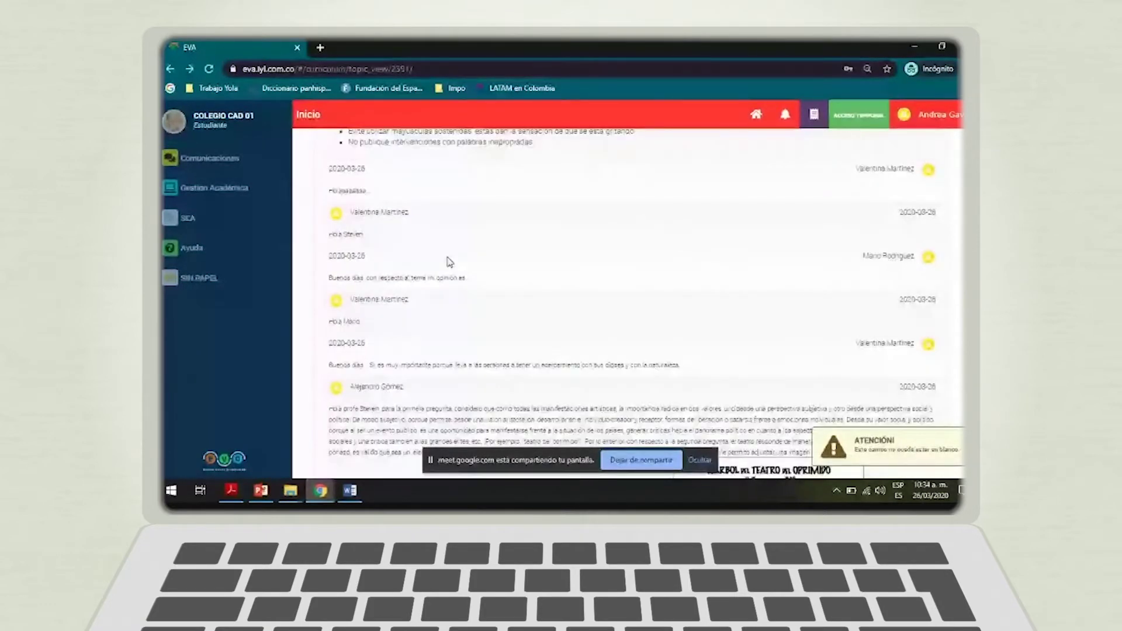
scroll(450, 262, "up", 2)
left_click(880, 297)
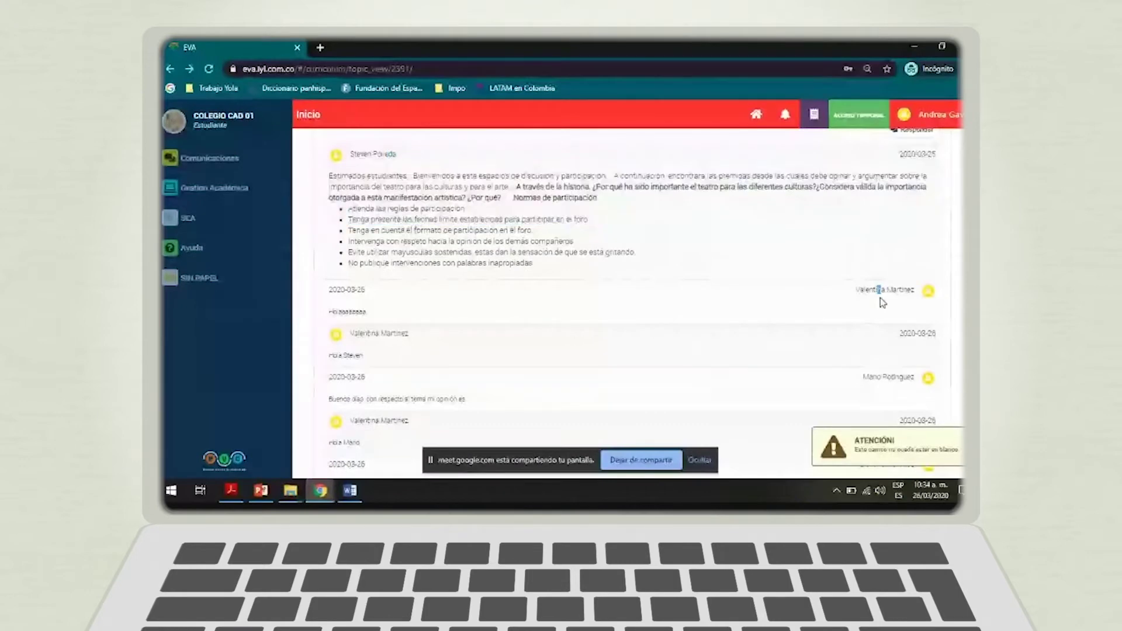
scroll(643, 329, "down", 1)
scroll(644, 330, "down", 5)
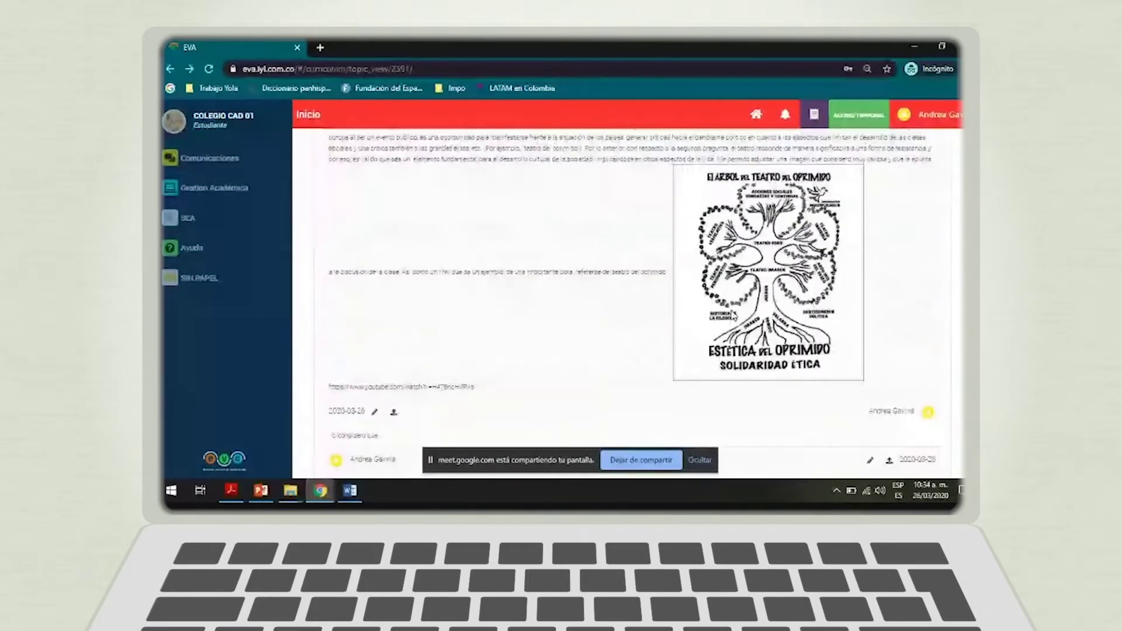
scroll(439, 220, "down", 1)
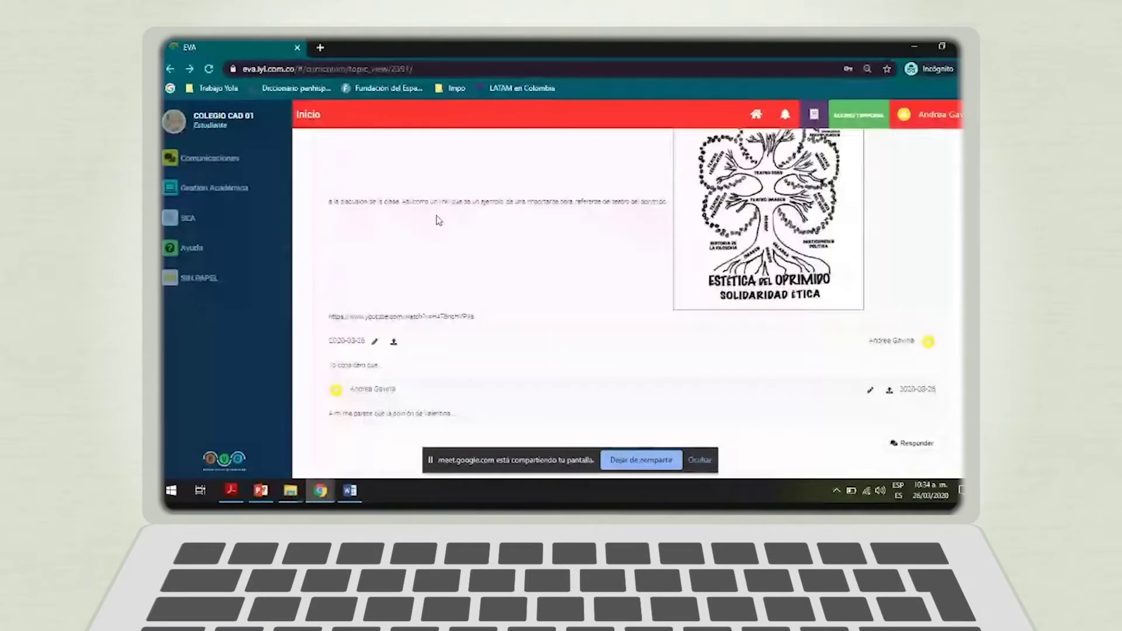
scroll(439, 220, "up", 2)
scroll(428, 176, "up", 3)
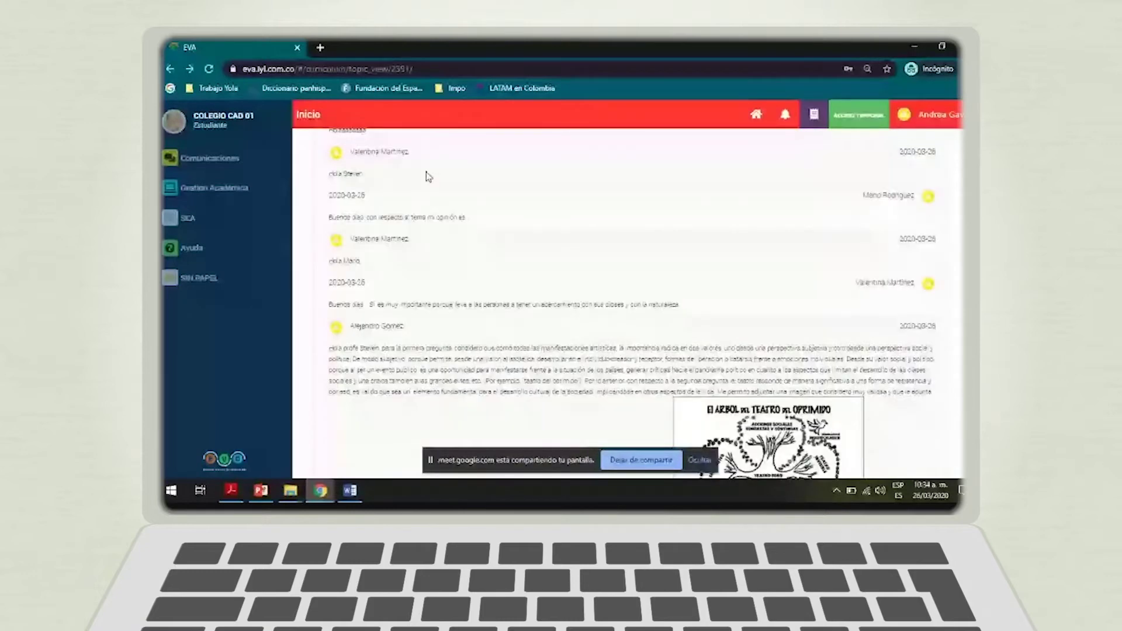
scroll(429, 177, "up", 3)
scroll(502, 363, "down", 6)
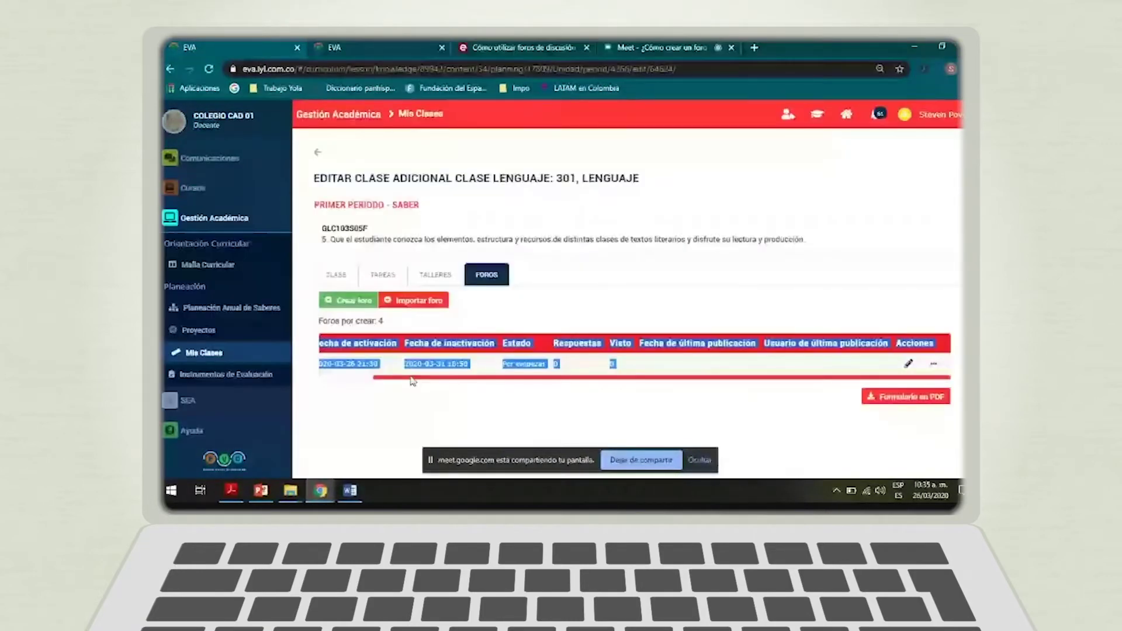
- Review the Clase lenguaje settings, including its active state, name, date, students, pages and selected topics
left_click_drag(412, 381, 357, 381)
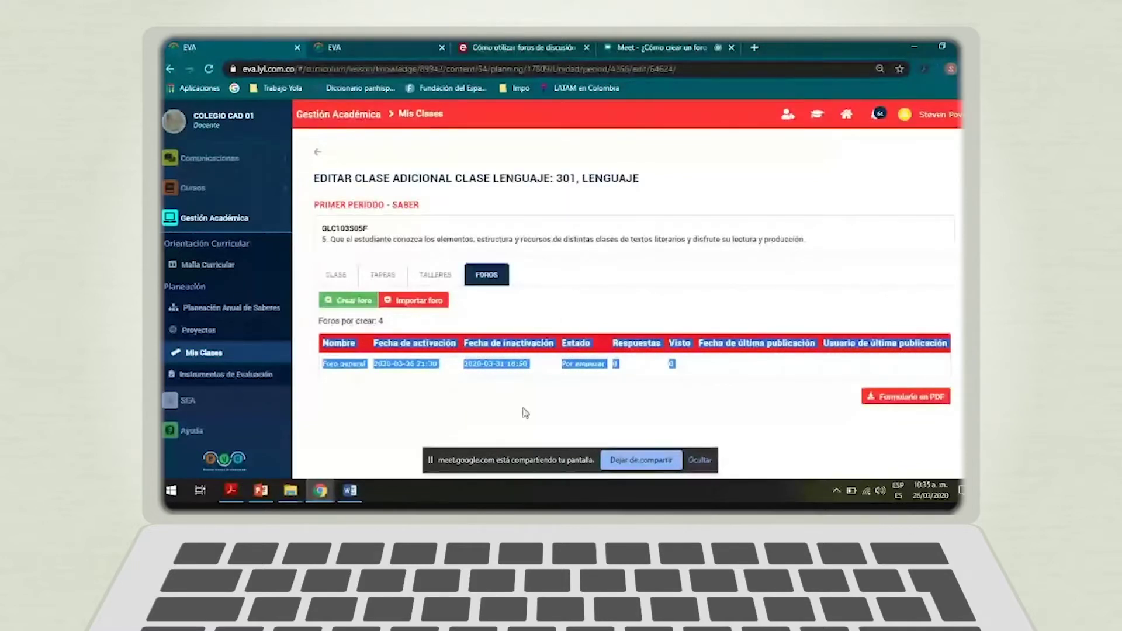
left_click(338, 276)
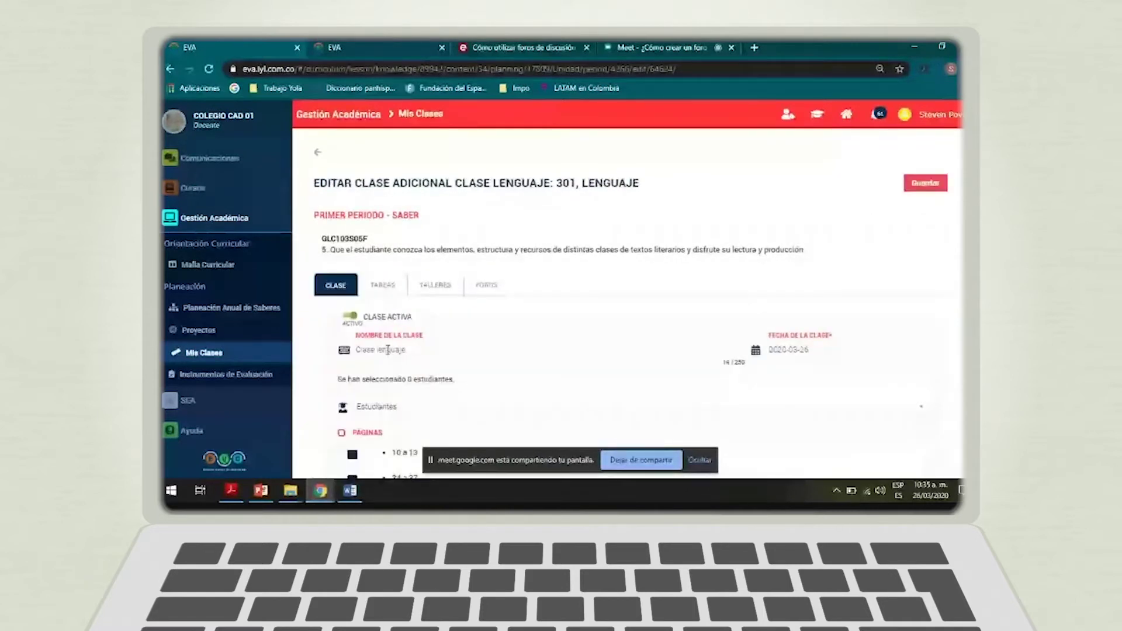
scroll(387, 349, "down", 1)
scroll(392, 353, "up", 1)
scroll(401, 359, "down", 1)
scroll(401, 357, "down", 2)
scroll(402, 354, "down", 3)
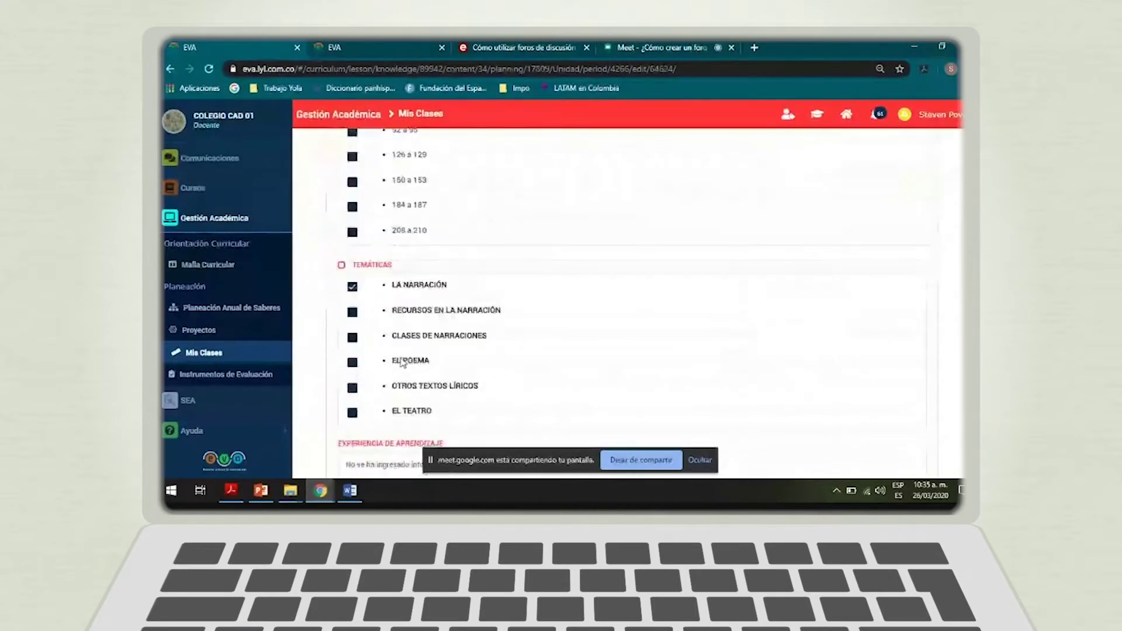
left_click(405, 360)
scroll(515, 257, "up", 5)
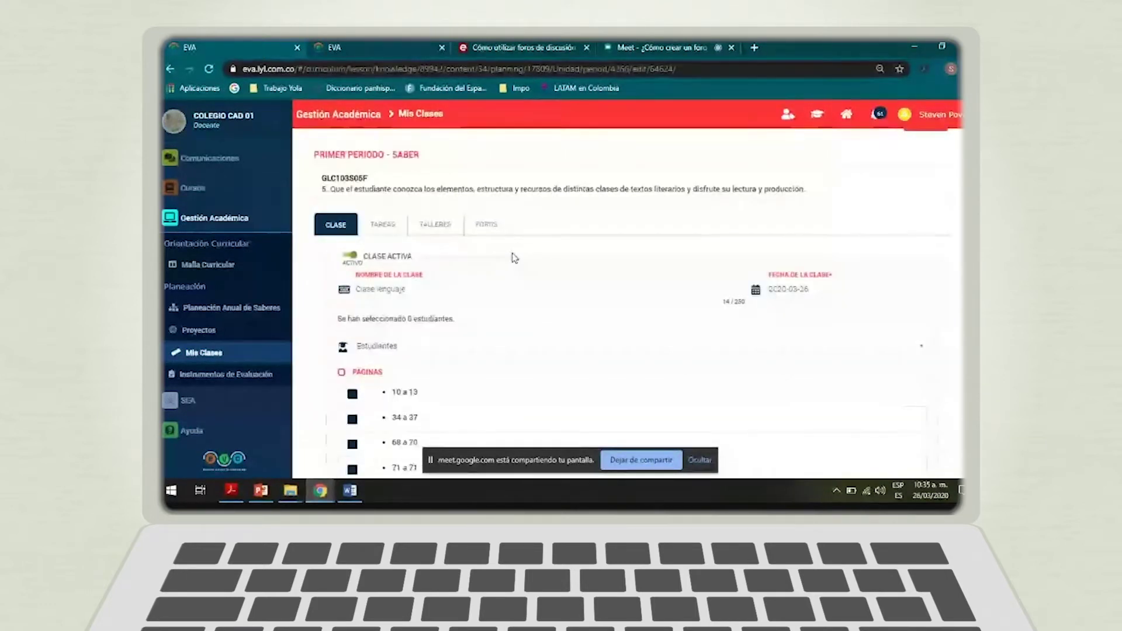
- Switch between the class's Tareas and Foros sections, ending on the forum list
left_click(387, 223)
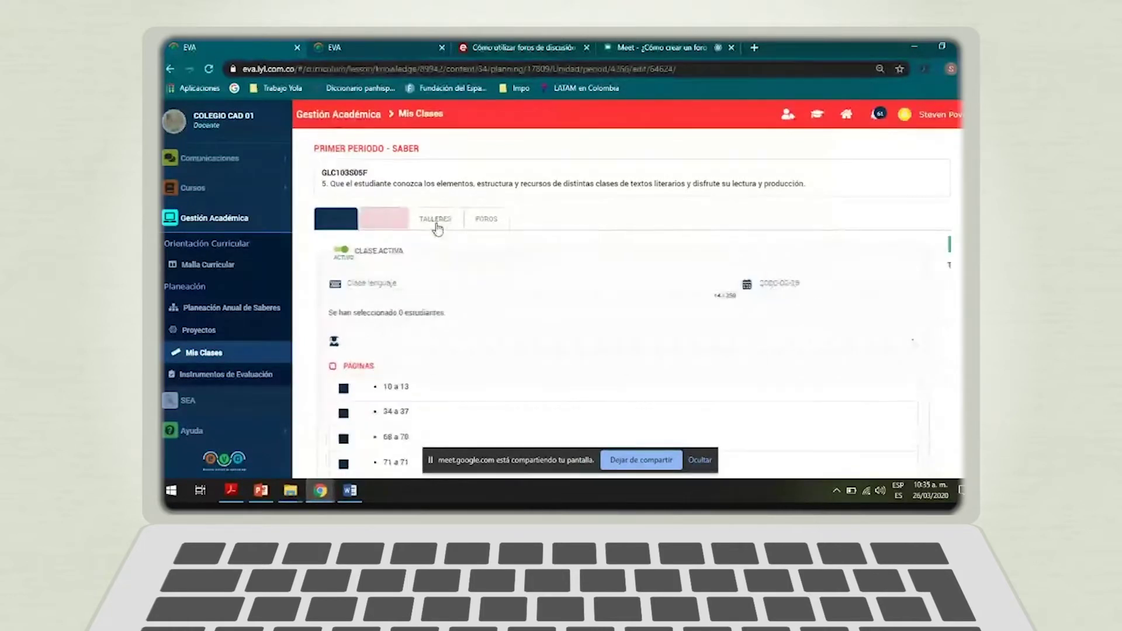
left_click(487, 276)
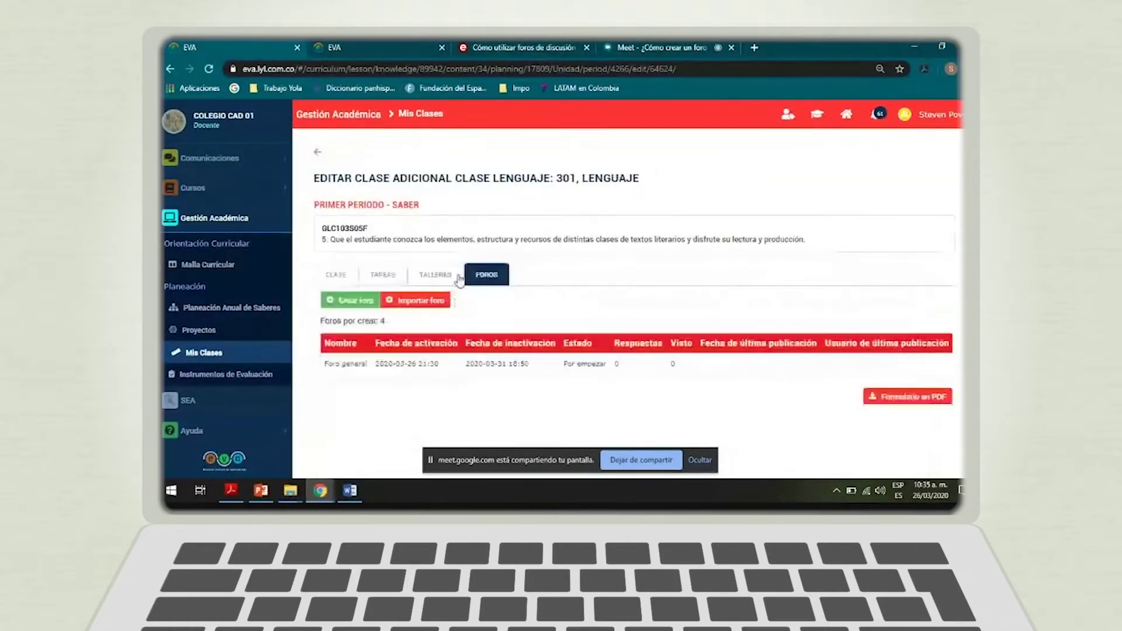
left_click(387, 276)
left_click(480, 276)
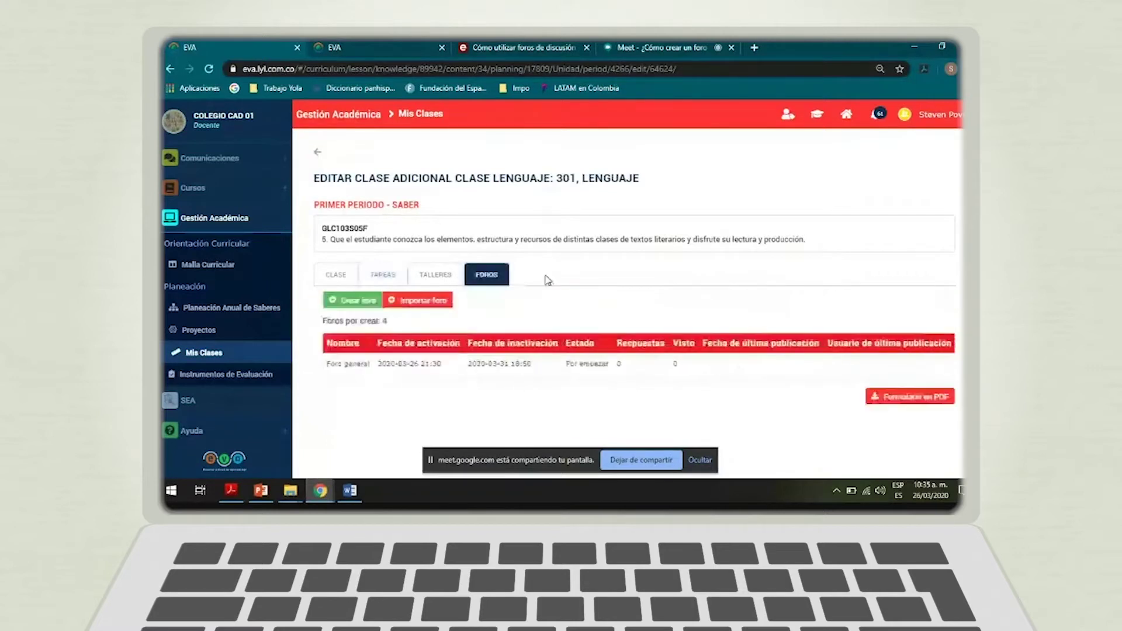
- Highlight the GLC103S05F learning statement, especially its part about literary texts, reading and production
left_click_drag(807, 241, 328, 251)
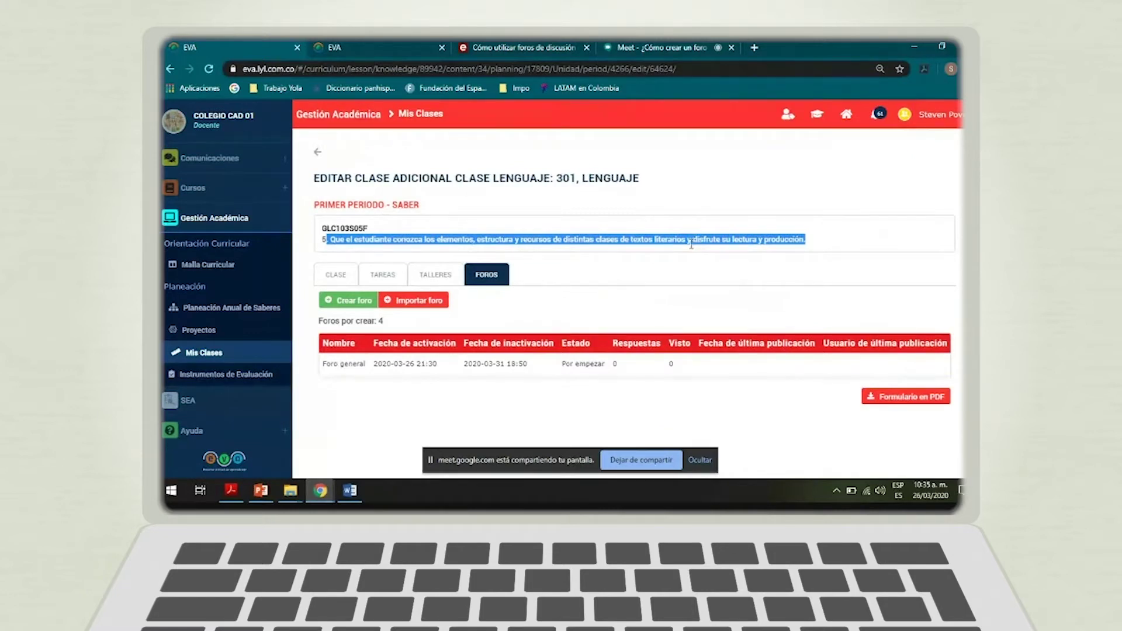
left_click(661, 245)
mouse_move(633, 241)
left_mouse_down()
mouse_move(807, 244)
mouse_move(631, 241)
left_mouse_up()
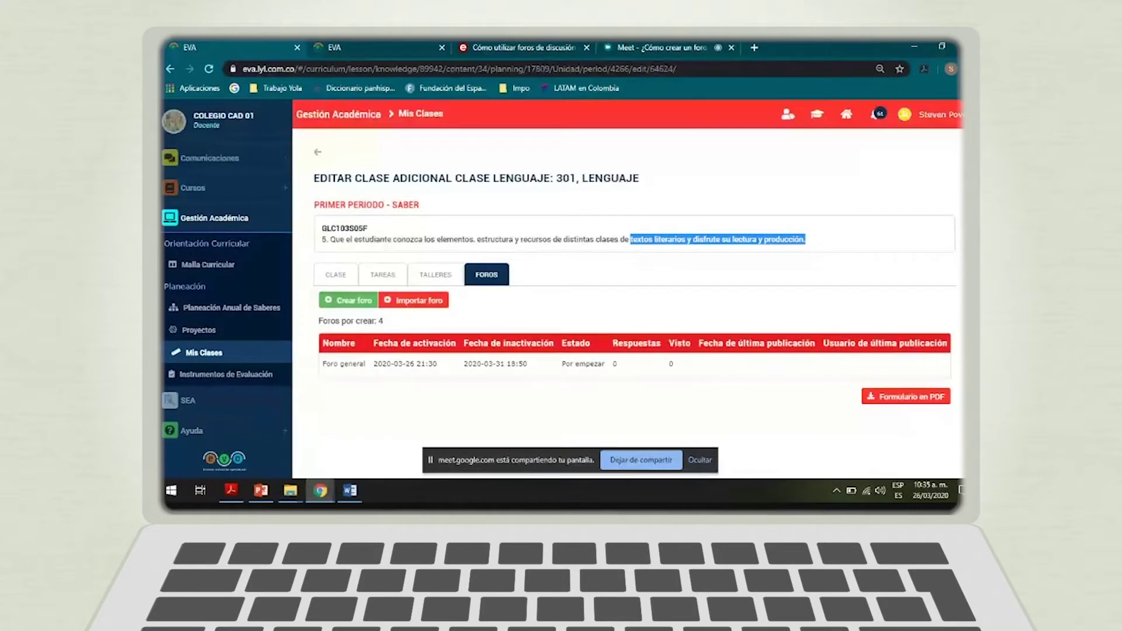
left_click(800, 258)
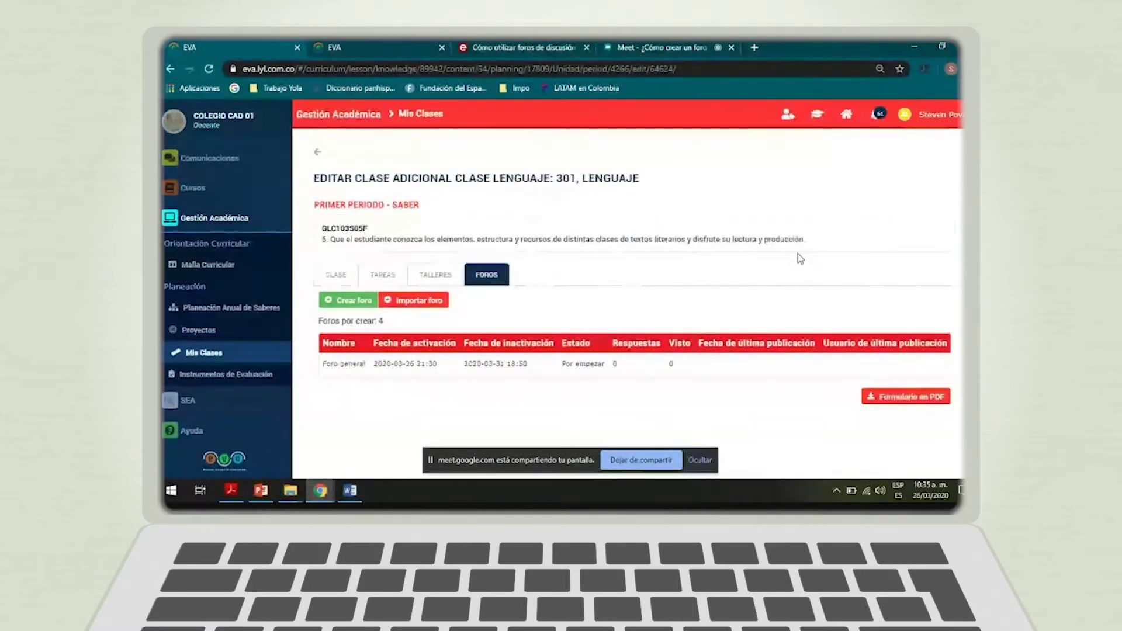
- Check the Foro general row across all columns, highlighting its activation and deactivation dates
scroll(584, 366, "right", 2)
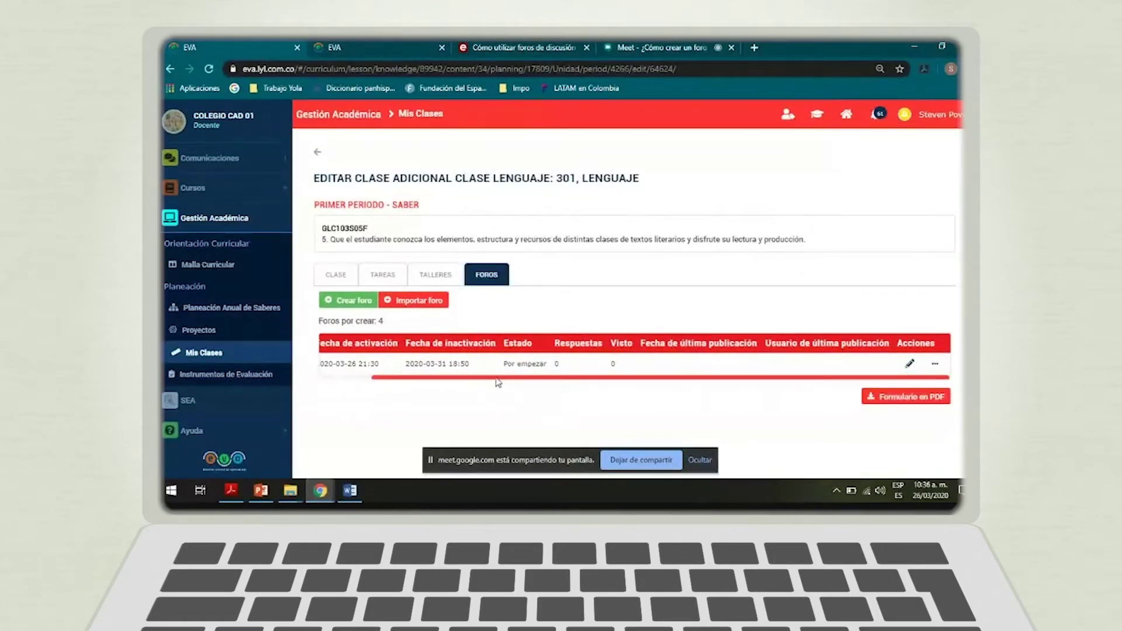
left_click_drag(498, 379, 398, 379)
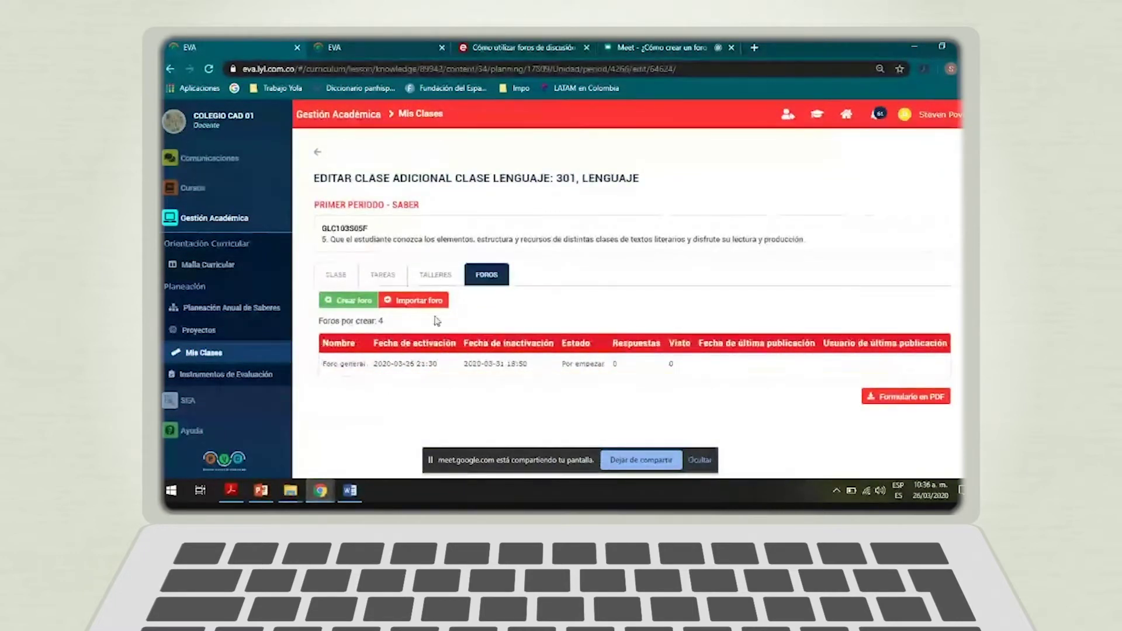
left_click_drag(529, 364, 353, 365)
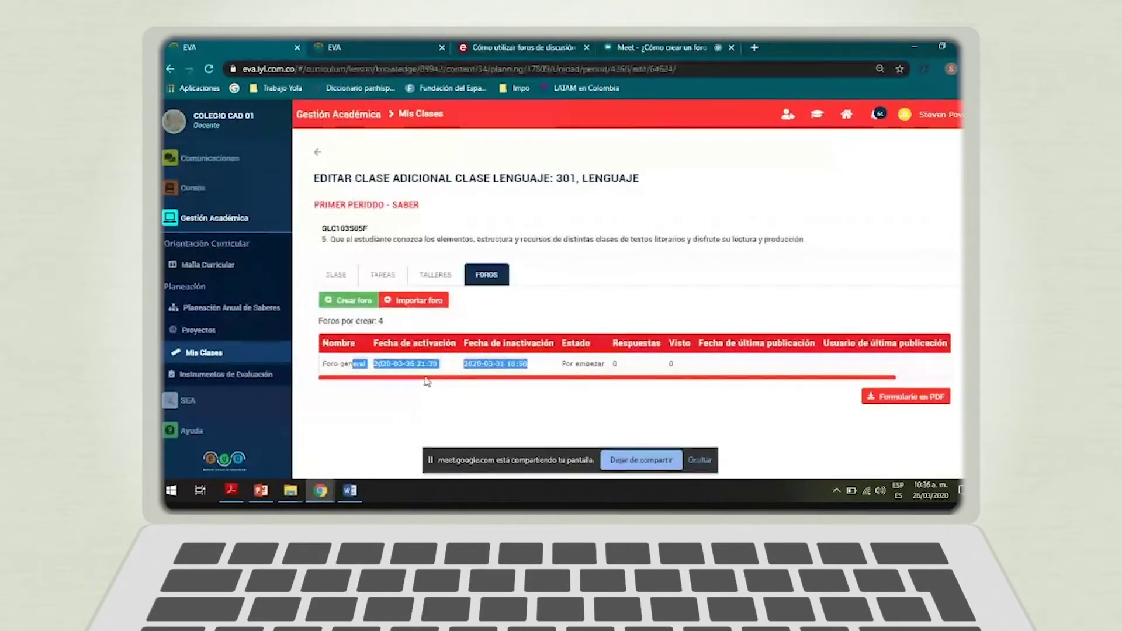
left_click_drag(424, 377, 553, 377)
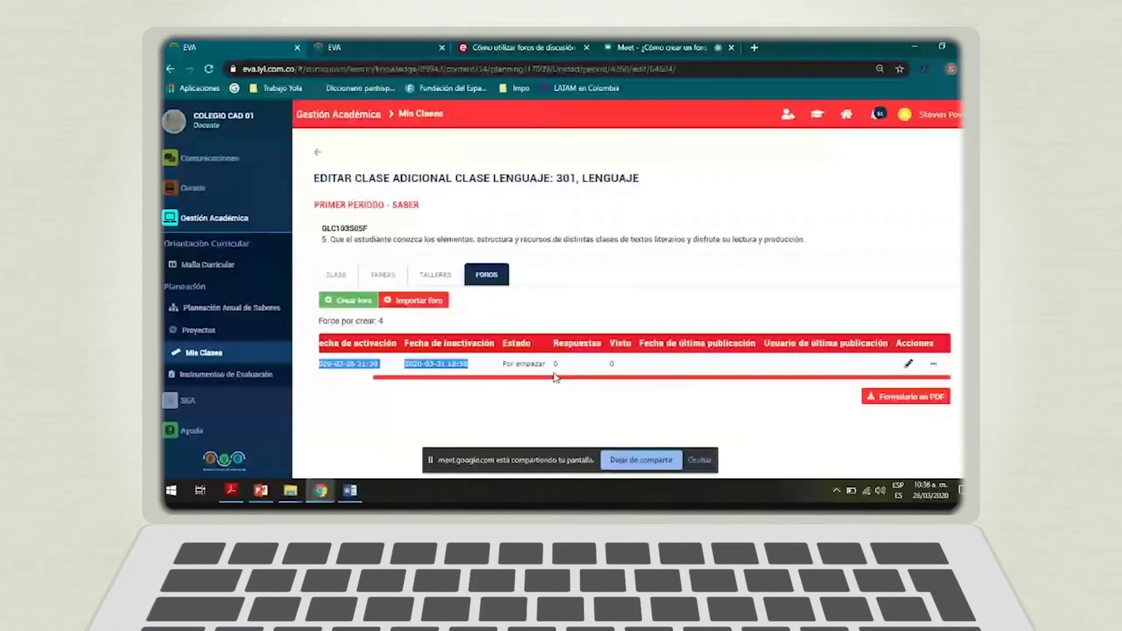
- Start sharing the Foro general activity with course 301, choosing Clase lenguaje as the class for the copy
left_click(933, 365)
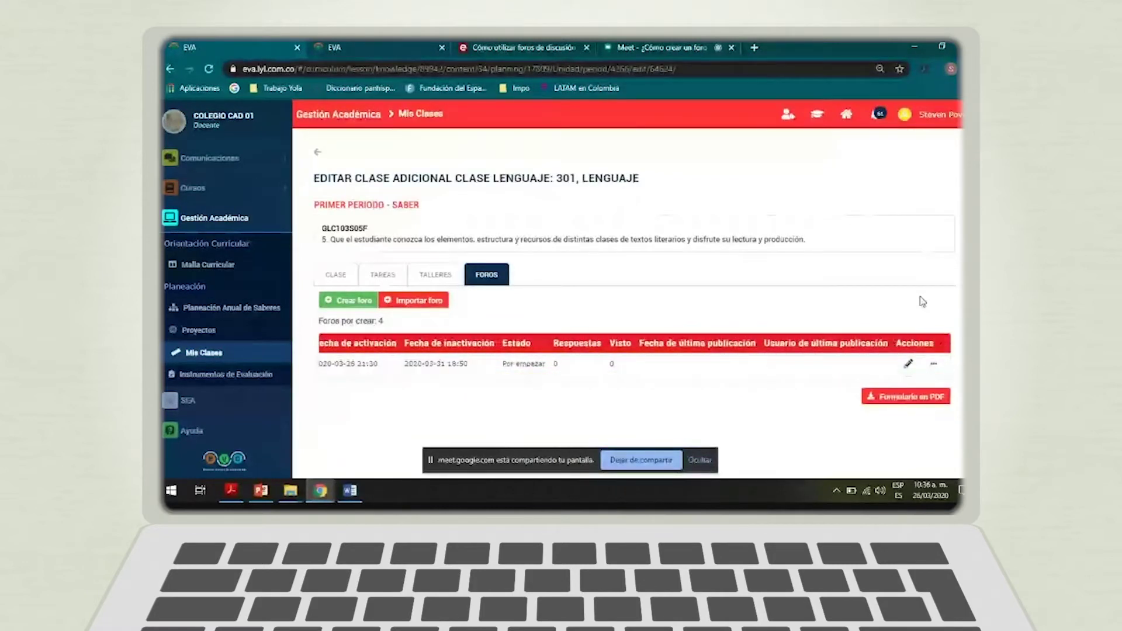
left_click(934, 366)
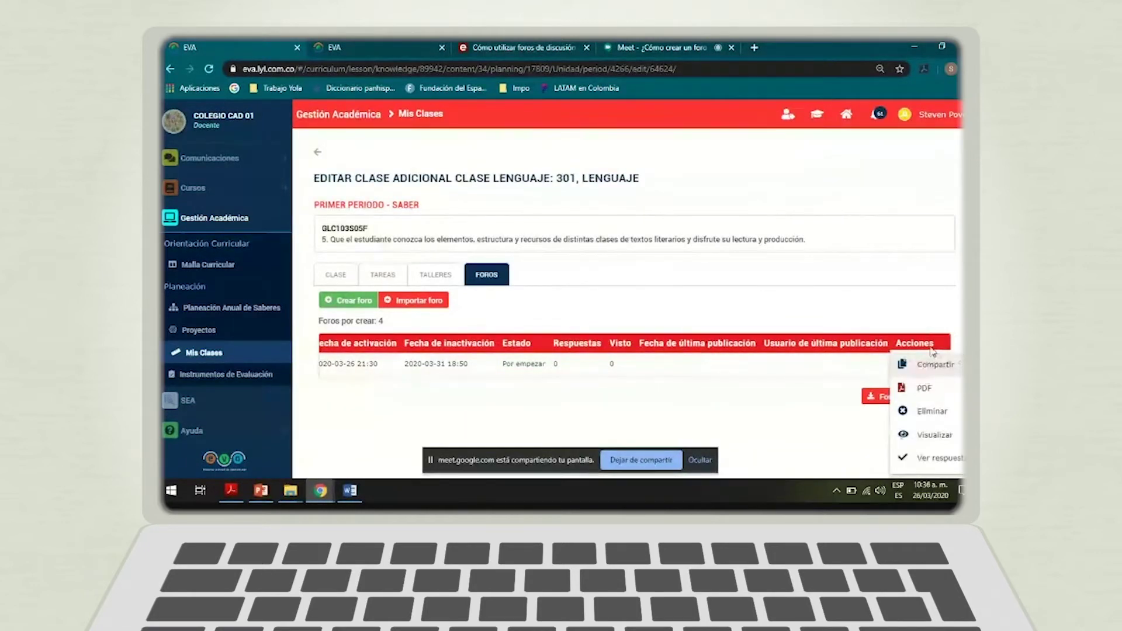
left_click(933, 365)
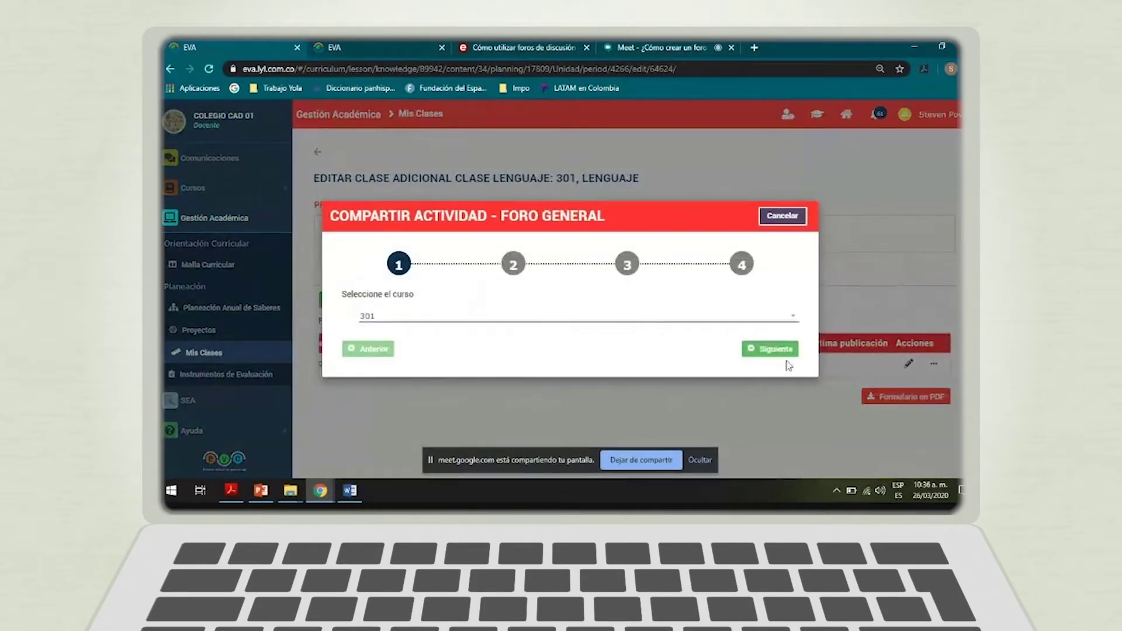
left_click(775, 350)
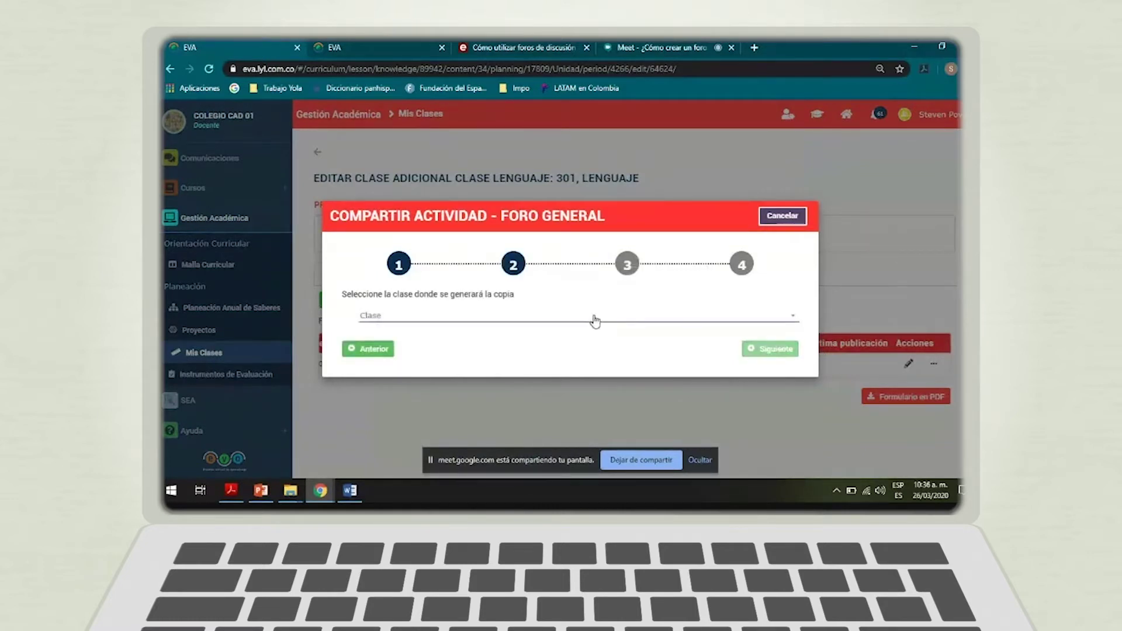
left_click(595, 322)
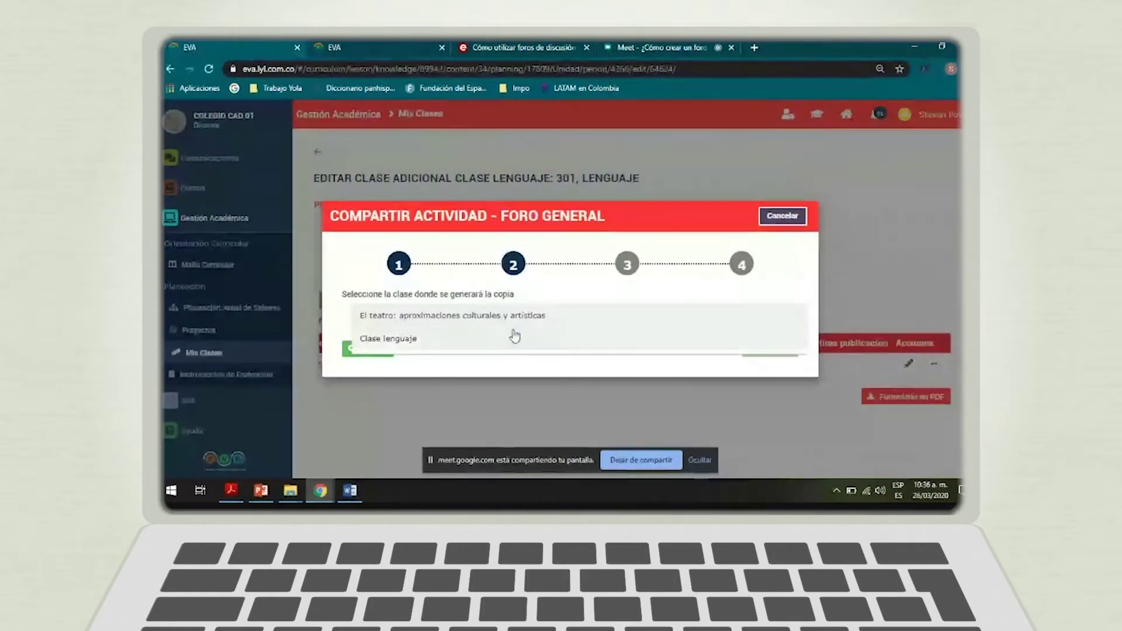
left_click(508, 338)
left_click(764, 350)
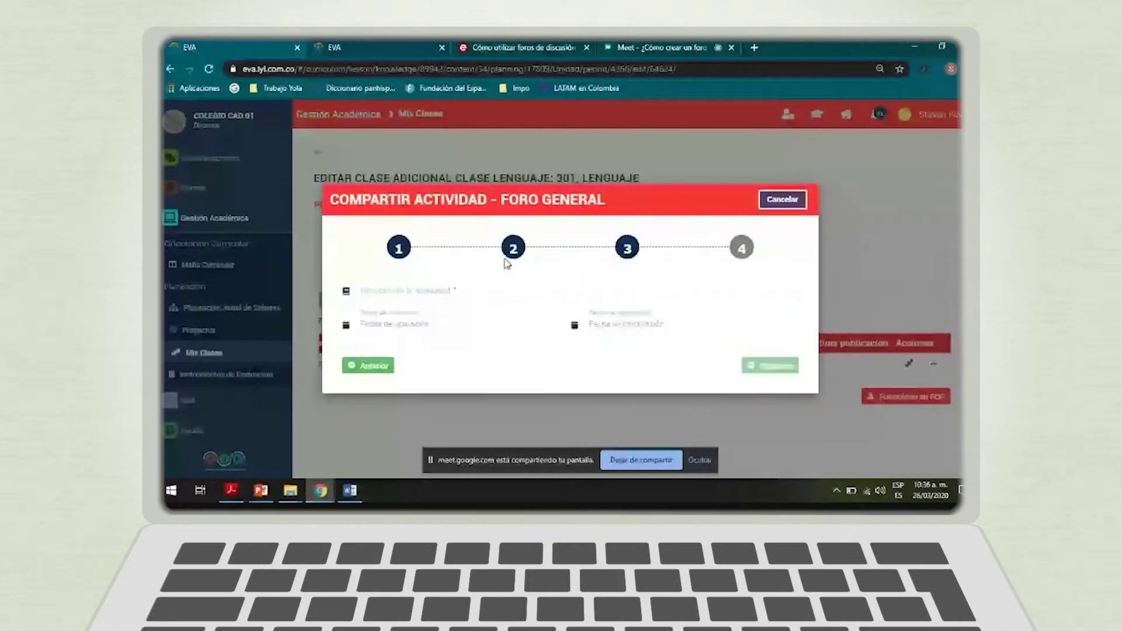
left_click(462, 291)
type("oro")
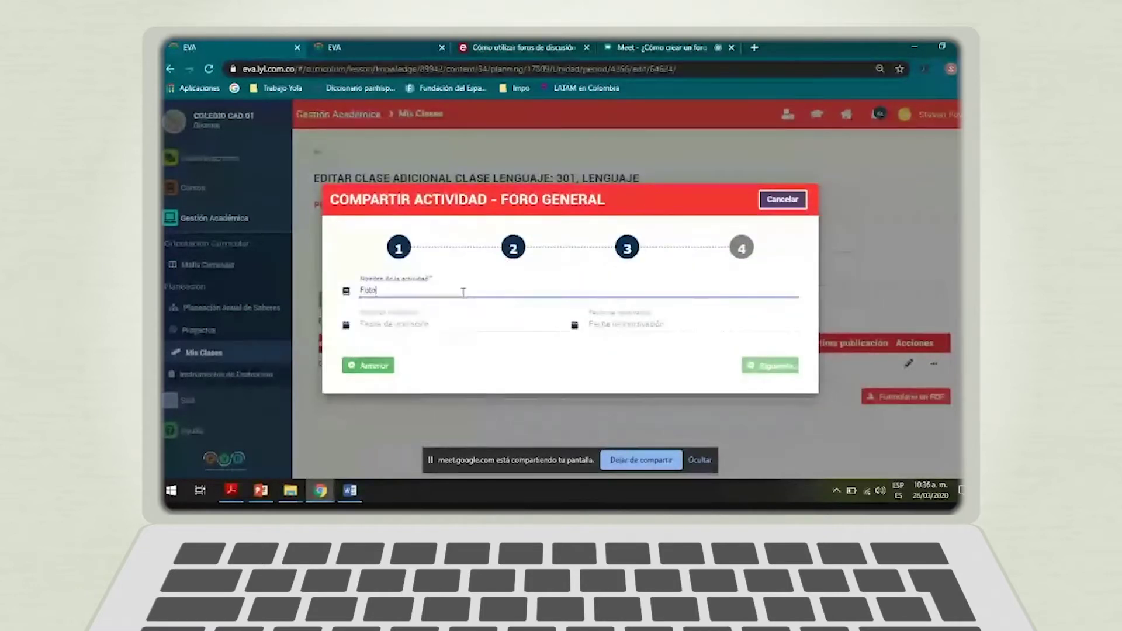
left_click(443, 332)
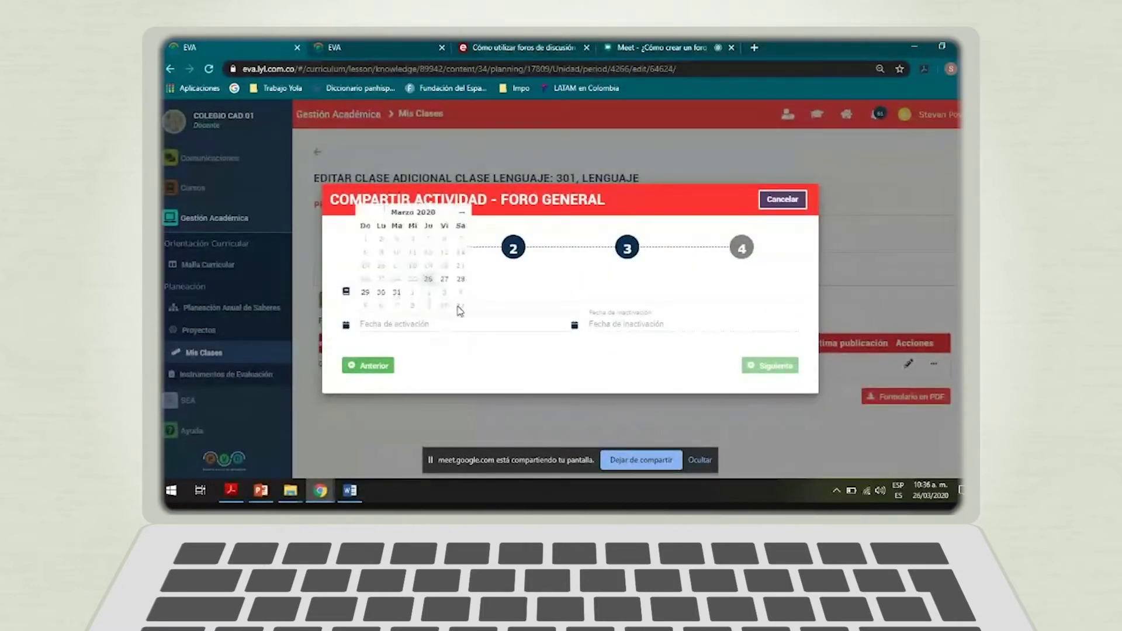
left_click(397, 292)
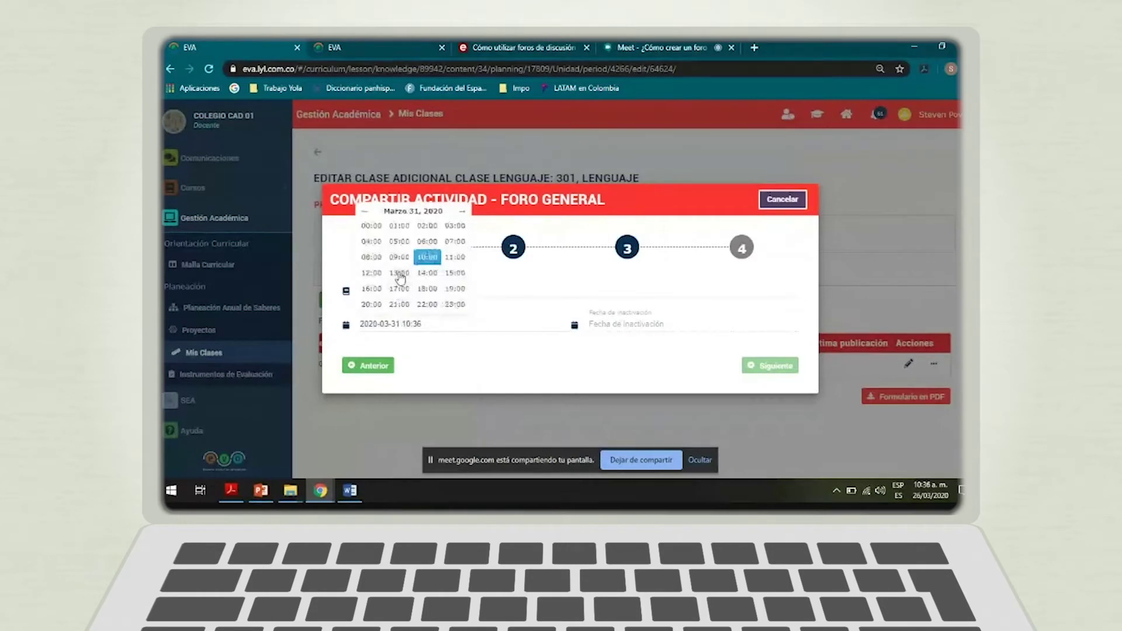
left_click(426, 294)
left_click(627, 325)
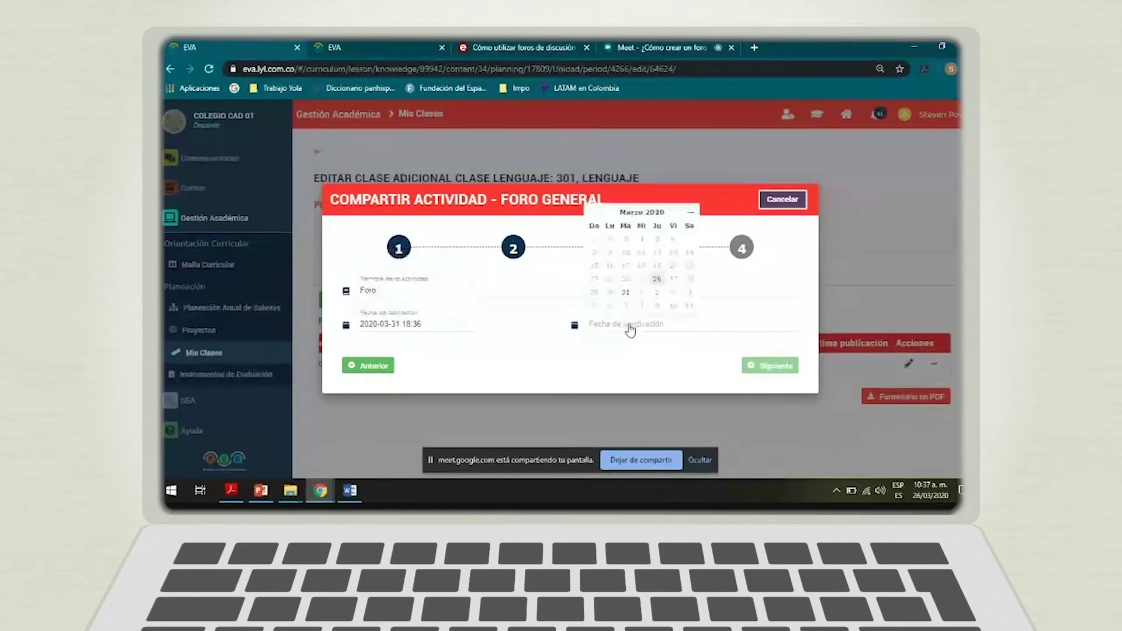
left_click(627, 293)
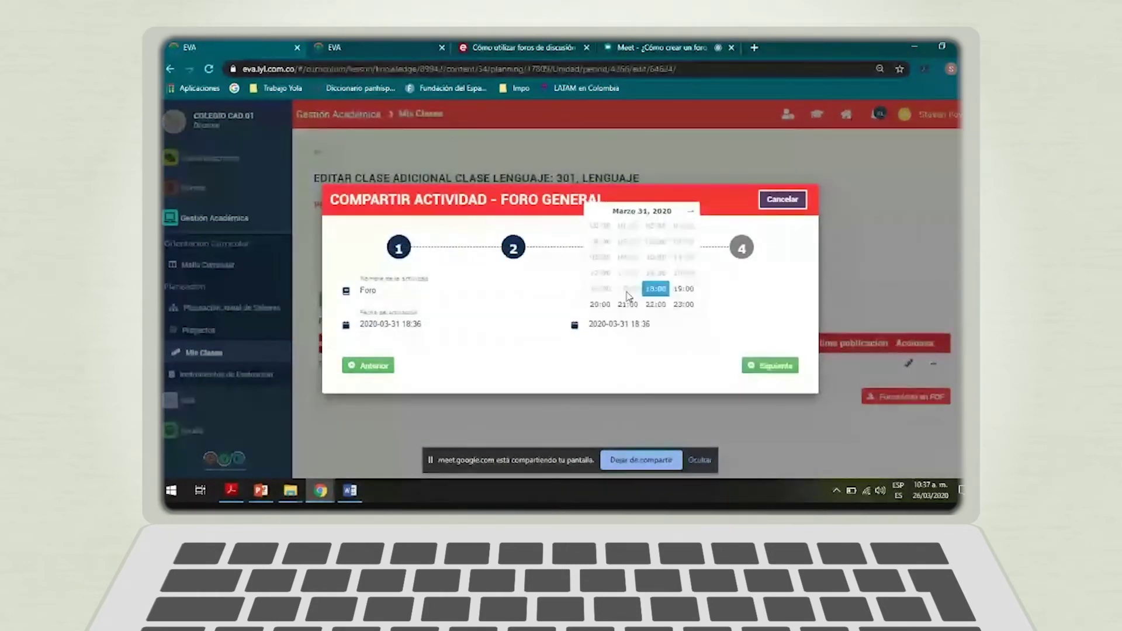
left_click(656, 304)
- Change the forum copy's name to Foro general, go on to the summary and save the copy
left_click(552, 230)
left_click(462, 288)
type("Foro general")
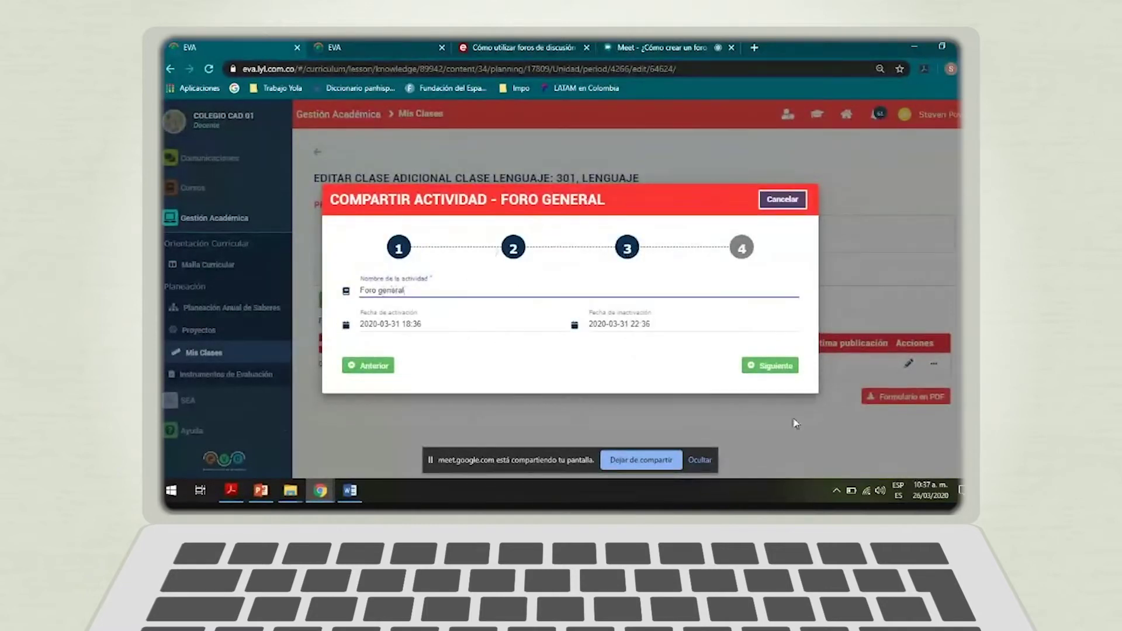
left_click(776, 372)
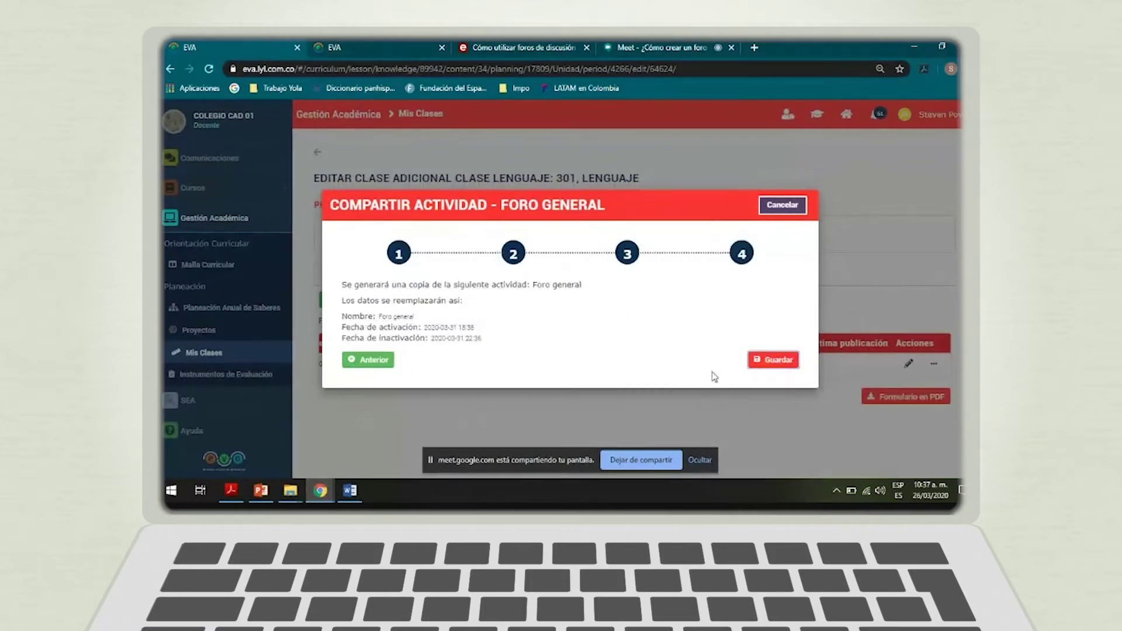
left_click(772, 362)
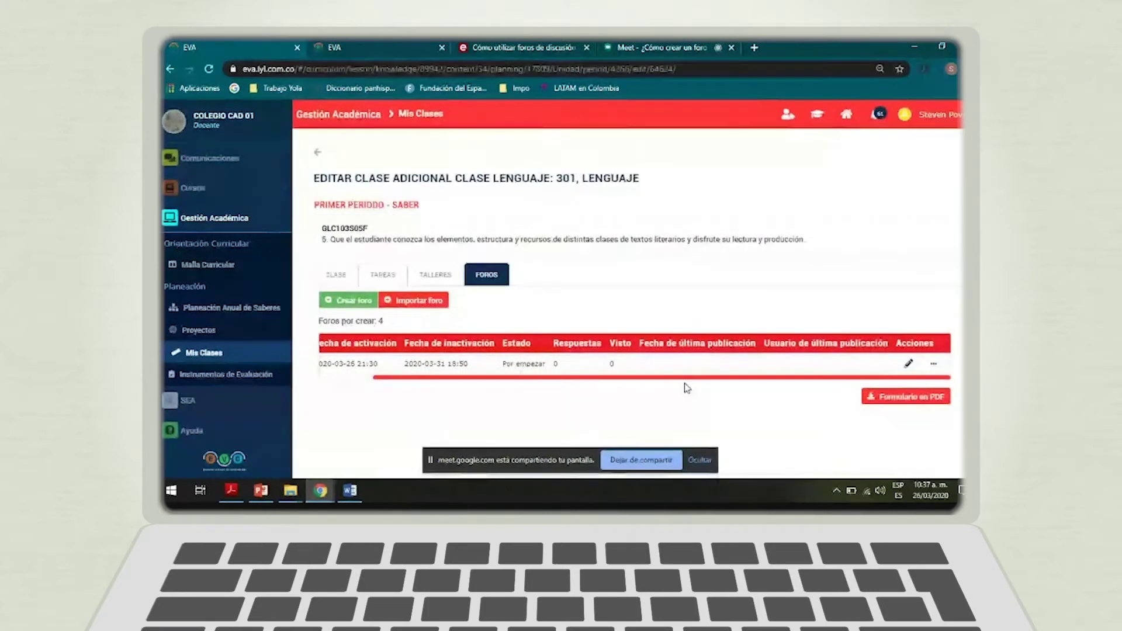
- Check the class's Foros section once more and return to the Mis Clases list
left_click(318, 152)
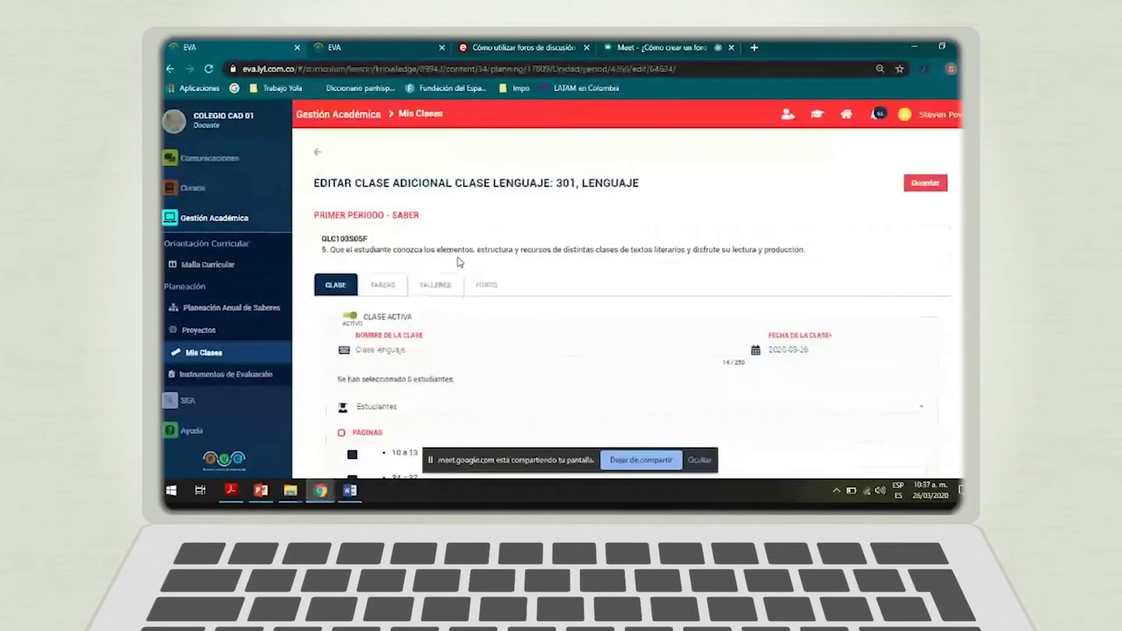
left_click(488, 285)
left_click(347, 277)
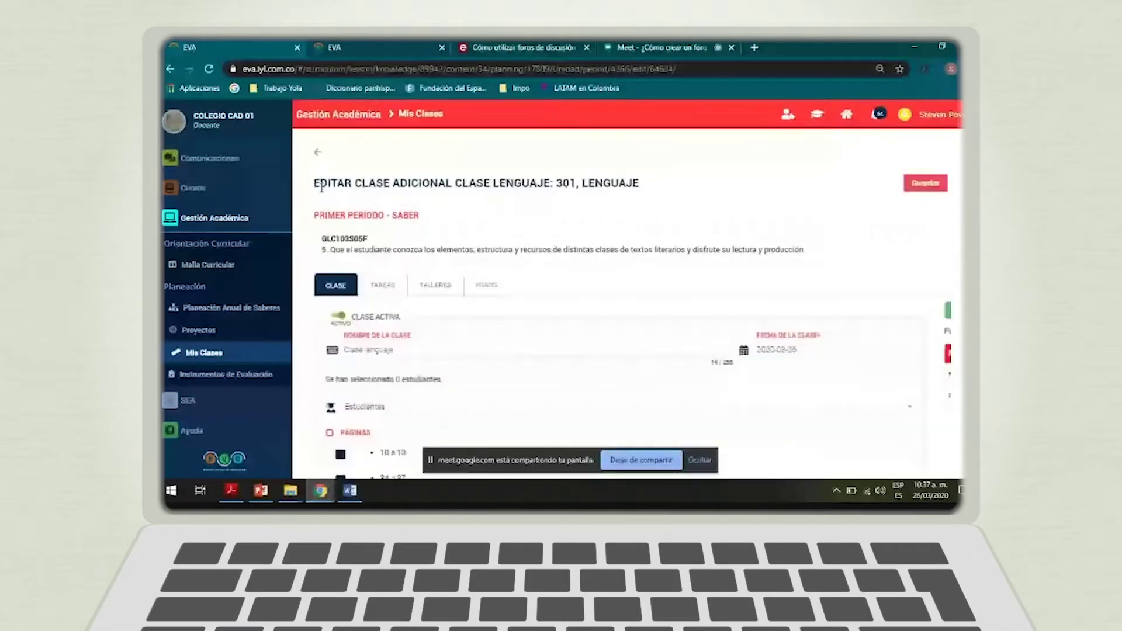
left_click(318, 152)
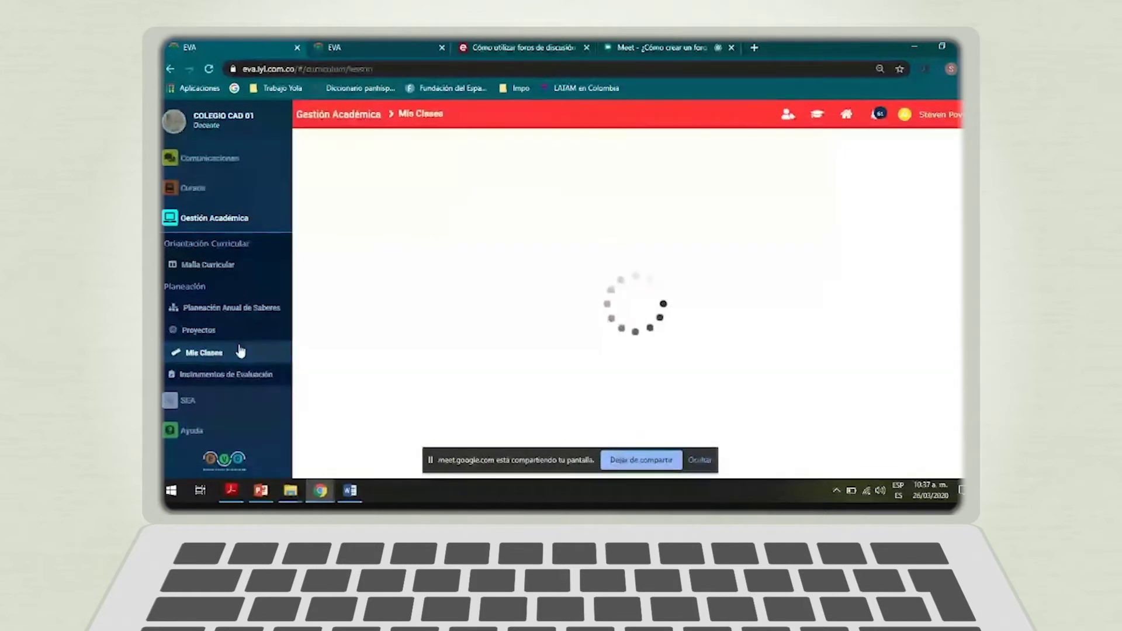
left_click(286, 353)
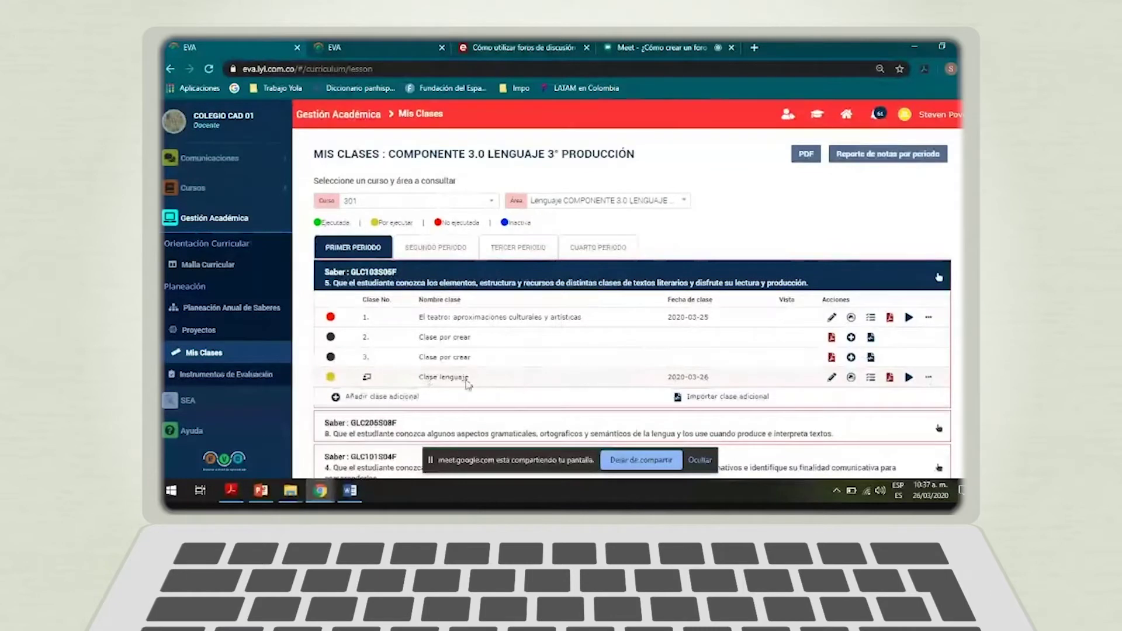
- Start sharing the Clase lenguaje class, name the copy Clase general 2 and go on to the course selection
triple_click(583, 374)
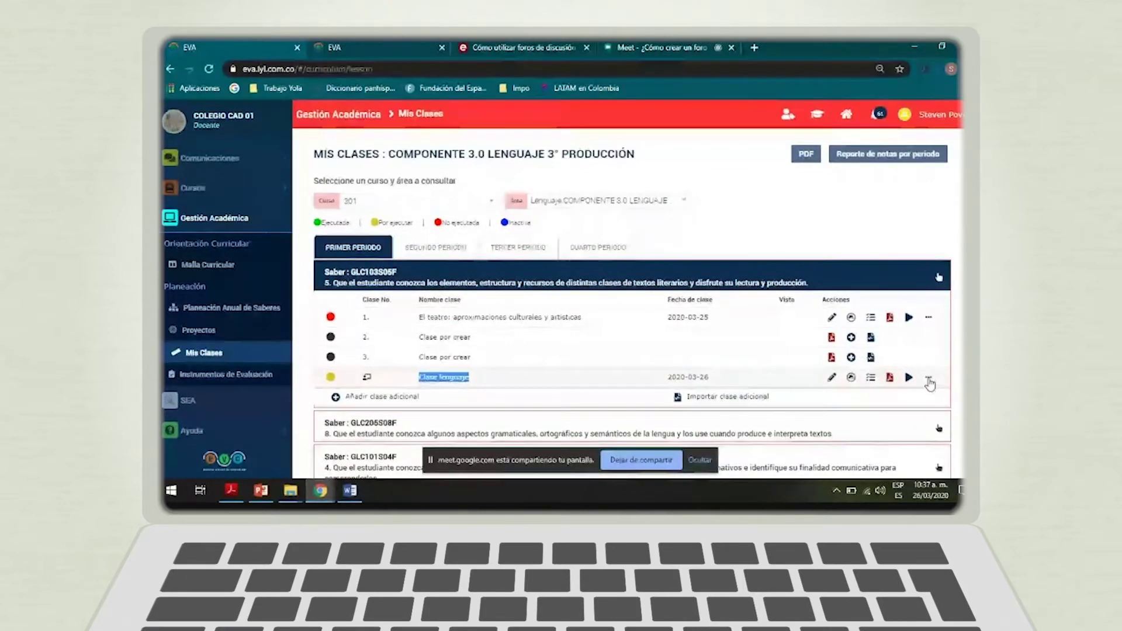
left_click(929, 379)
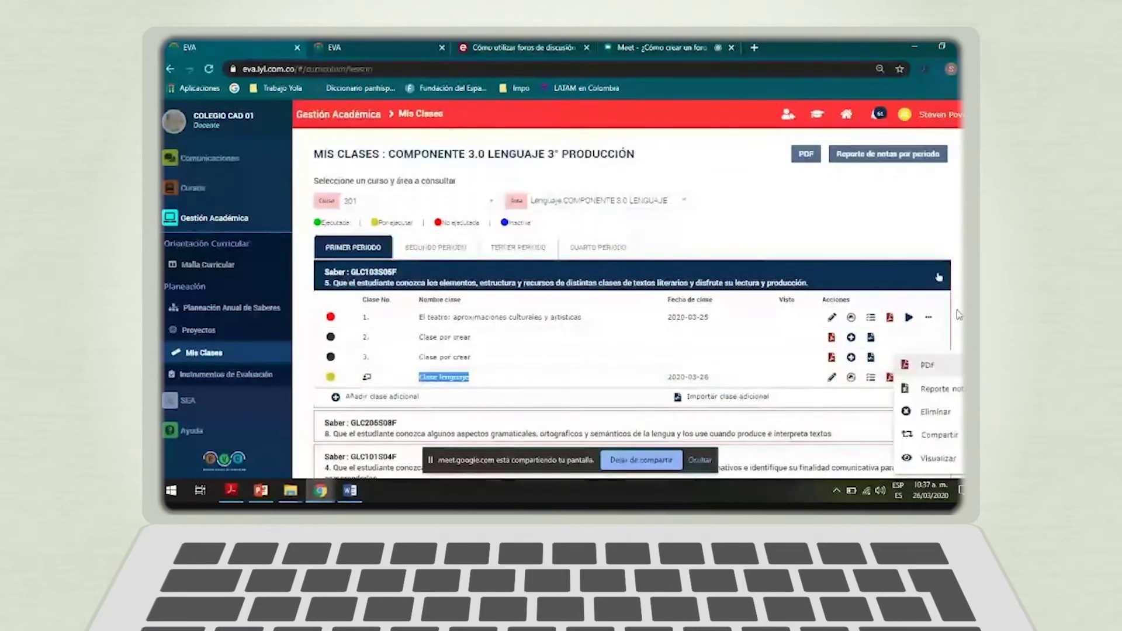
left_click(938, 435)
left_click(480, 304)
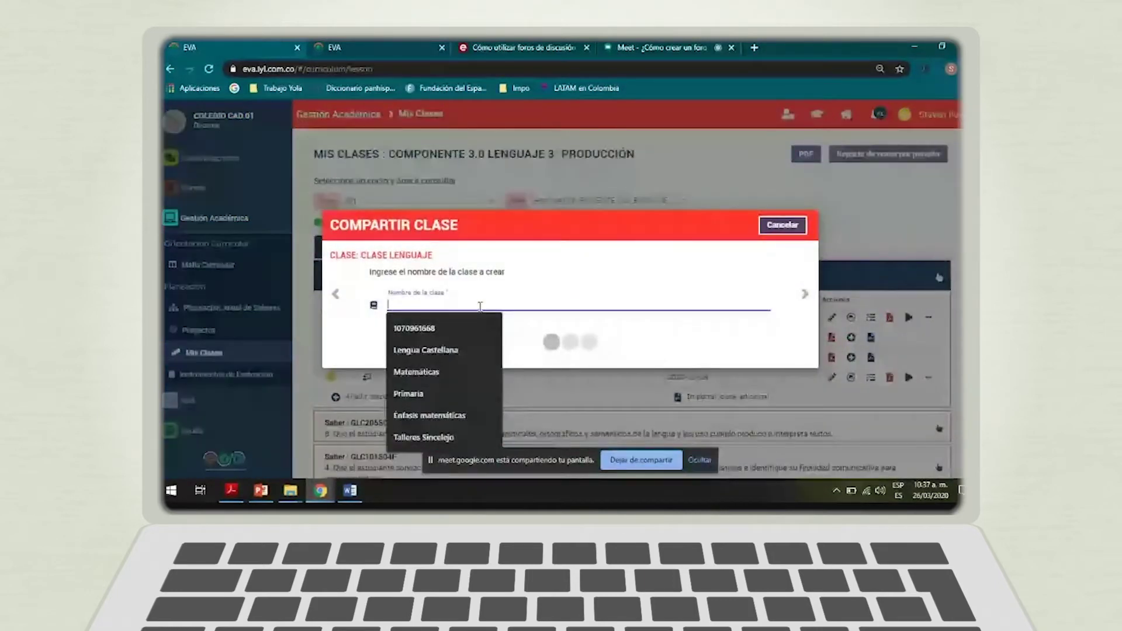
type("Clase general 2")
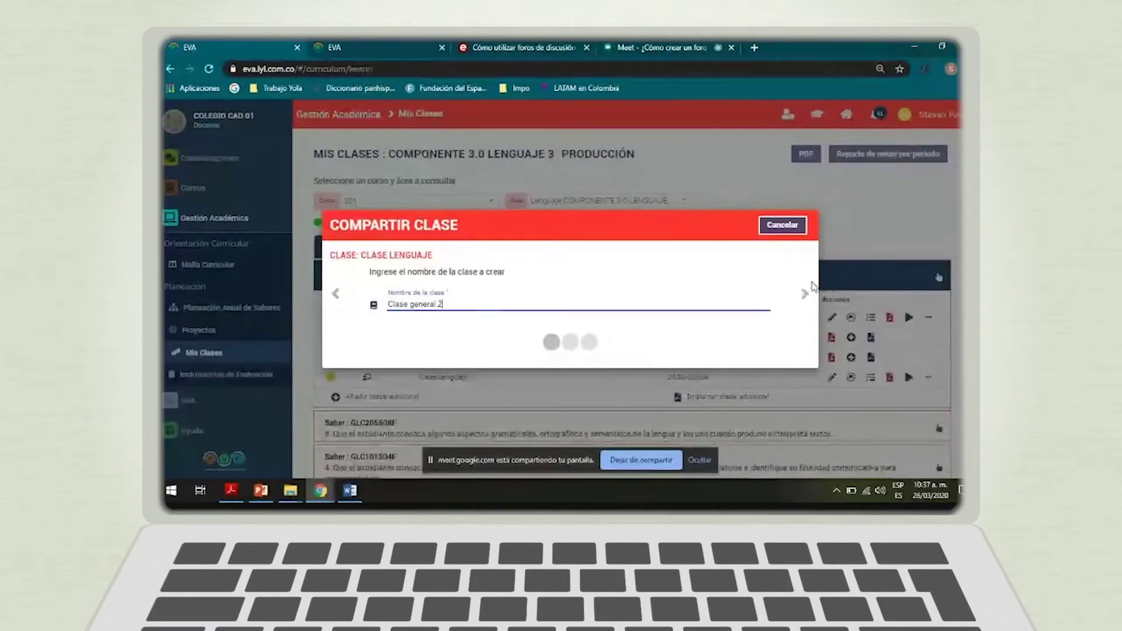
left_click(805, 294)
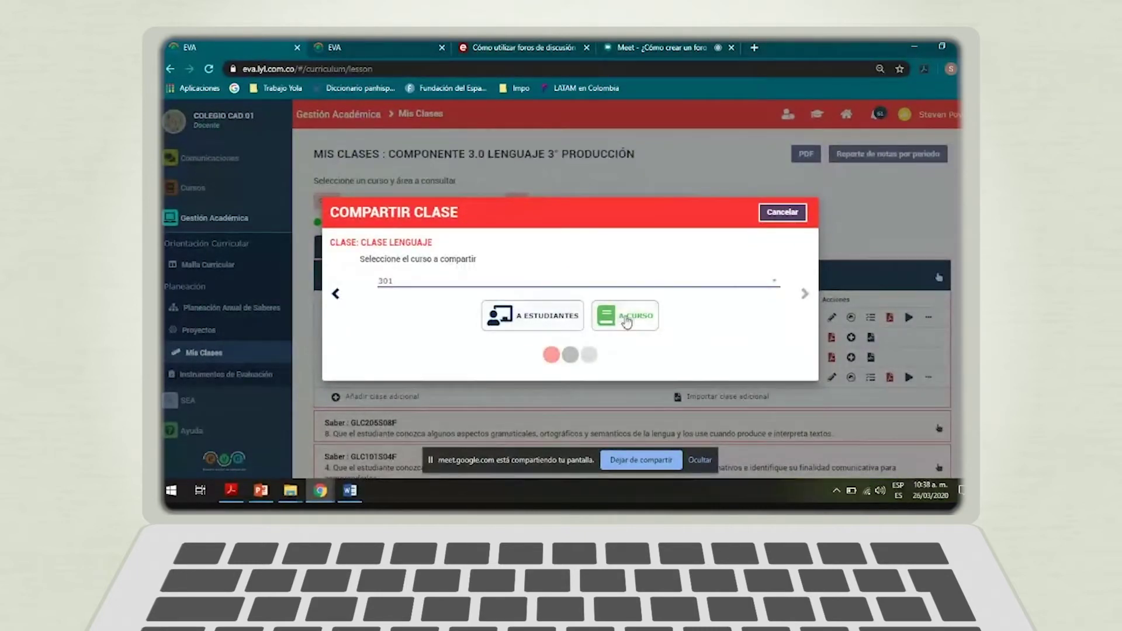
- Share the class copy with a single student of course 301 and set its class date to 2020-03-31
left_click(545, 323)
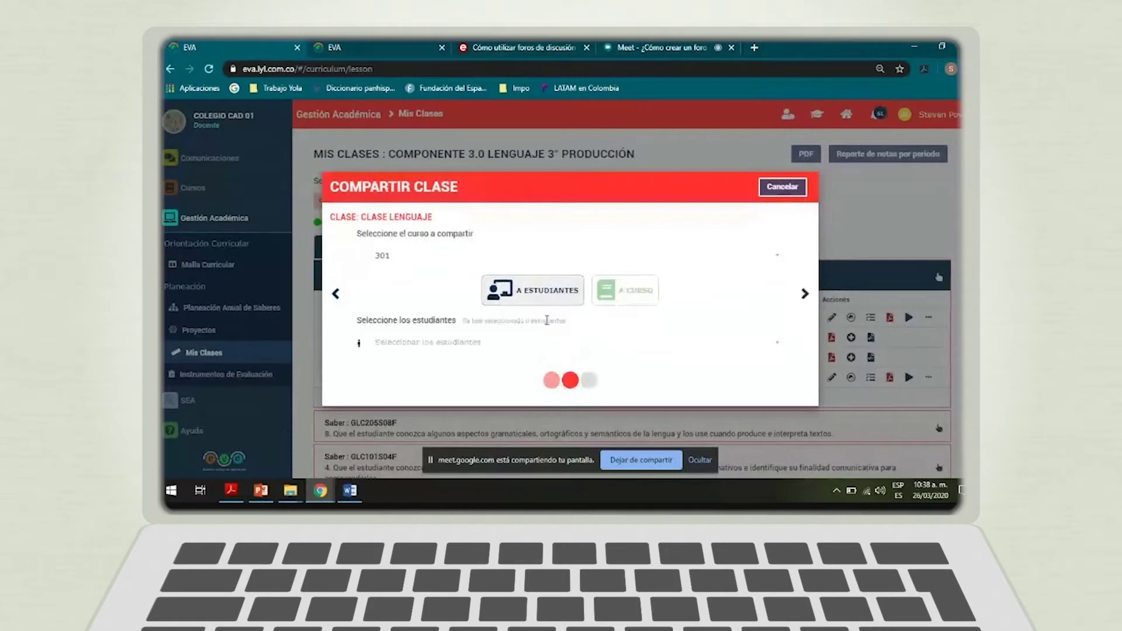
left_click(470, 351)
left_click(473, 389)
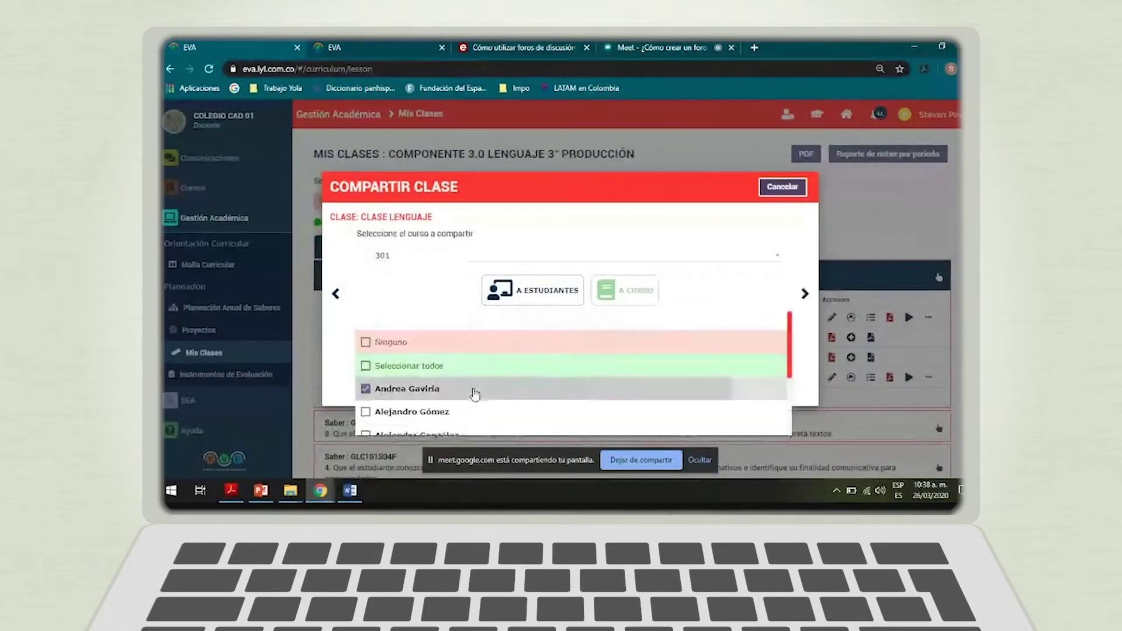
left_click(422, 313)
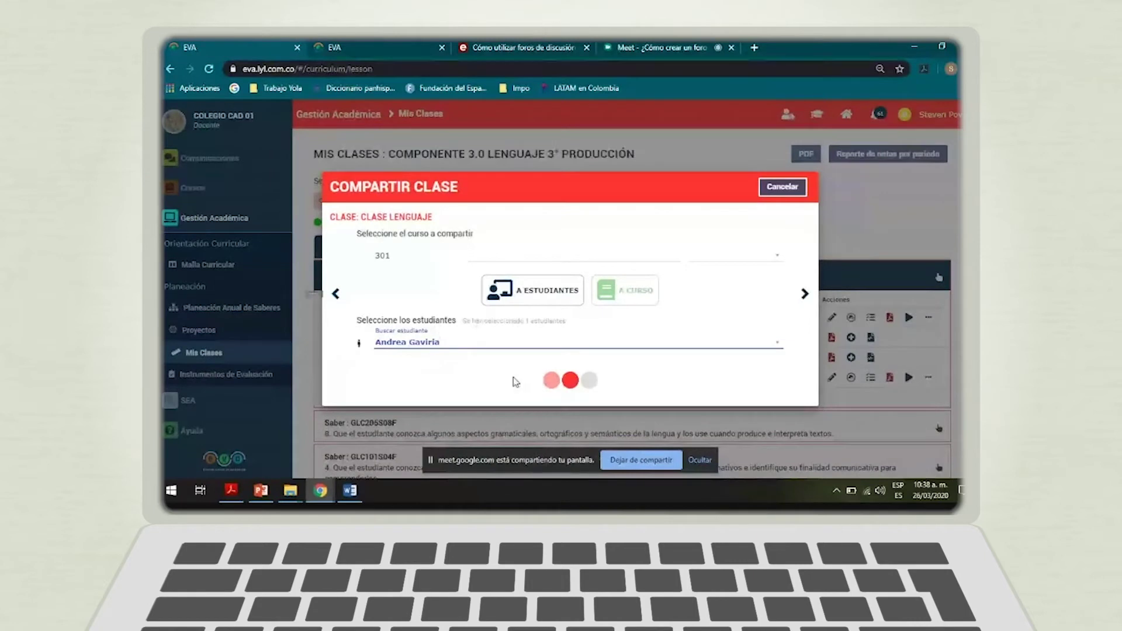
left_click(805, 293)
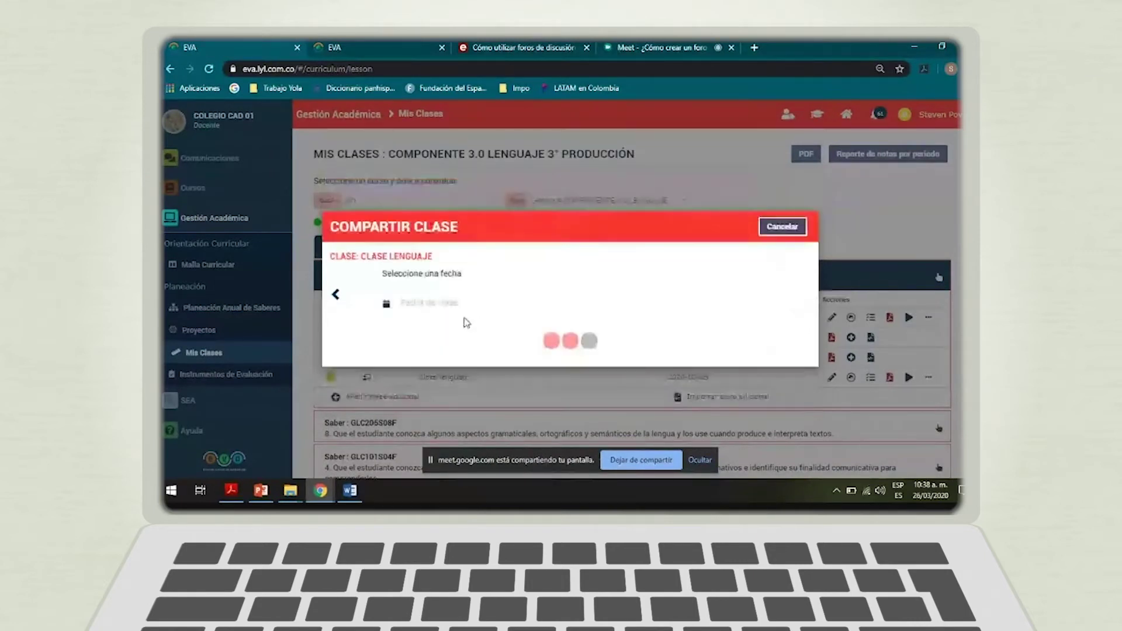
left_click(455, 311)
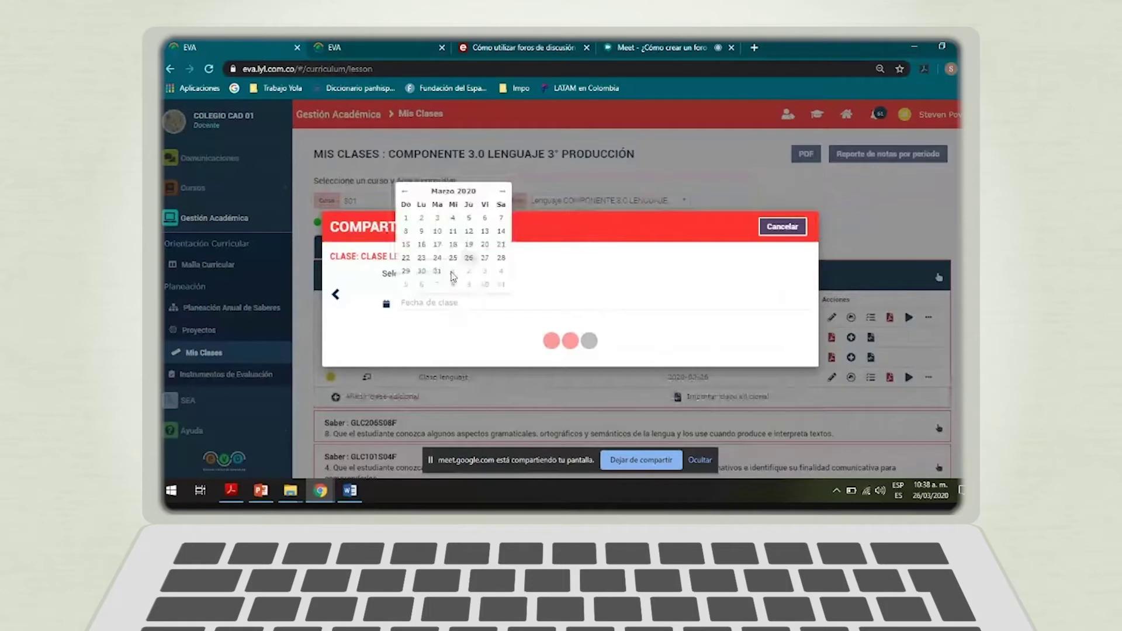
left_click(437, 271)
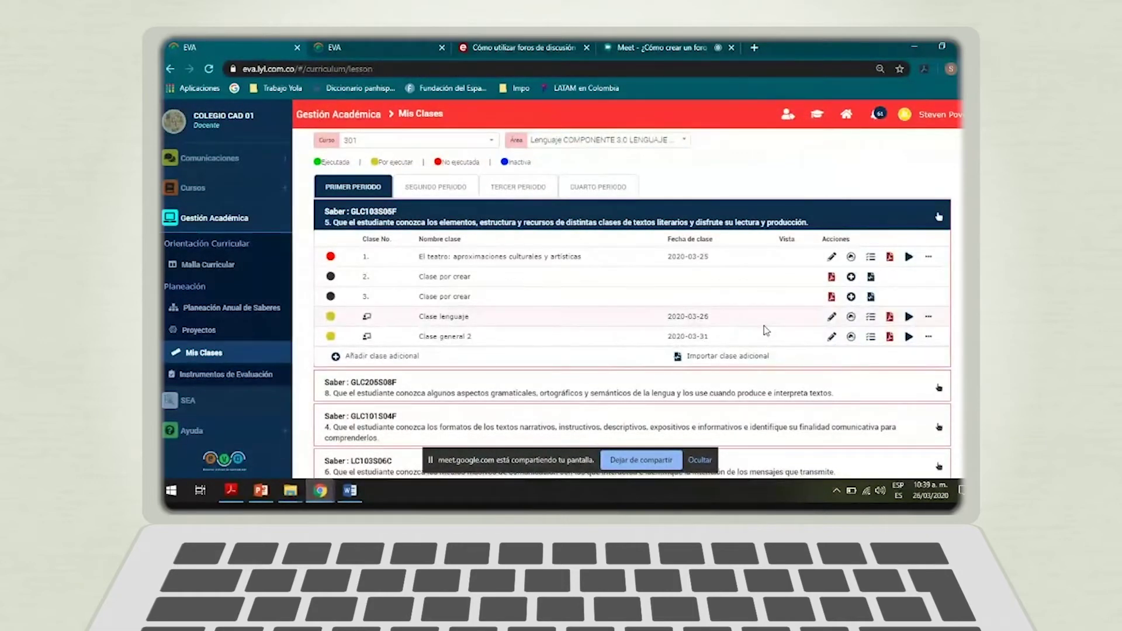
left_click(261, 358)
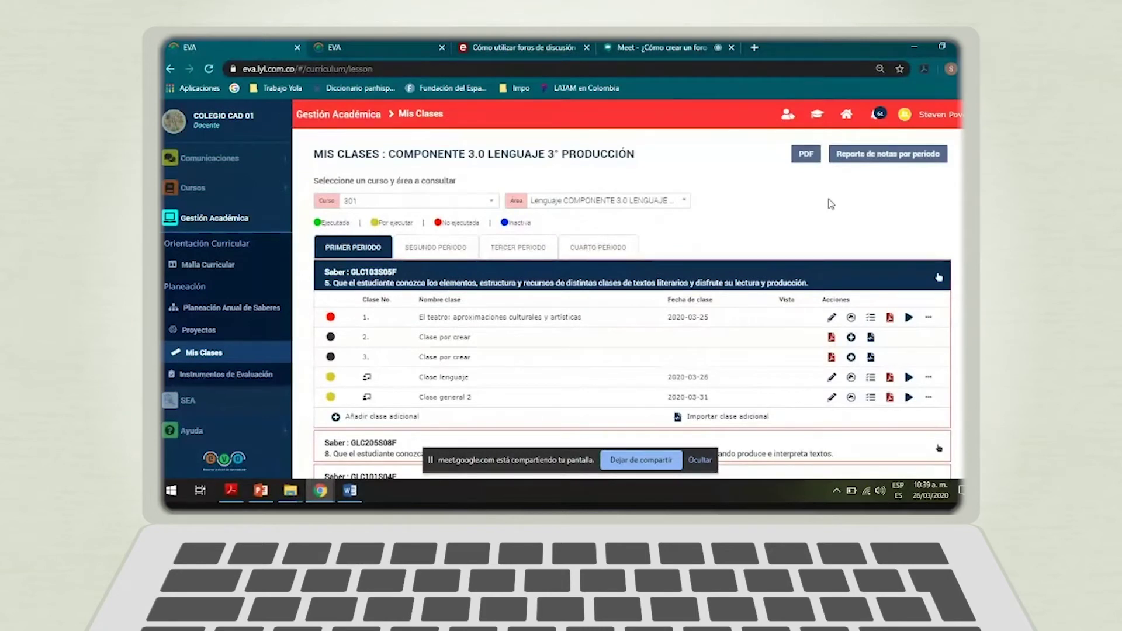
right_click(774, 202)
left_click(731, 245)
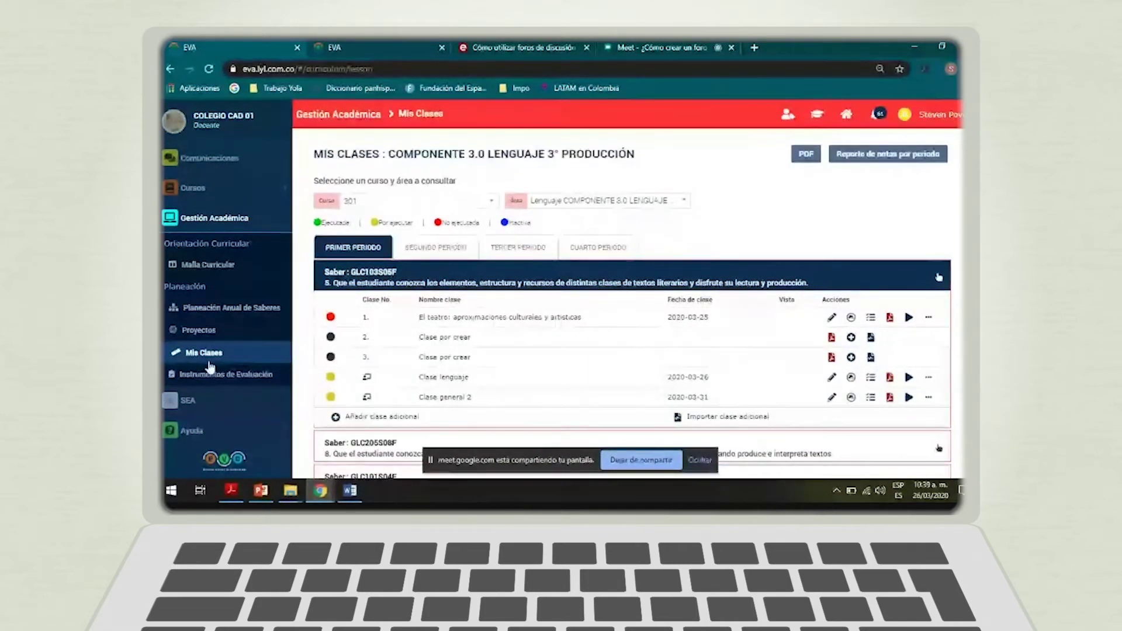
- Open Clase lenguaje for editing and review its class settings, including pages, themes, contents and digital resources
left_click(832, 377)
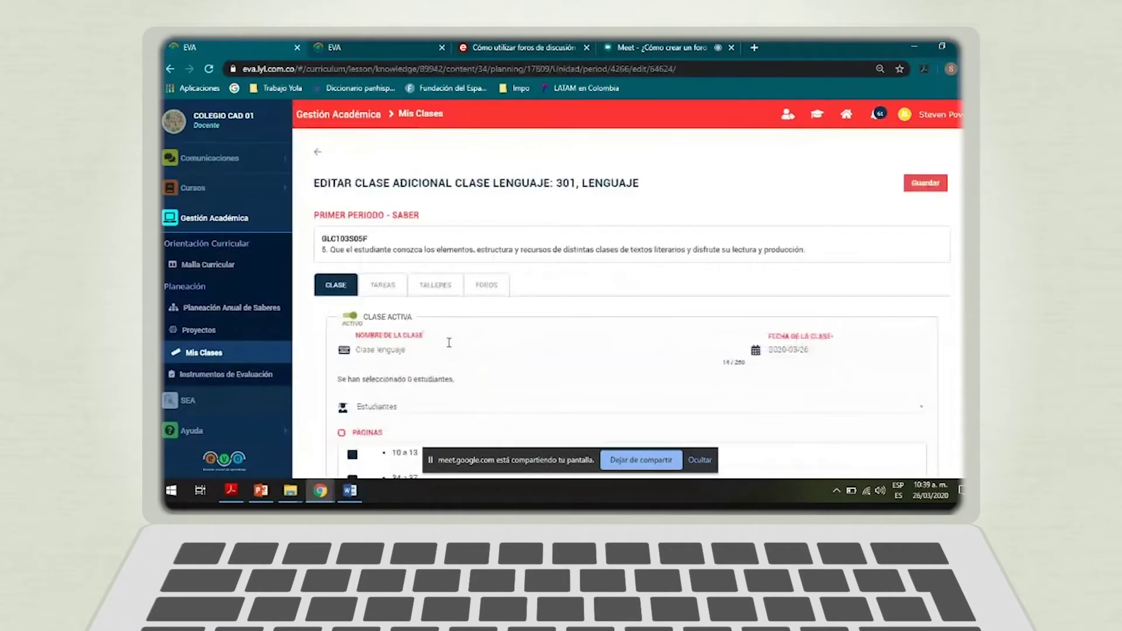
scroll(472, 327, "down", 2)
scroll(472, 318, "down", 2)
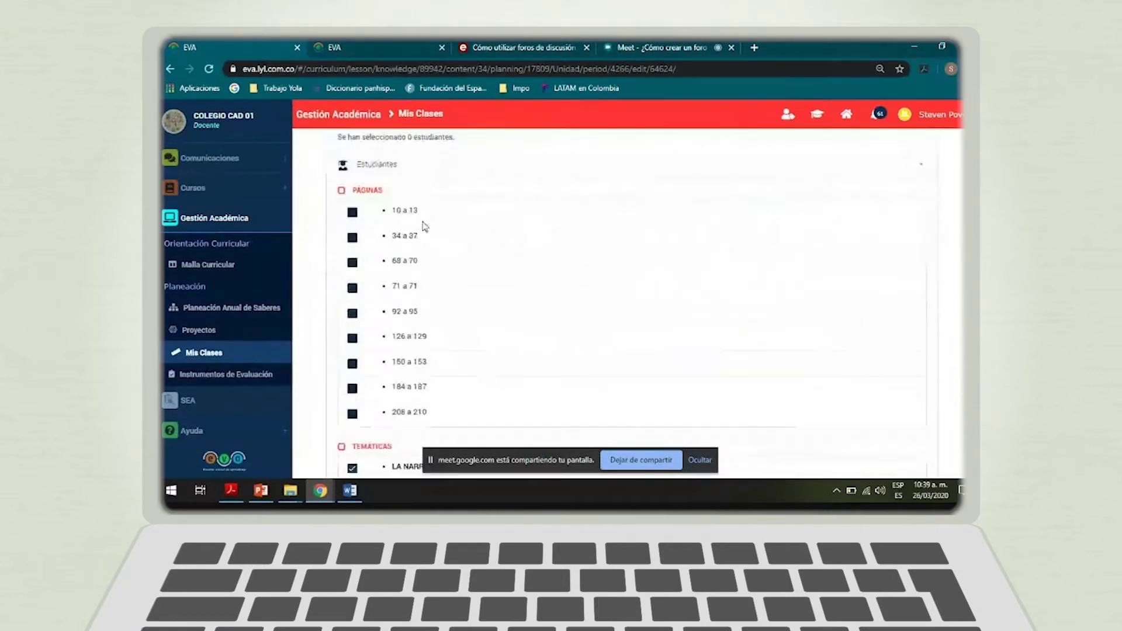
scroll(424, 266, "down", 4)
scroll(421, 365, "down", 5)
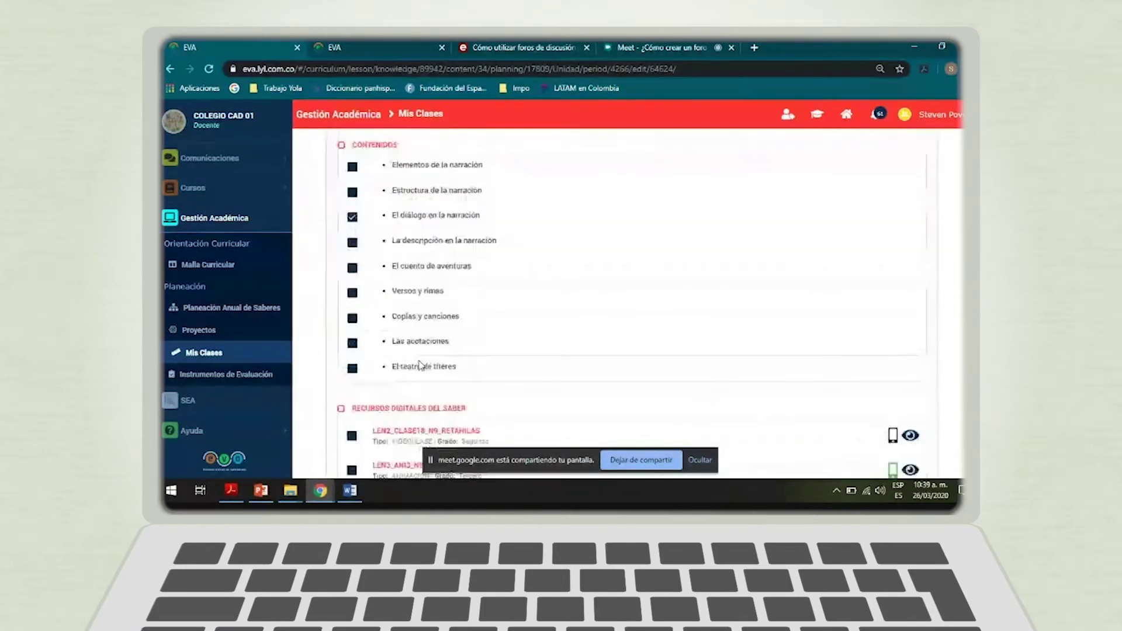
scroll(421, 366, "down", 4)
scroll(421, 366, "down", 5)
scroll(419, 366, "down", 3)
scroll(421, 368, "down", 12)
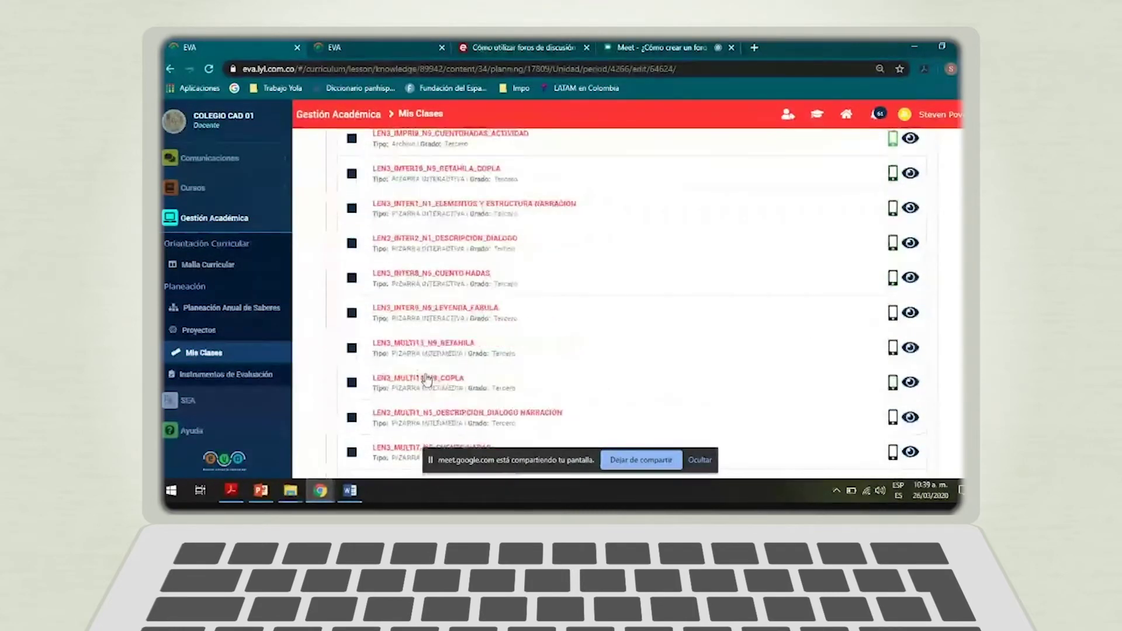
scroll(429, 377, "up", 5)
scroll(431, 376, "up", 10)
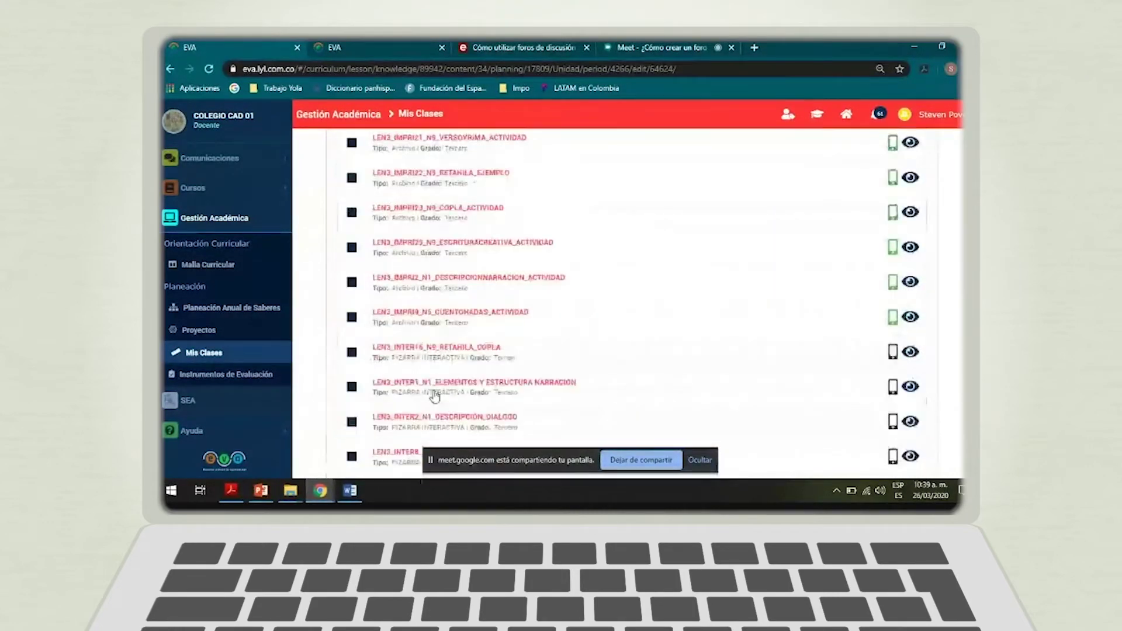
scroll(433, 399, "up", 15)
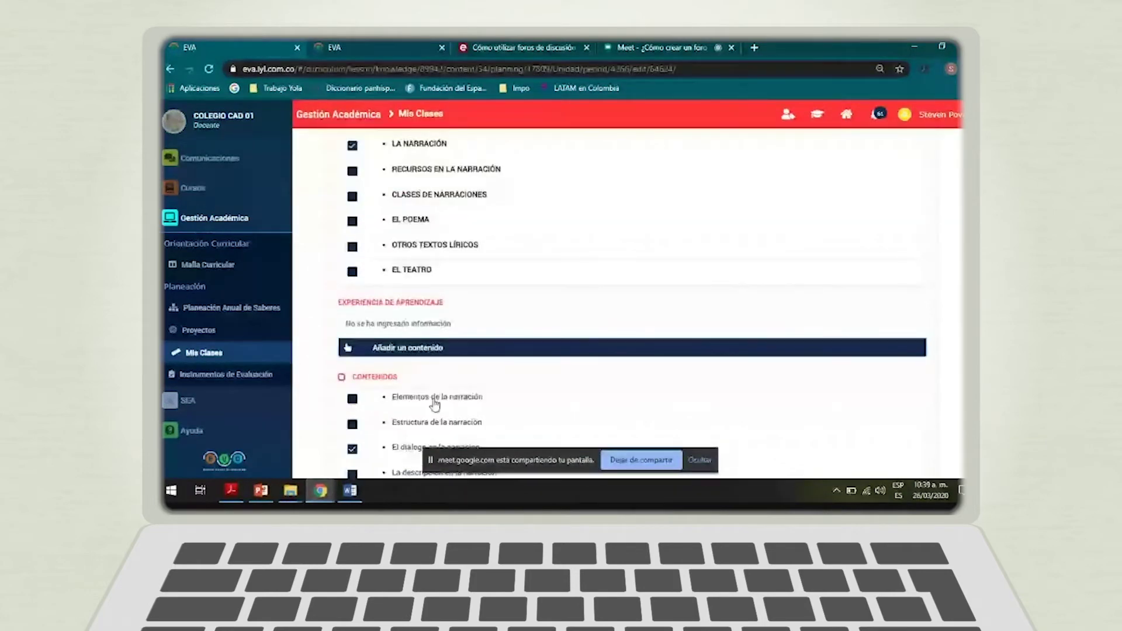
scroll(411, 234, "down", 5)
scroll(411, 234, "down", 4)
scroll(407, 291, "up", 8)
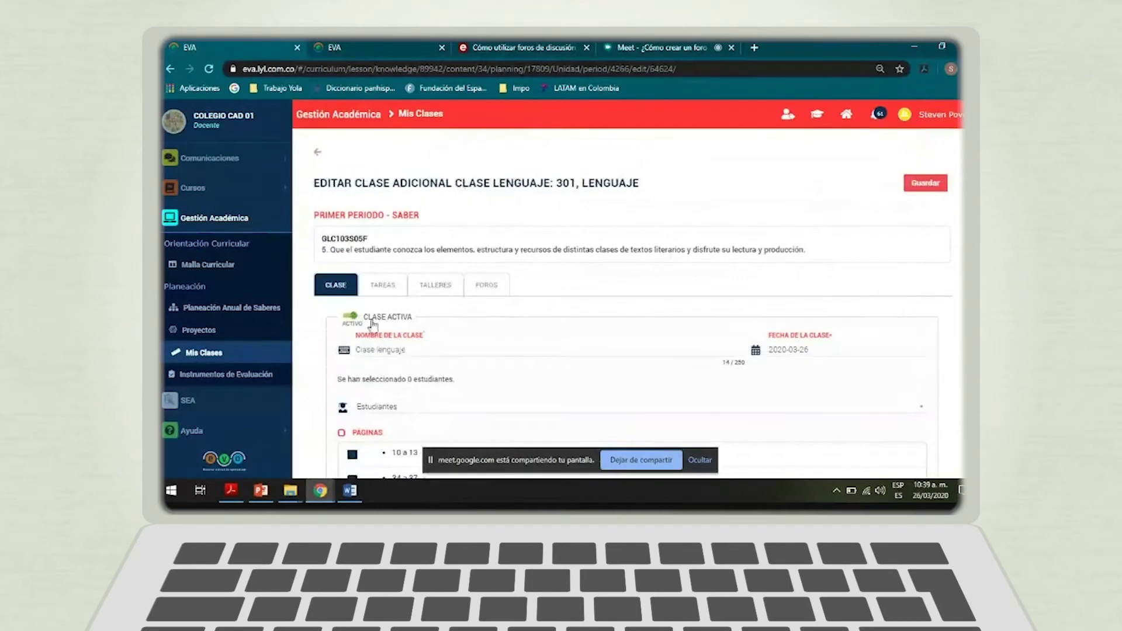
- Check the Tareas, Talleres and Foros sections of Clase lenguaje, viewing the forum table through to its actions
left_click(383, 285)
left_click(444, 279)
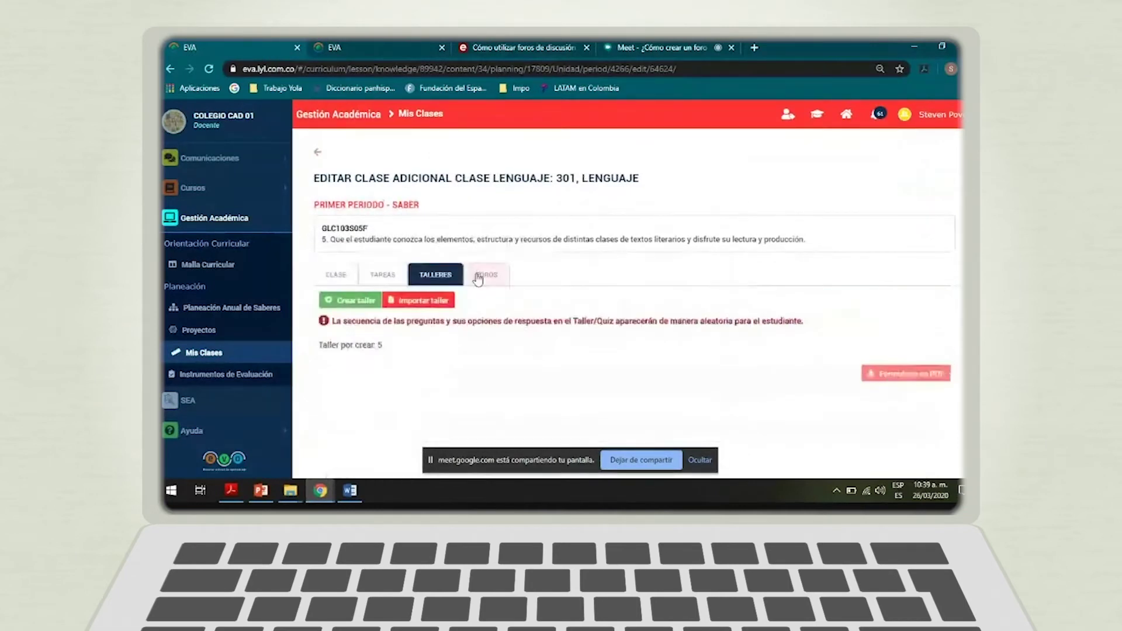
left_click(491, 276)
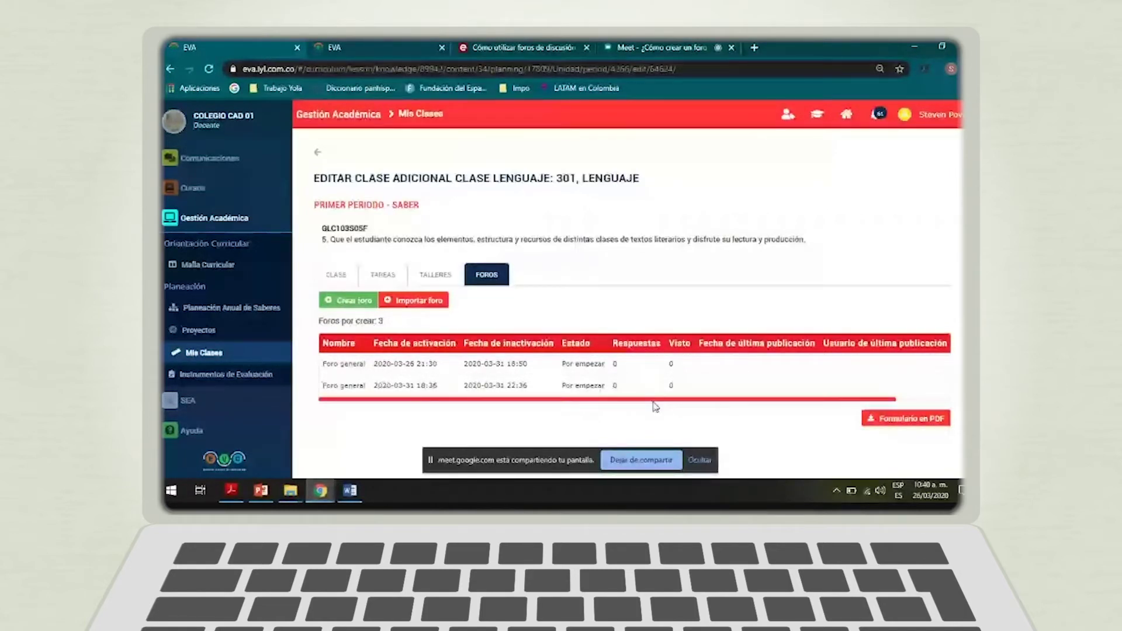
left_click_drag(656, 407, 681, 339)
left_click(681, 339)
left_click_drag(543, 399, 721, 402)
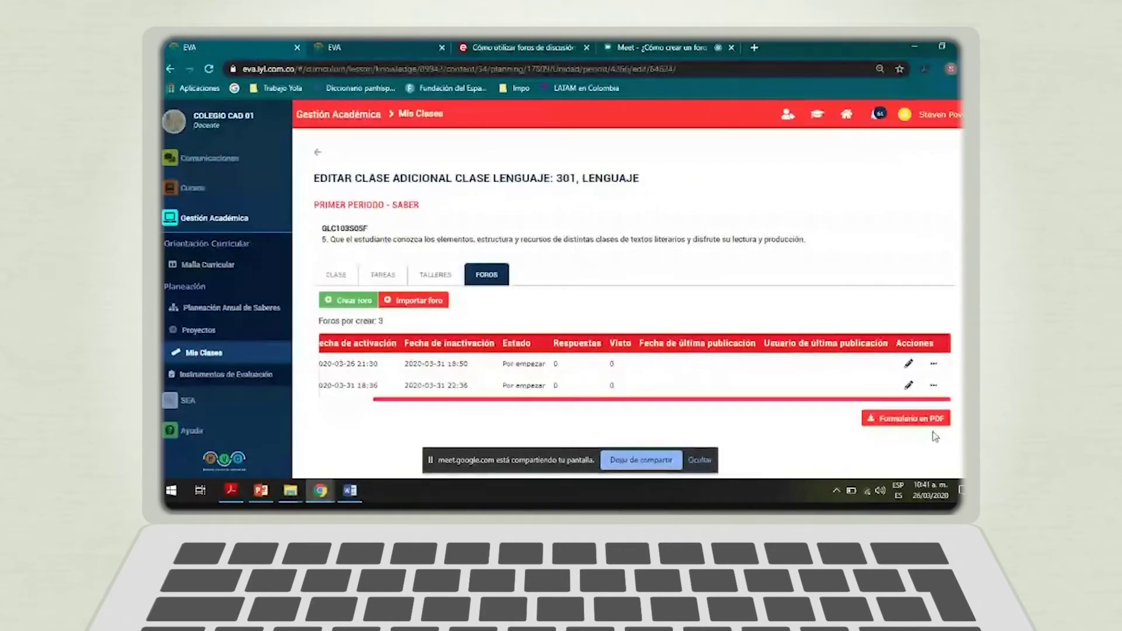
- Open the first Foro general for editing and review its topic, dates, description, participation rules and attached files
left_click(768, 357)
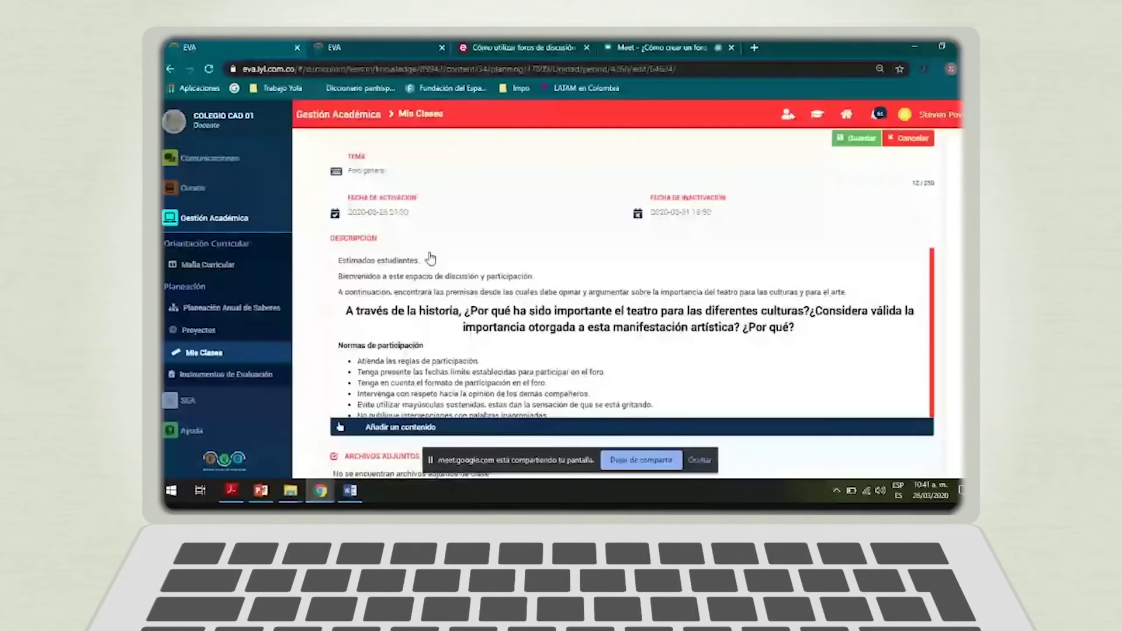
scroll(667, 351, "down", 1)
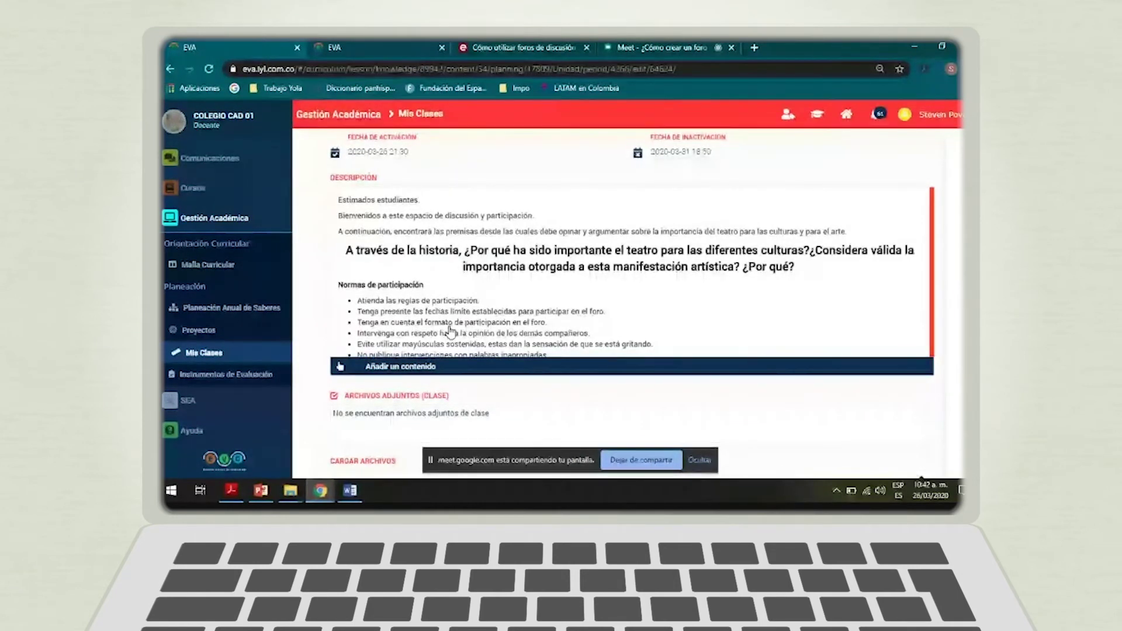
scroll(535, 292, "up", 1)
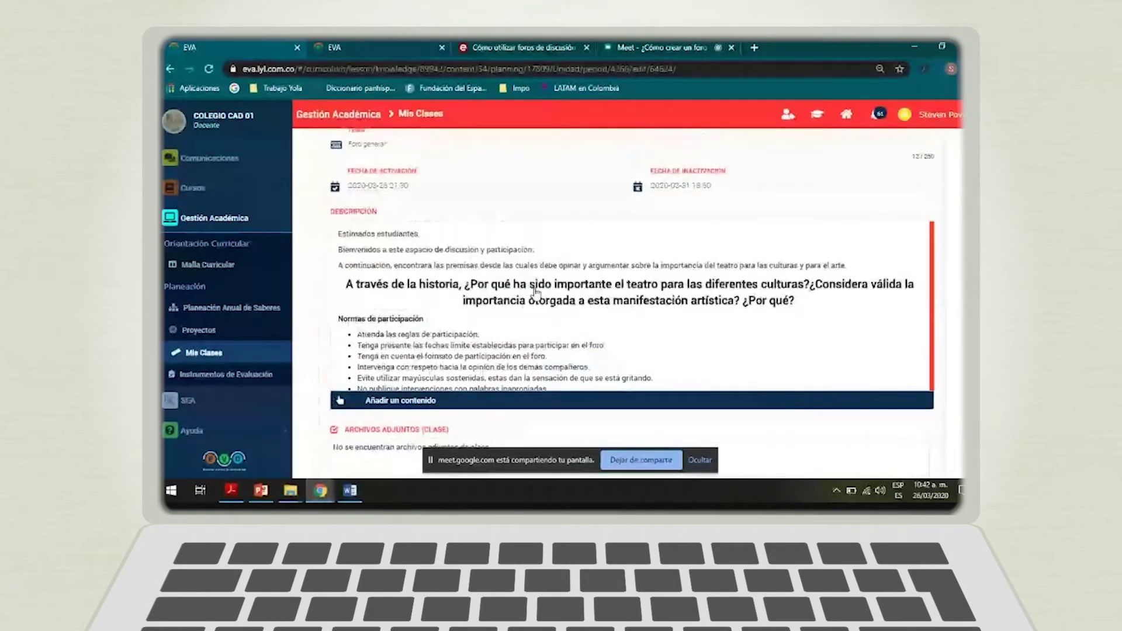
scroll(535, 292, "up", 1)
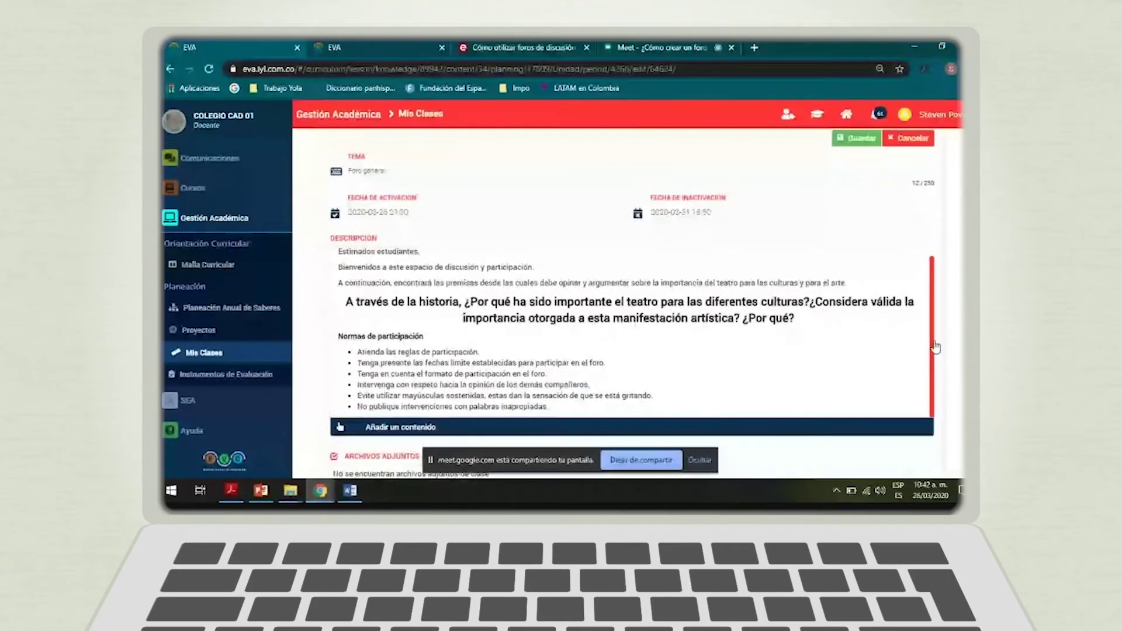
scroll(935, 347, "down", 2)
scroll(942, 327, "up", 2)
scroll(942, 328, "down", 2)
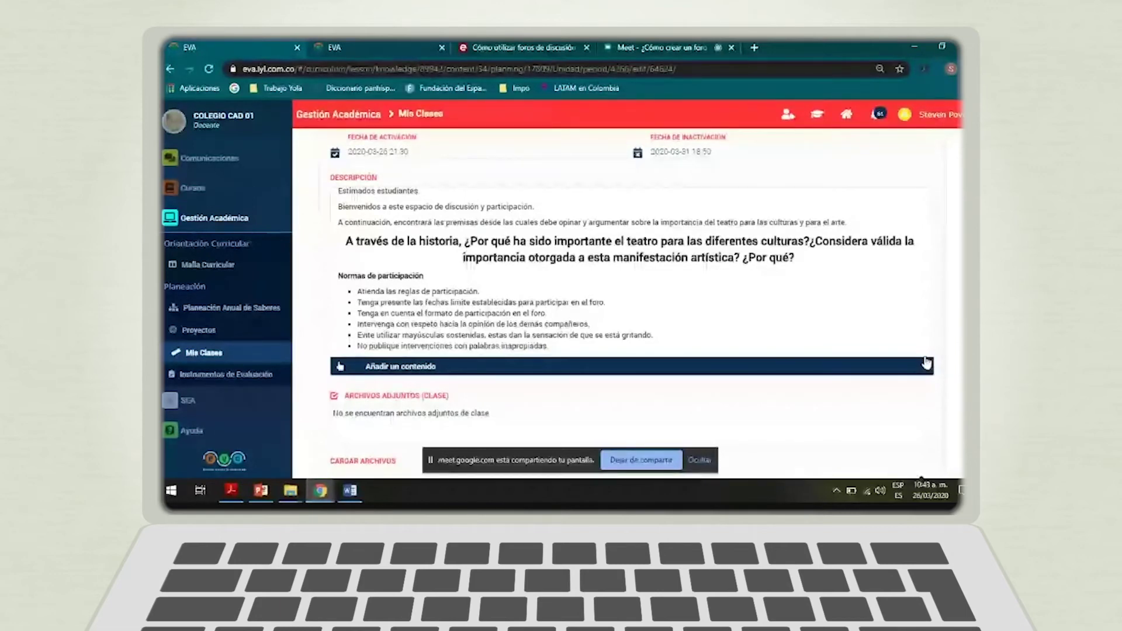
scroll(946, 384, "down", 2)
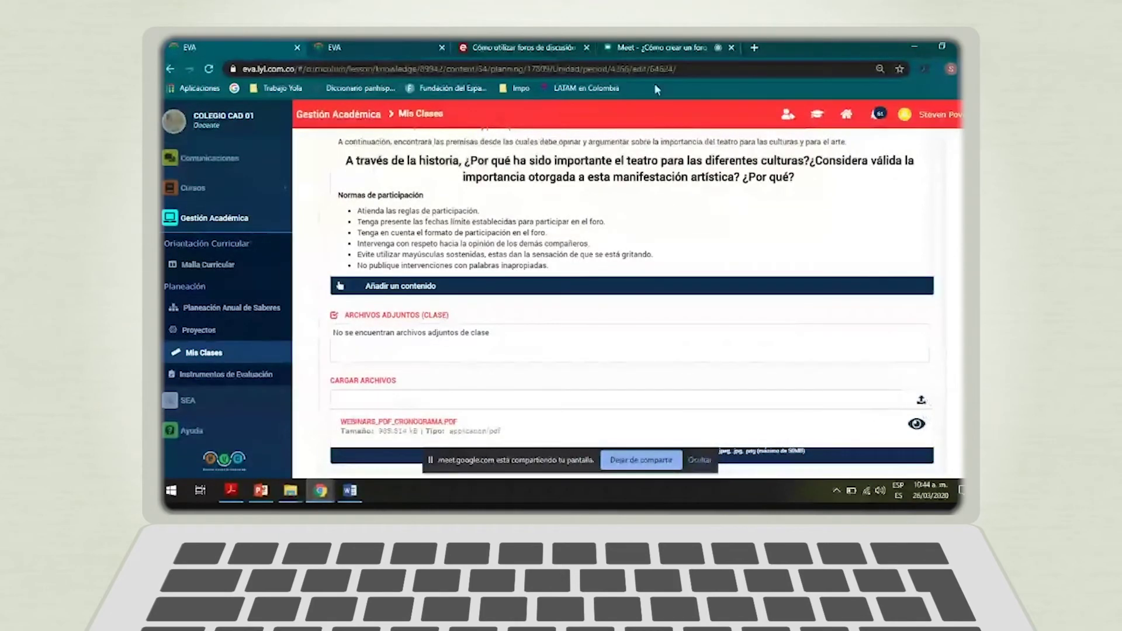
scroll(676, 239, "up", 3)
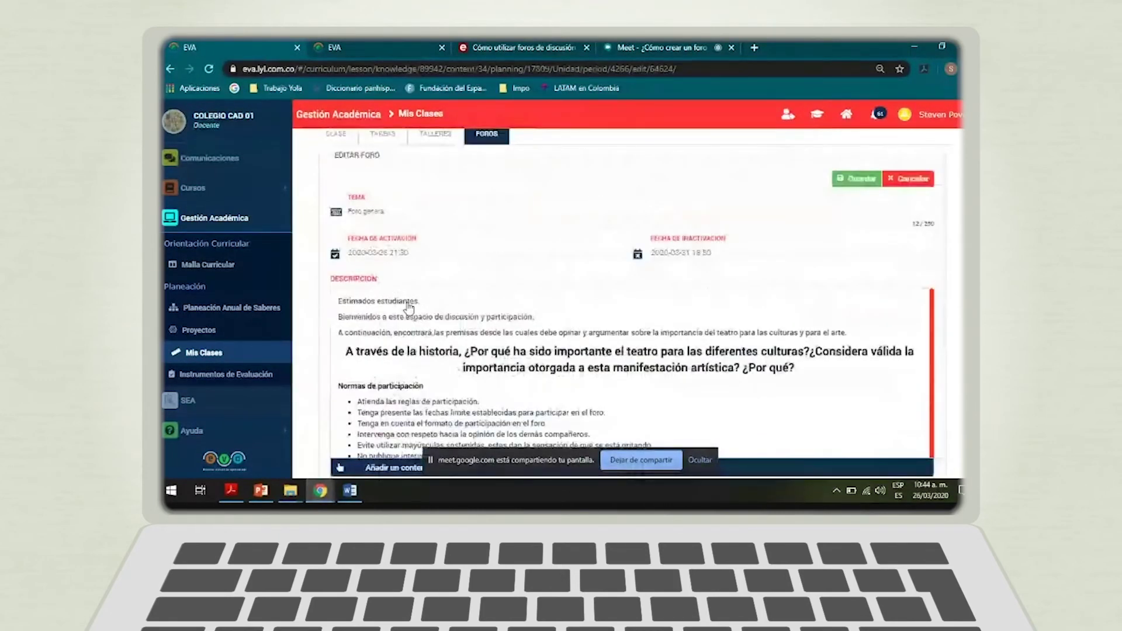
scroll(409, 307, "down", 2)
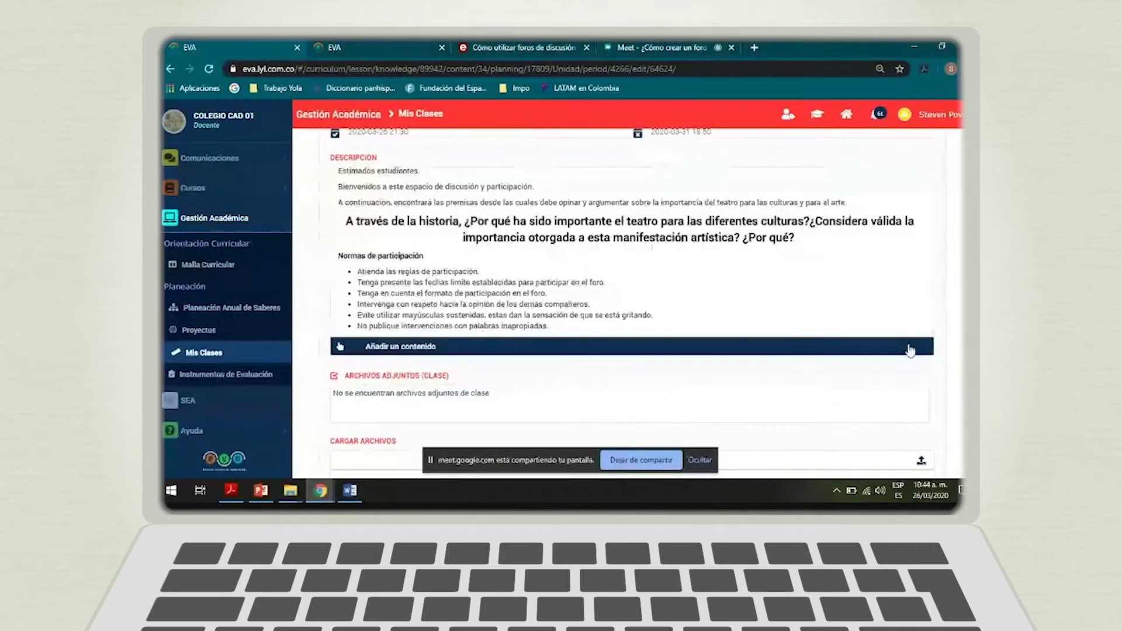
scroll(944, 351, "up", 3)
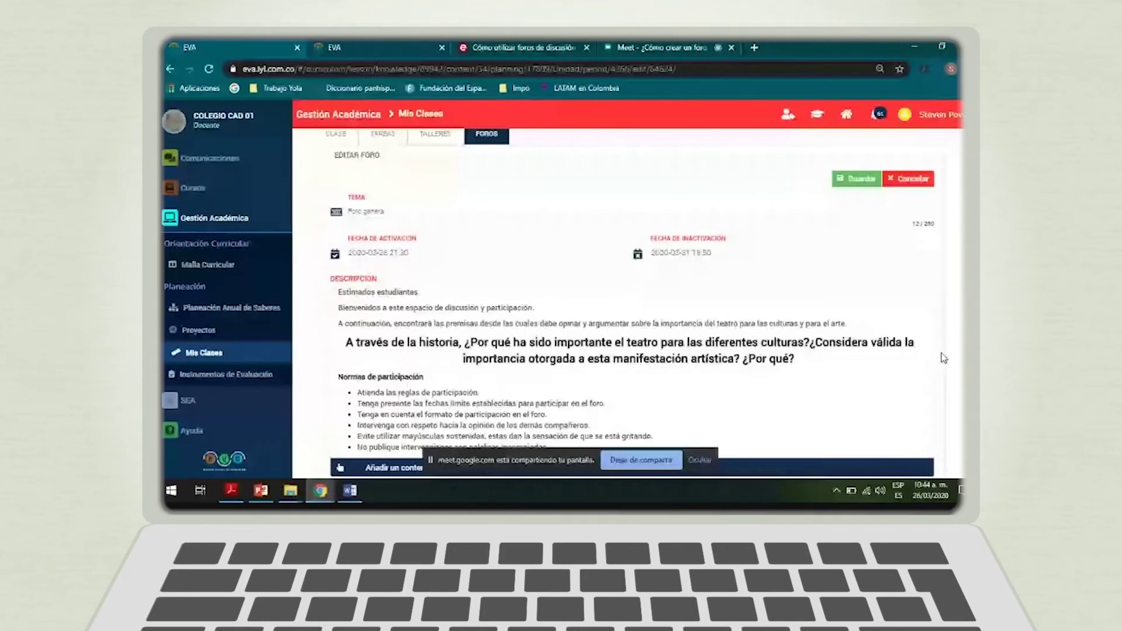
scroll(941, 369, "up", 1)
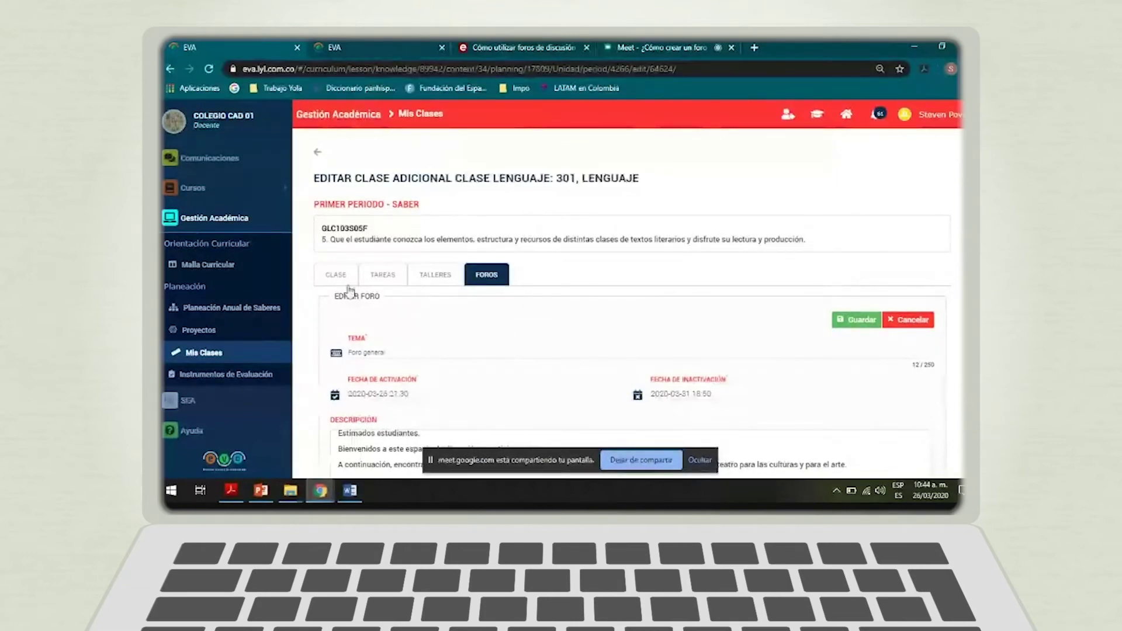
- Switch to the Eduteka article on using discussion forums in educational processes and copy its web address
left_click(512, 51)
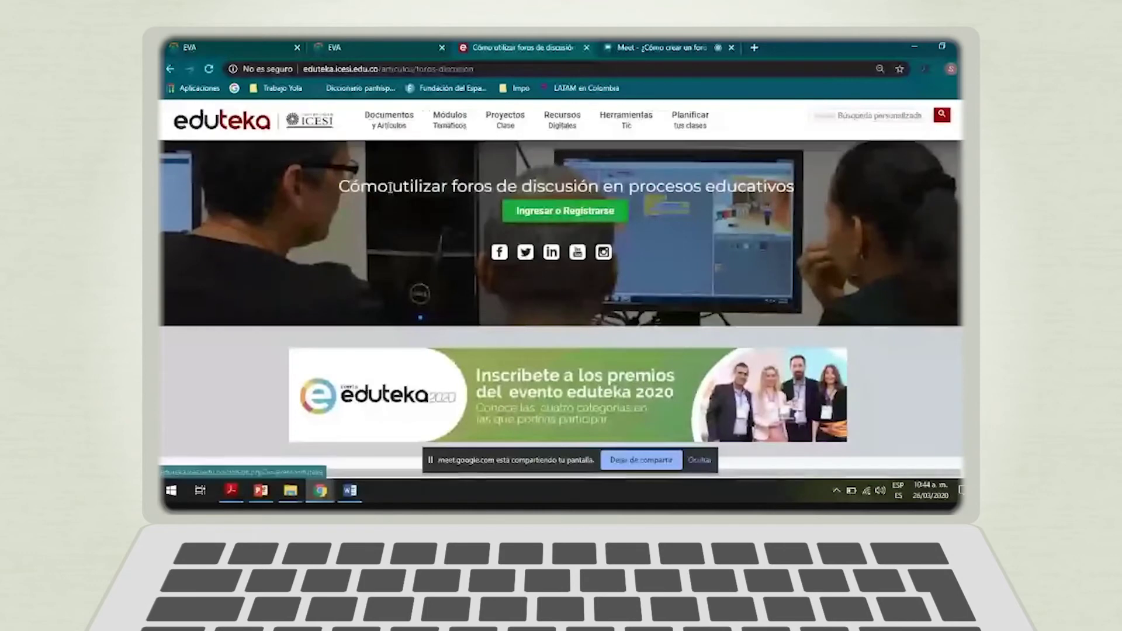
left_click(466, 68)
key("ctrl+c")
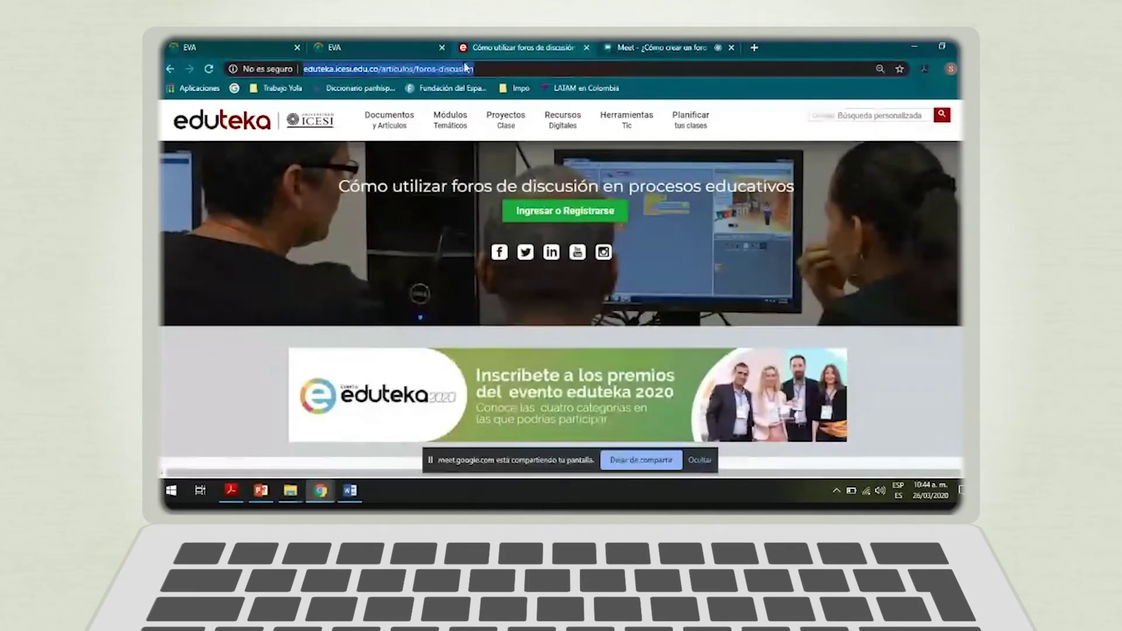
- Skim the Eduteka article on discussion forums, switch to the Google Meet call and send the article's link in the chat
scroll(494, 145, "down", 8)
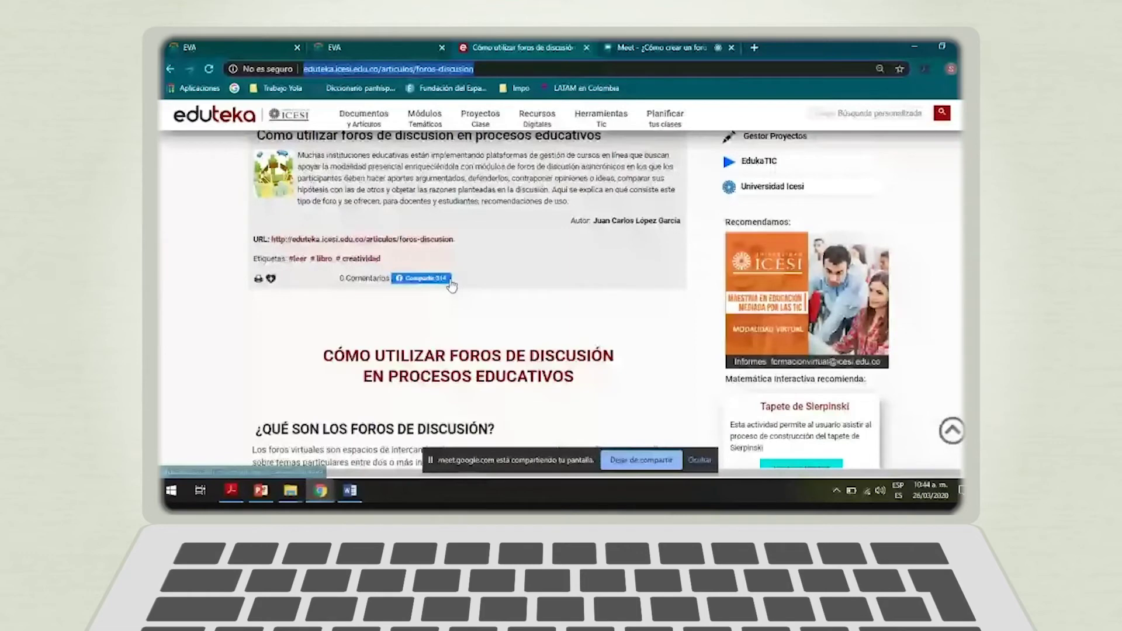
scroll(441, 385, "down", 15)
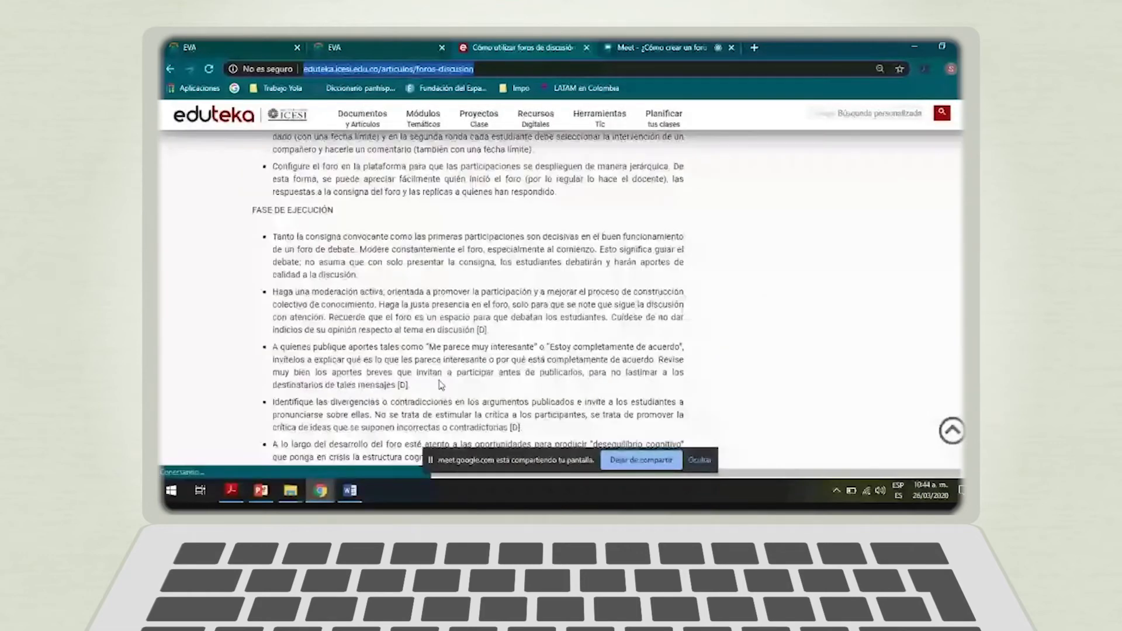
key("ctrl+Tab")
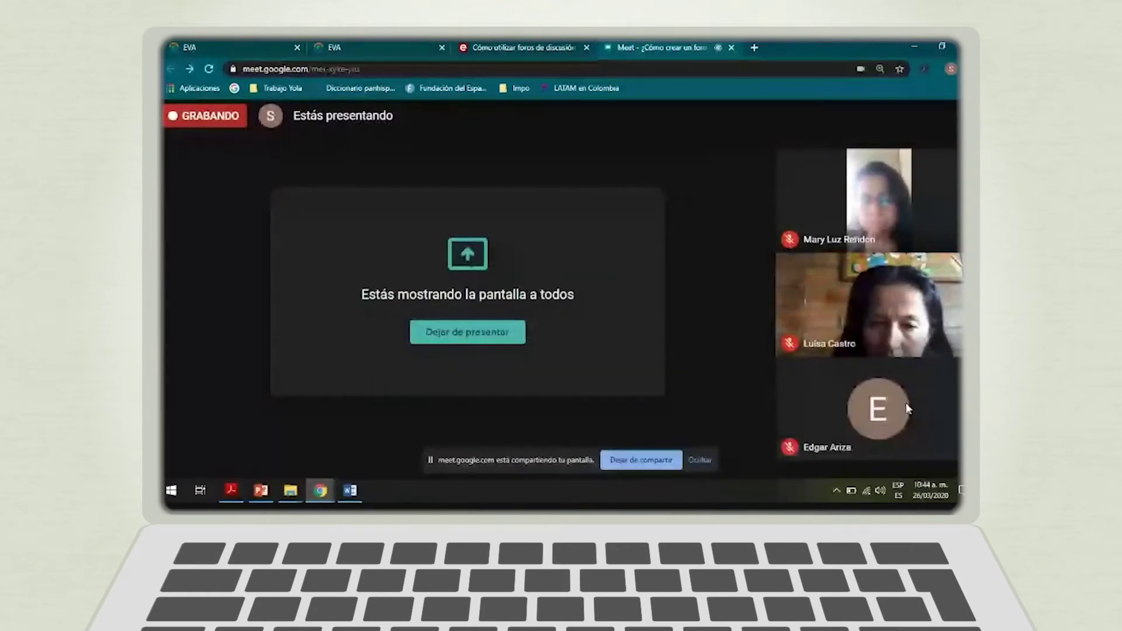
key("ctrl+alt+c")
left_click(865, 454)
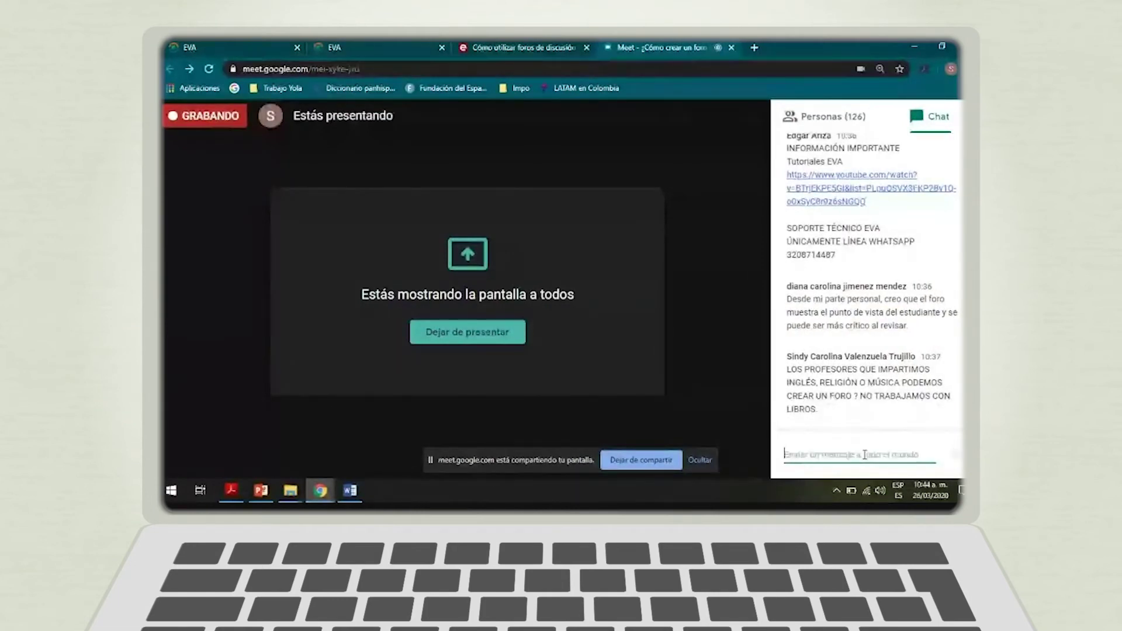
key("ctrl+v")
key("Return")
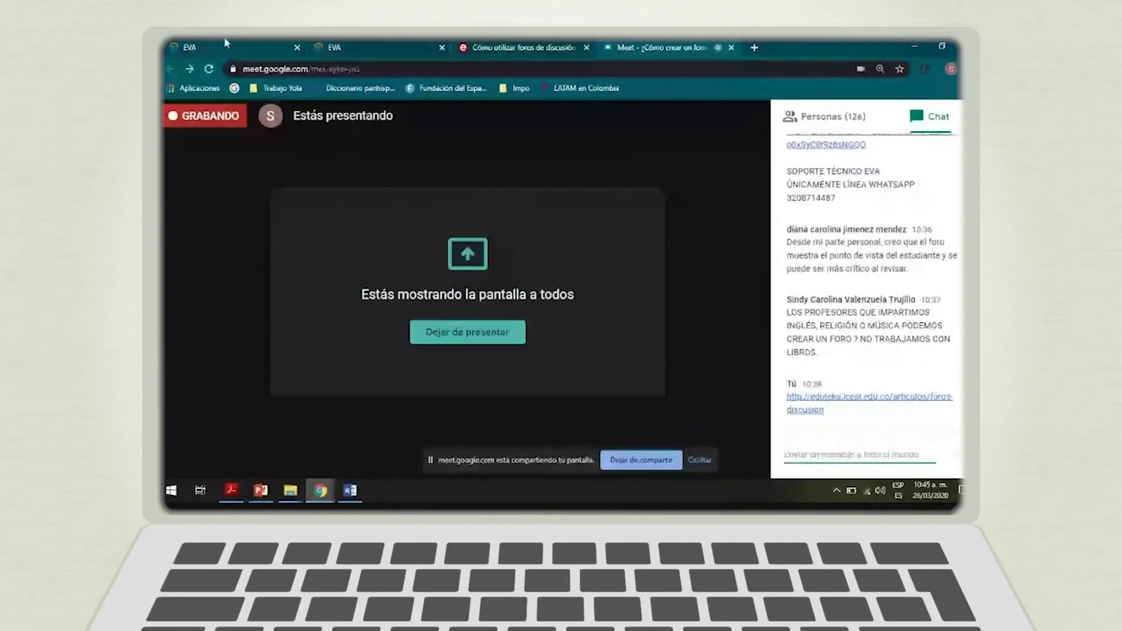
- Return to the Foro general being edited in EVA, review its dates, description and participation rules, and save the forum
left_click(209, 41)
scroll(512, 297, "down", 2)
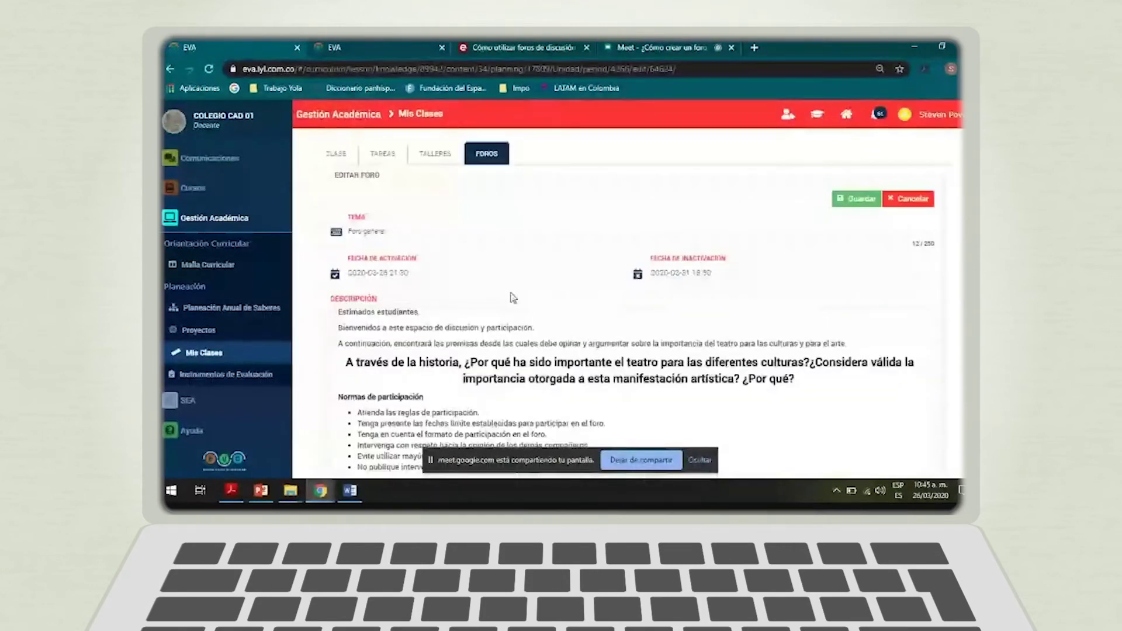
scroll(514, 297, "down", 2)
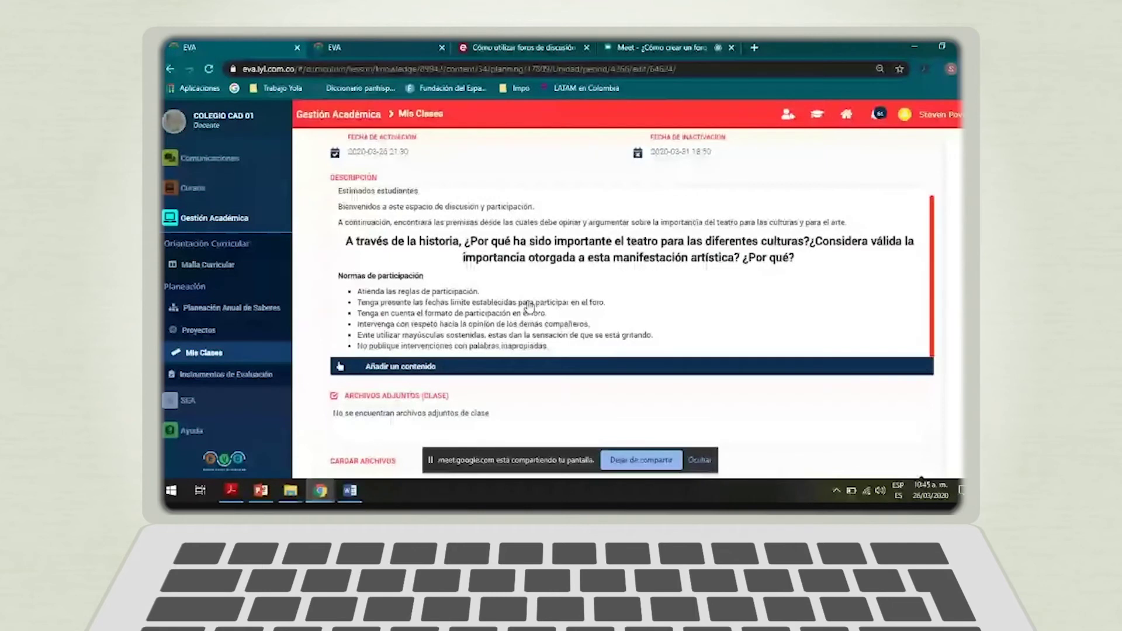
scroll(555, 310, "up", 1)
scroll(556, 310, "up", 4)
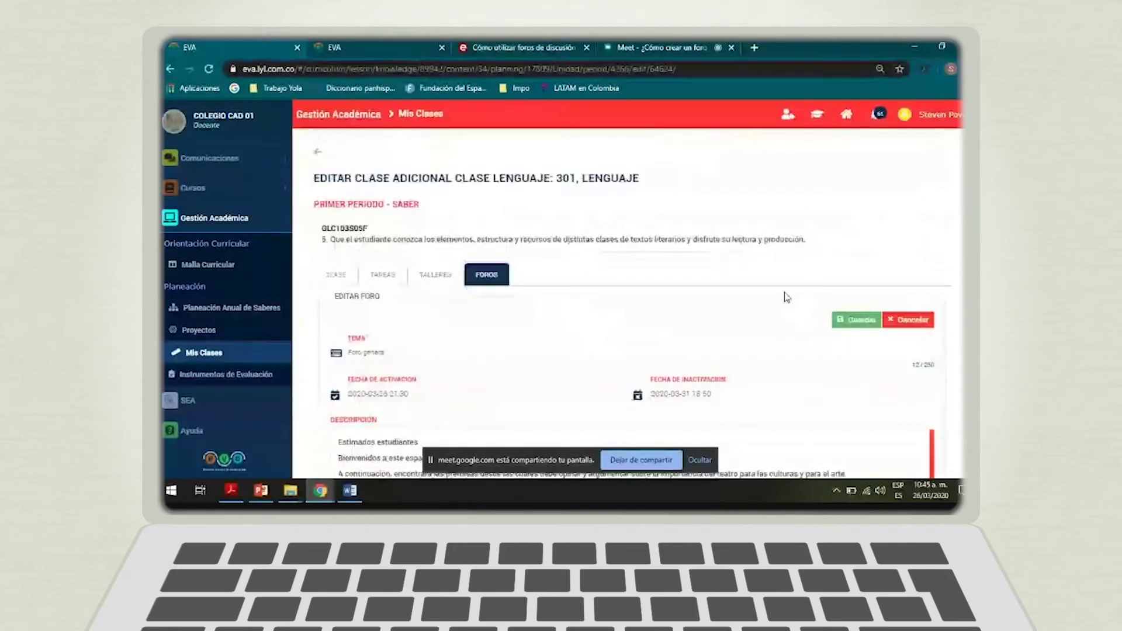
left_click(860, 321)
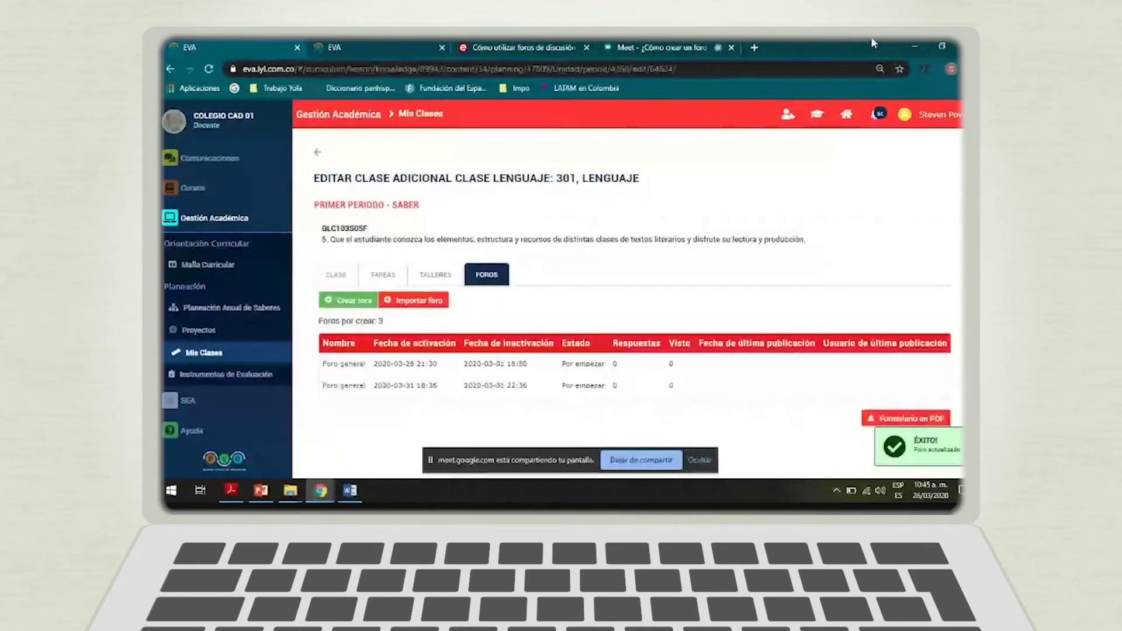
- Re-enter EVA under the Docente role and open Mis Clases within Gestión Académica
left_click(824, 117)
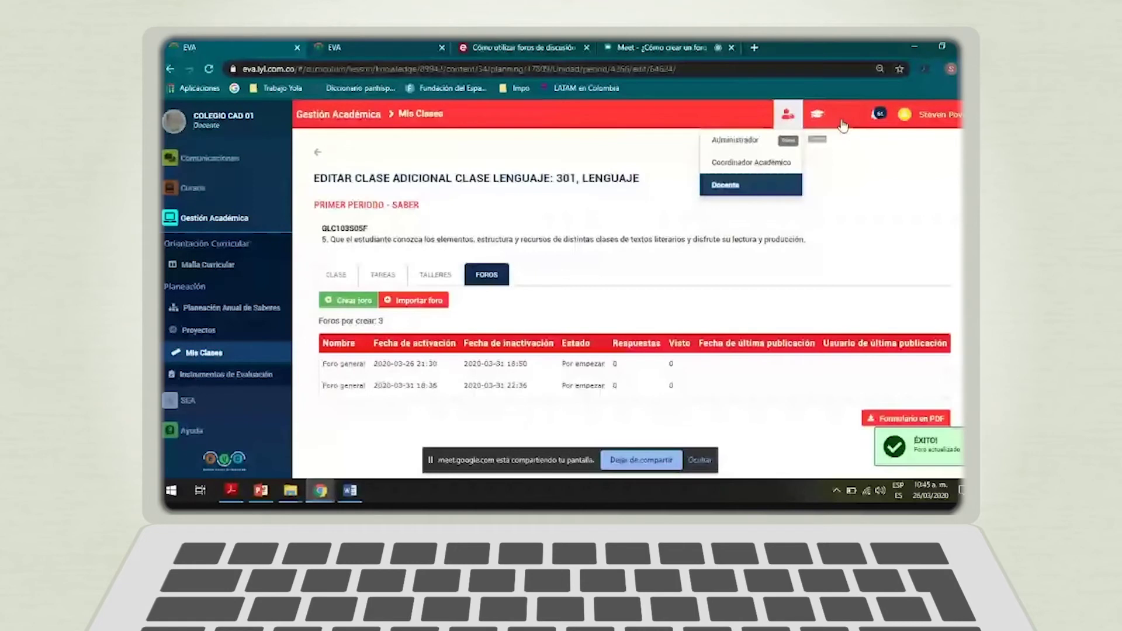
left_click(736, 185)
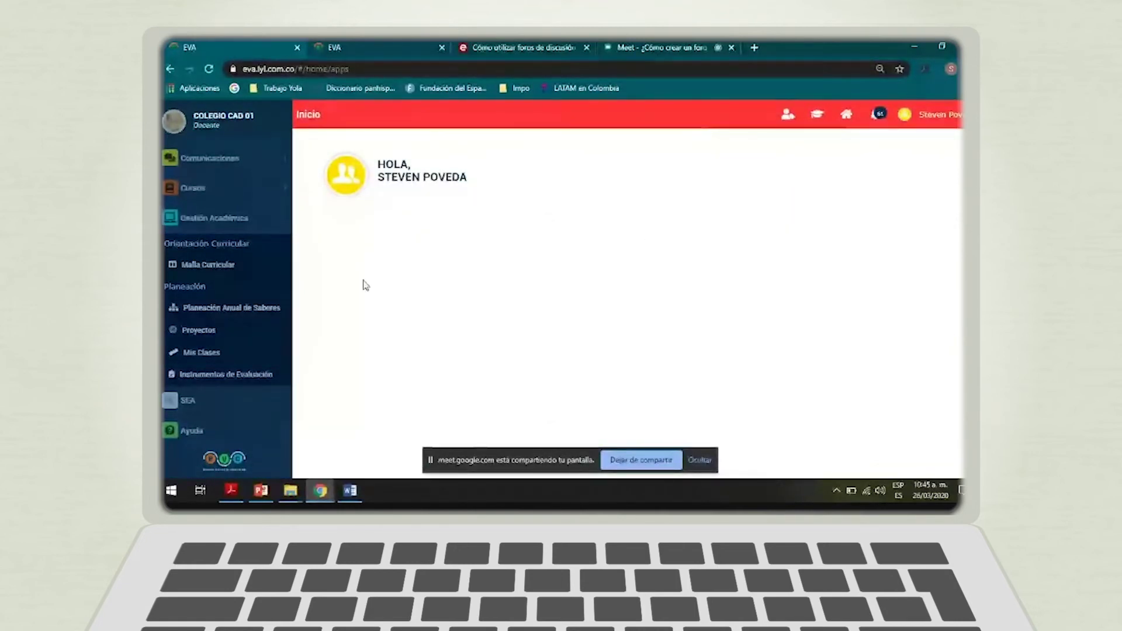
left_click(283, 218)
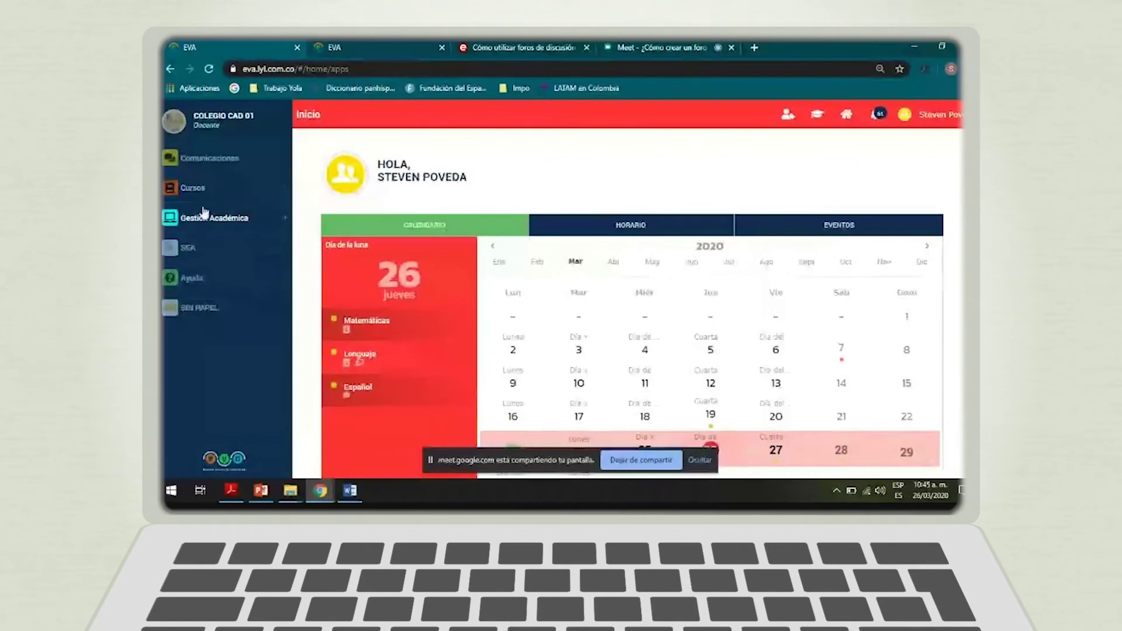
left_click(233, 229)
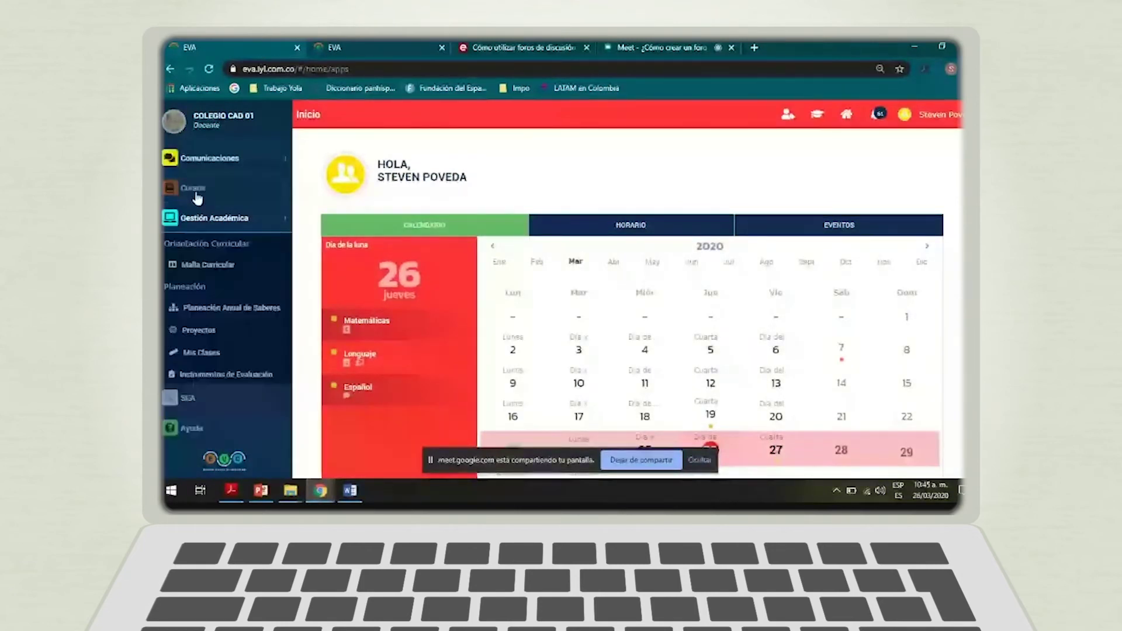
left_click(198, 355)
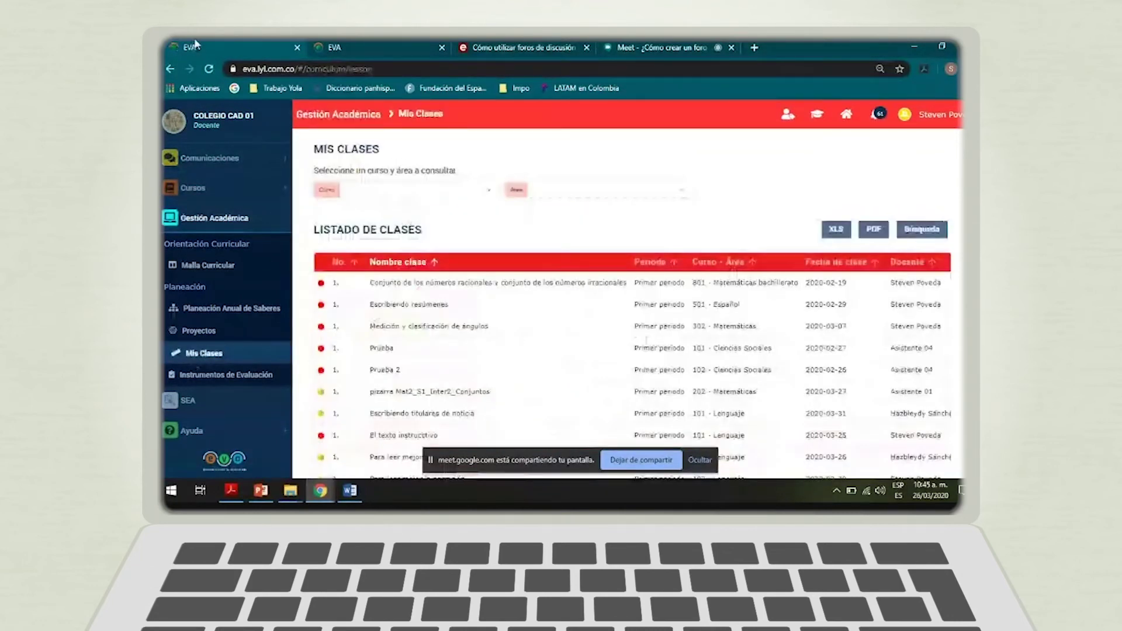
- Filter the classes by course 301 and area Lenguaje COMPONENTE 3.0 LENGUAJE, and expand Saber GLC103S05F in the first period
left_click(409, 190)
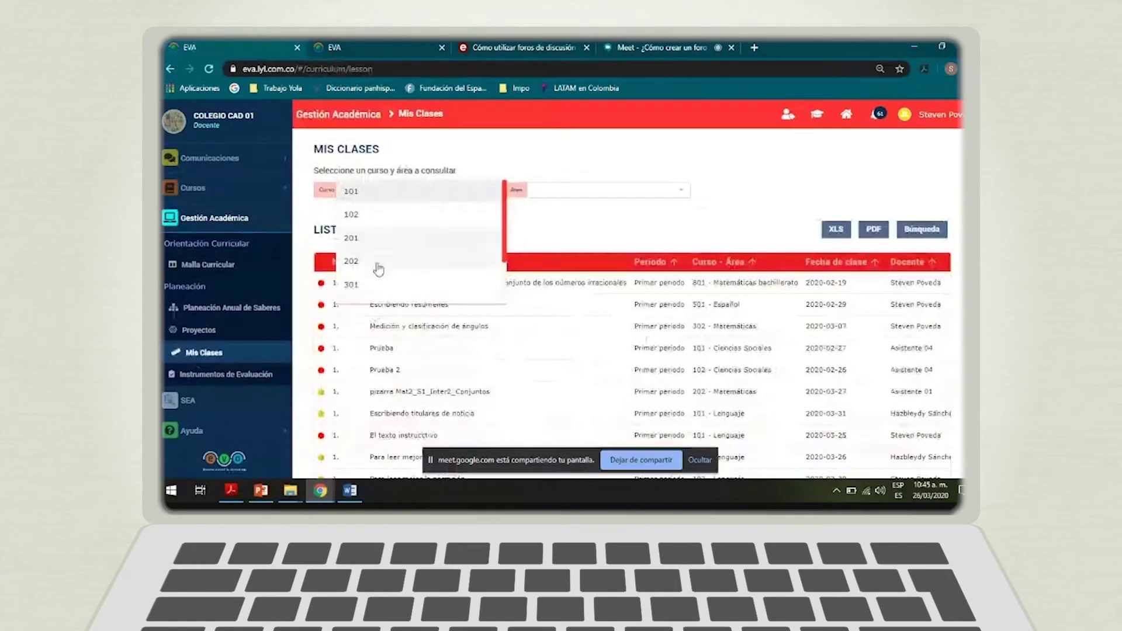
left_click(379, 286)
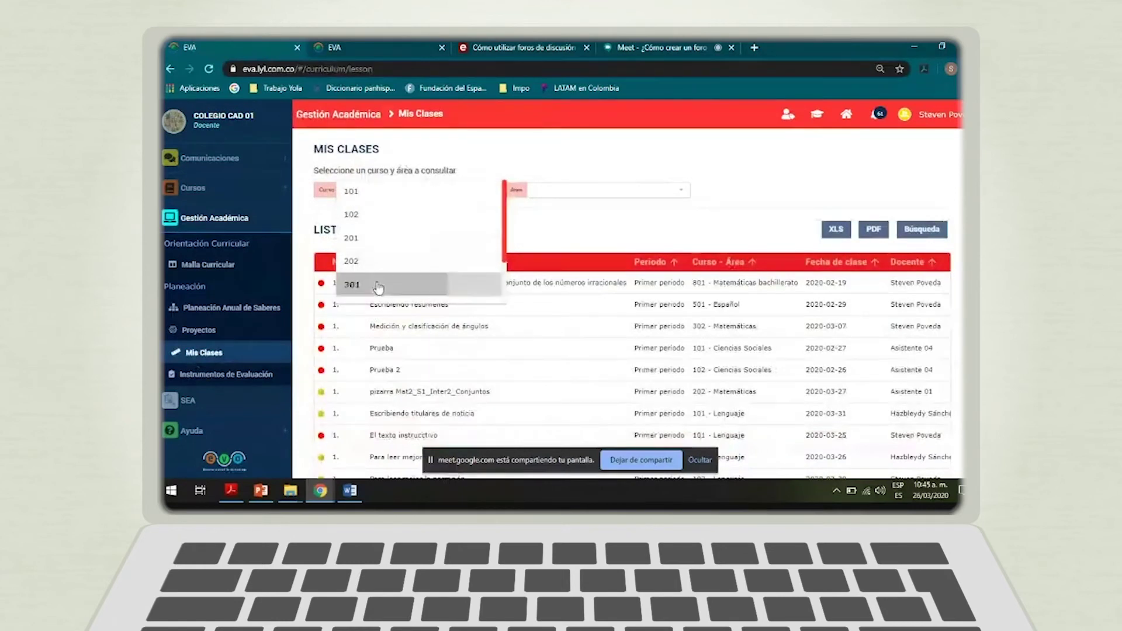
left_click(595, 192)
left_click(535, 214)
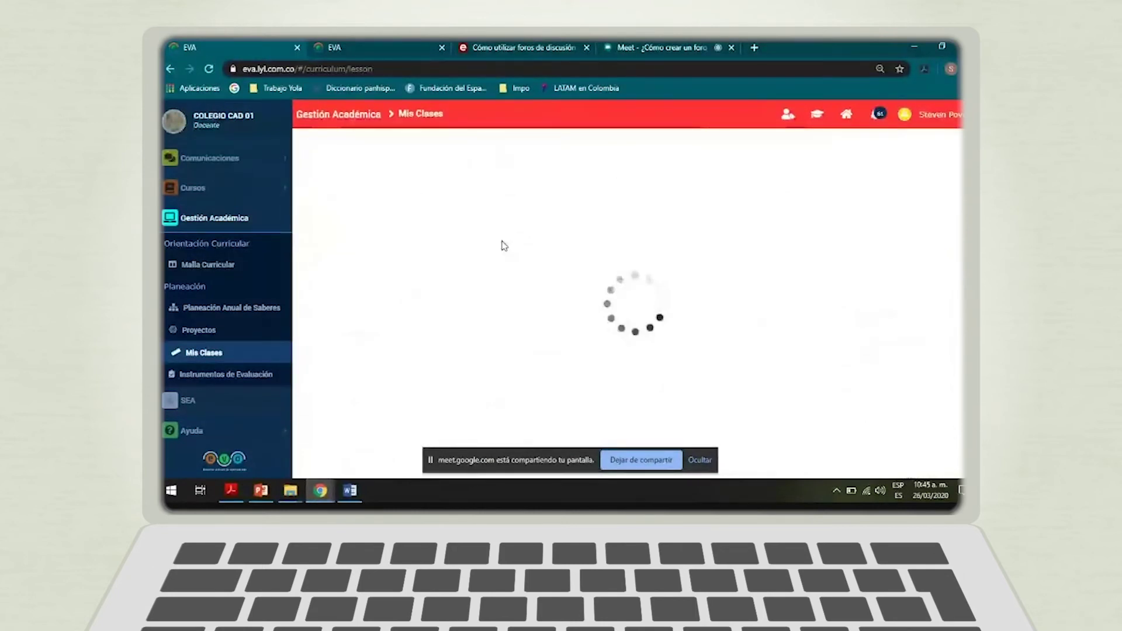
left_click(640, 283)
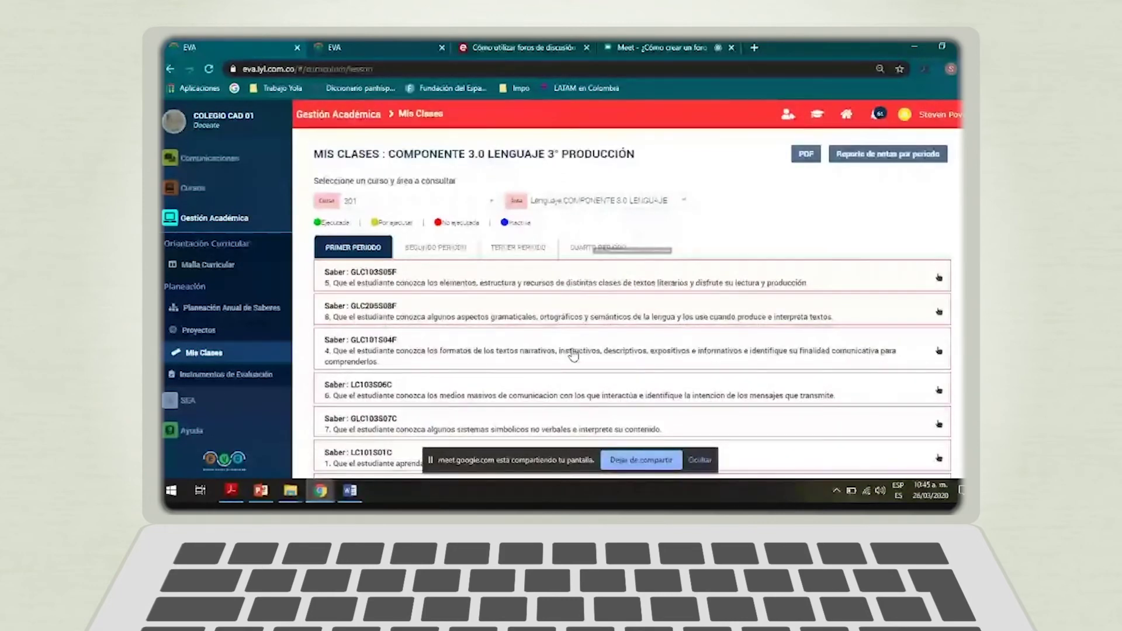
scroll(546, 218, "down", 1)
left_click(575, 215)
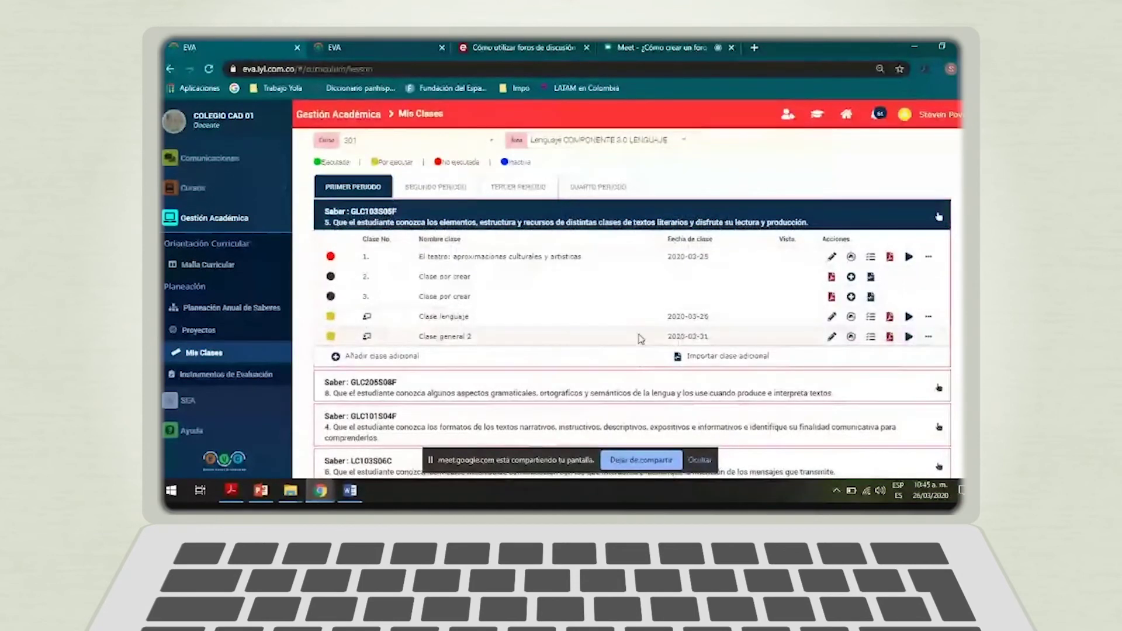
- Open Clase general 2 for editing, go through its pages, themes and digital resources, and save the changed class
left_click(832, 338)
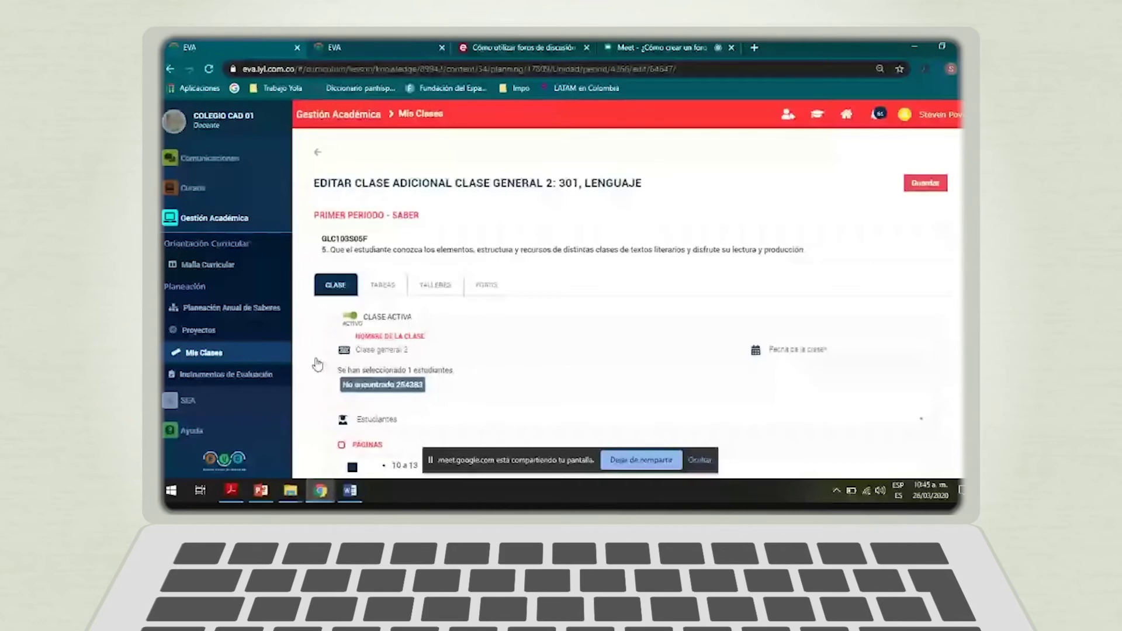
scroll(317, 364, "down", 5)
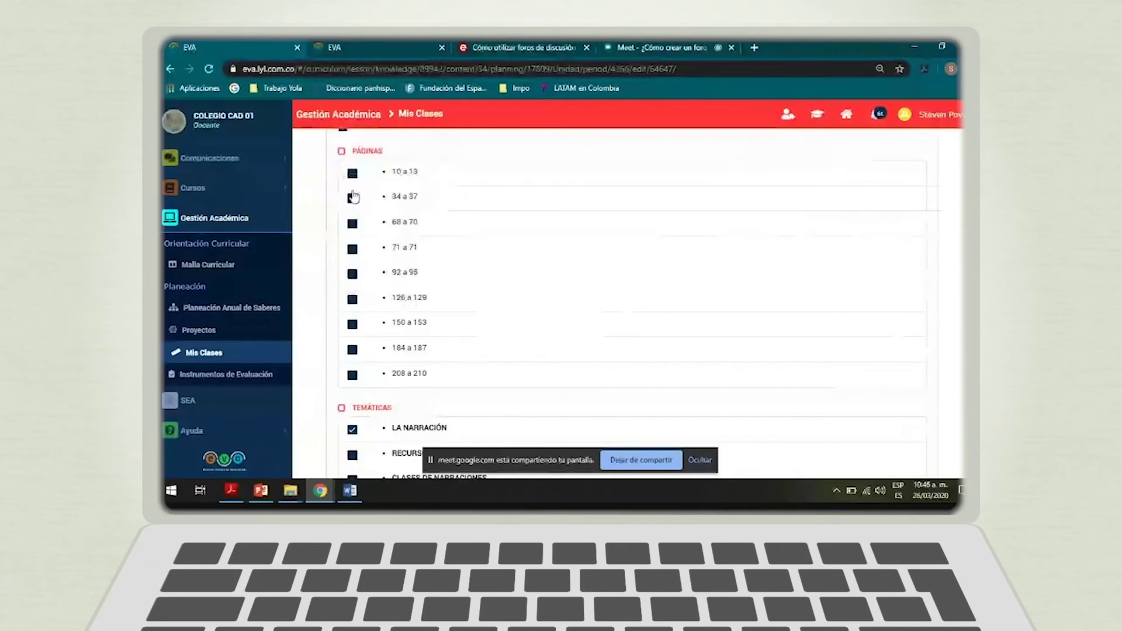
scroll(359, 382, "up", 5)
left_click(353, 376)
scroll(359, 321, "down", 3)
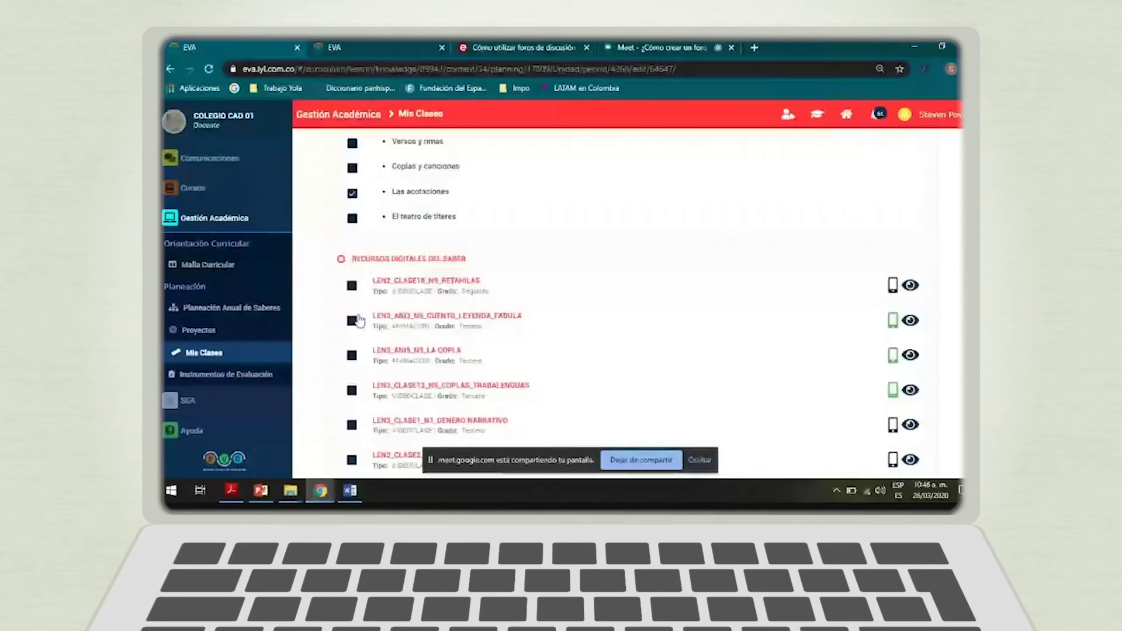
scroll(359, 320, "down", 5)
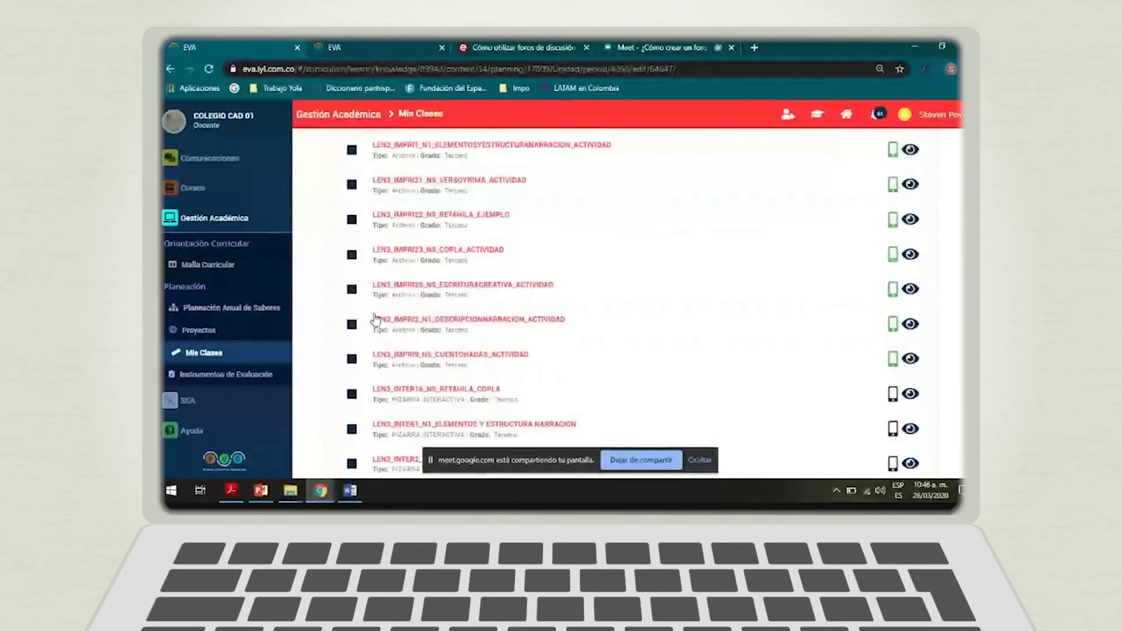
scroll(362, 330, "down", 5)
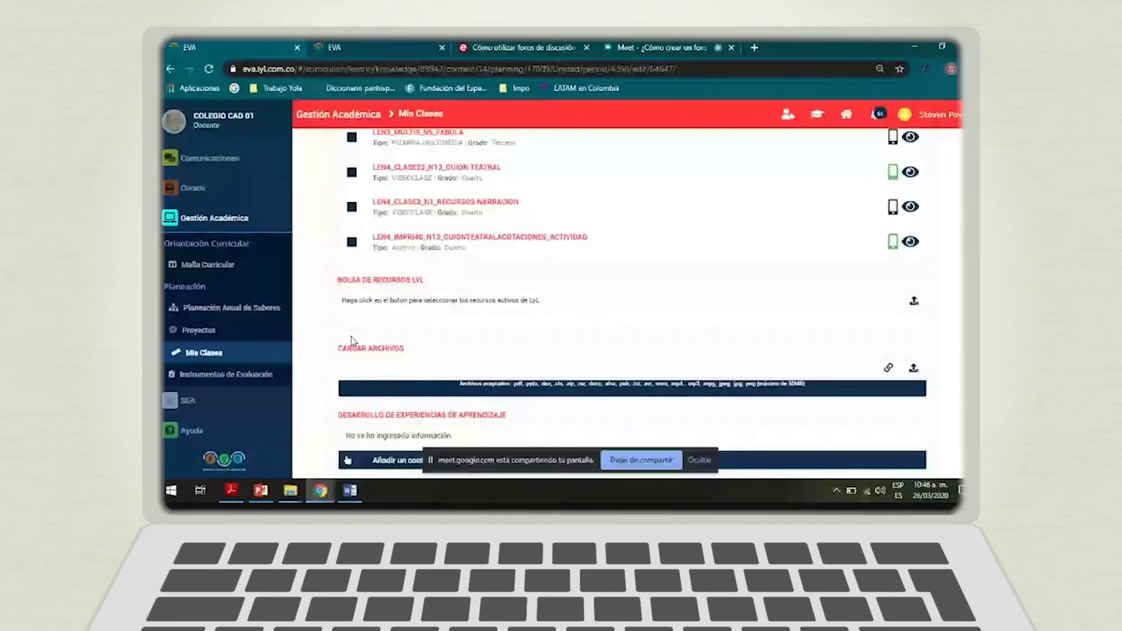
scroll(362, 281, "down", 3)
scroll(374, 257, "up", 10)
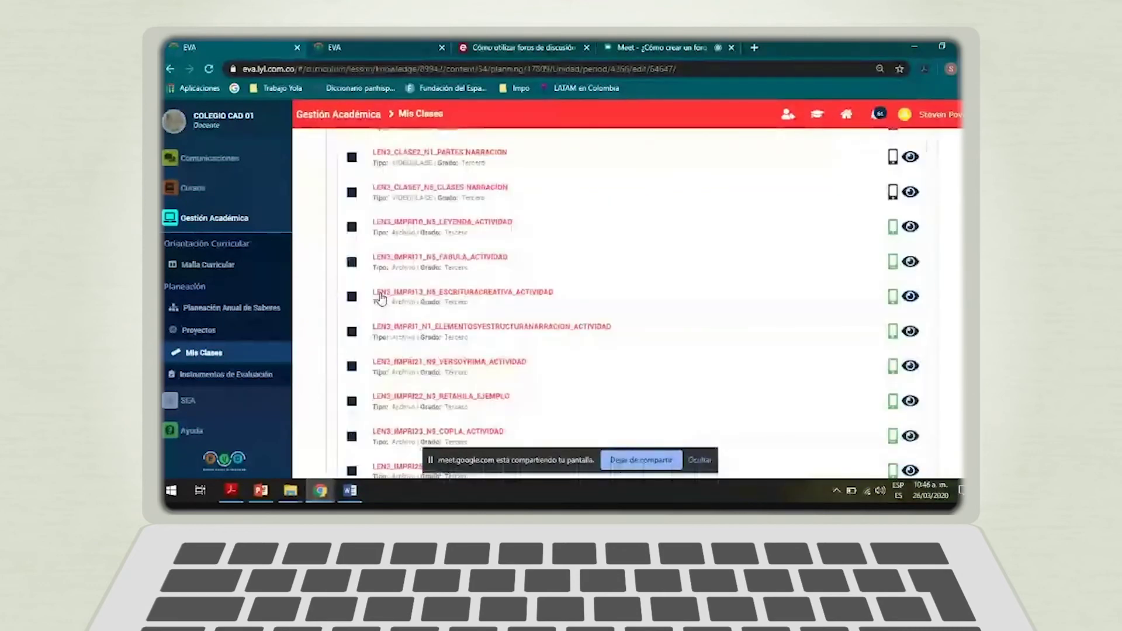
scroll(403, 298, "up", 10)
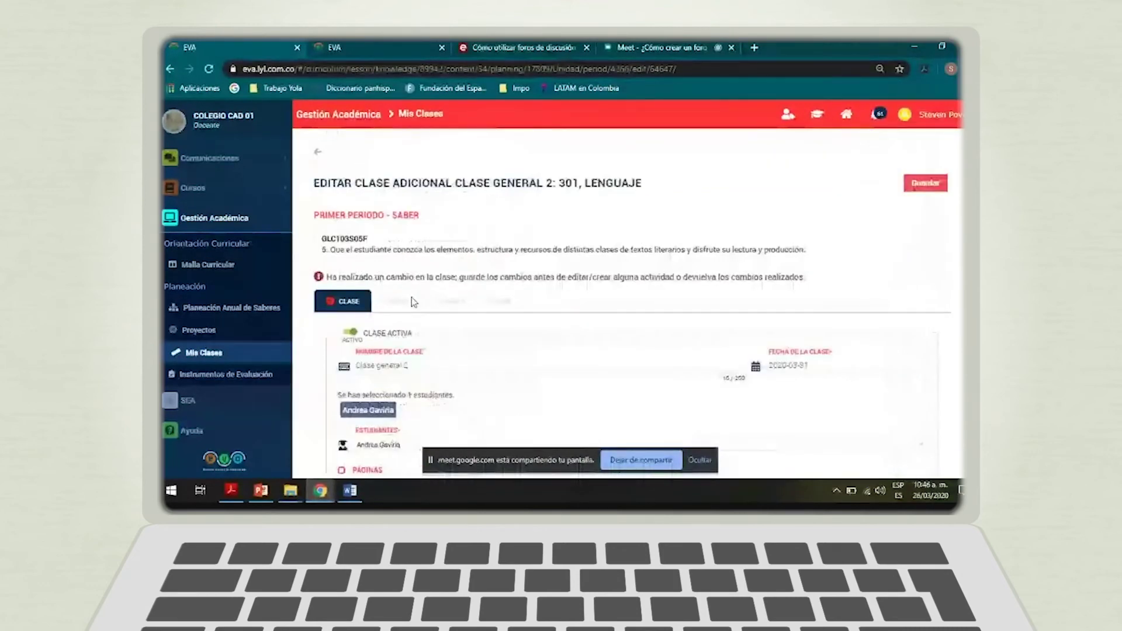
left_click(413, 302)
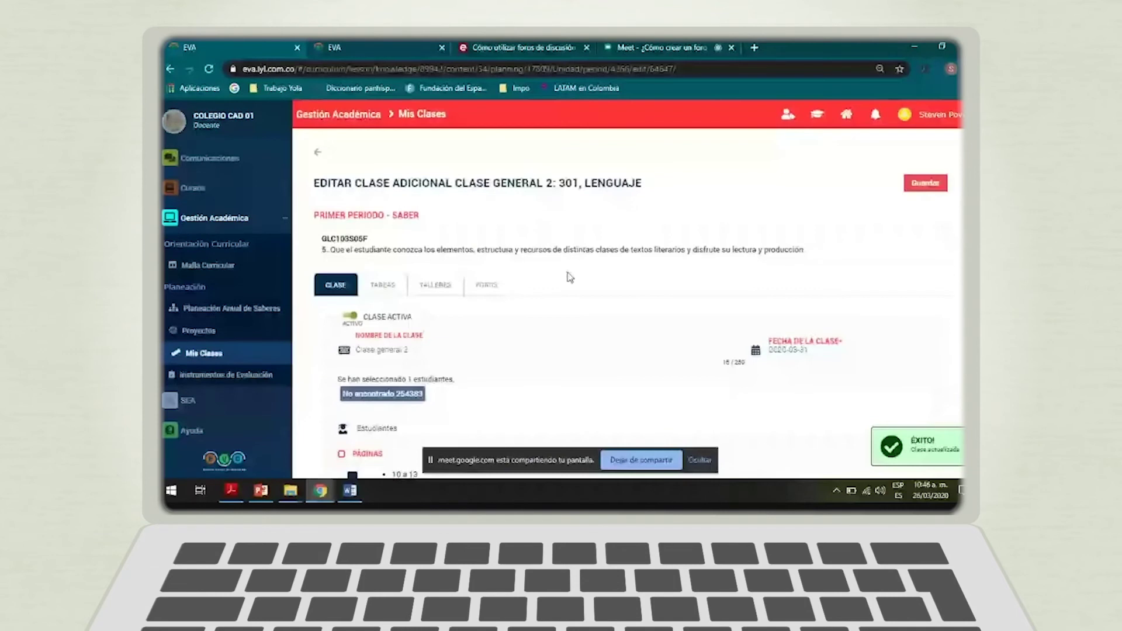
- Start a new forum in Clase general 2 and enter "Foro genera" as its topic
left_click(468, 281)
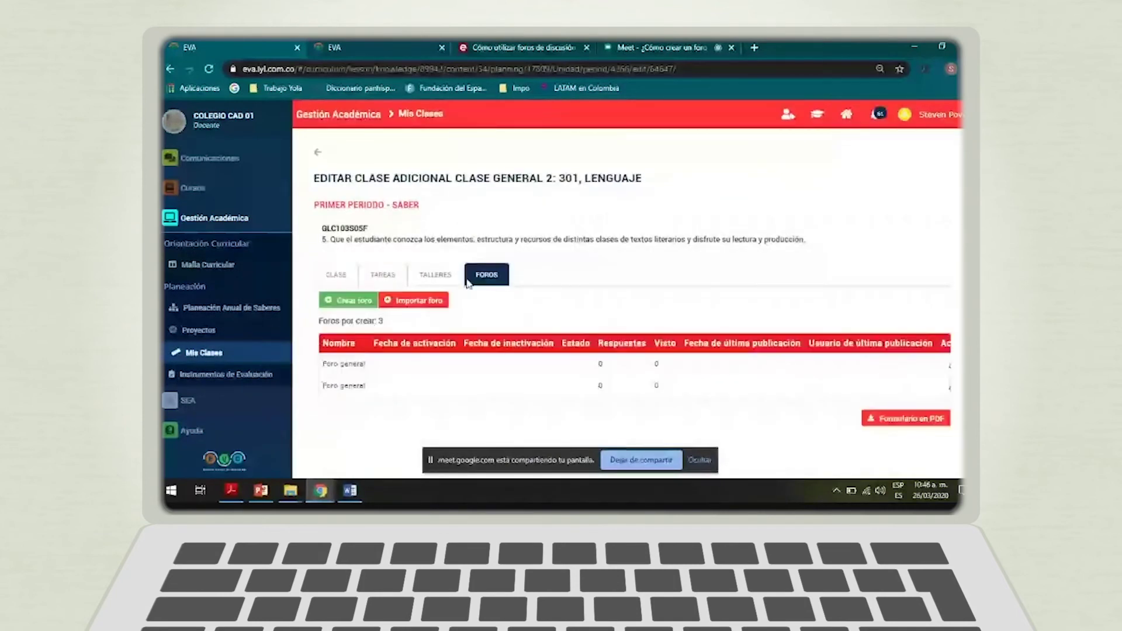
left_click(332, 303)
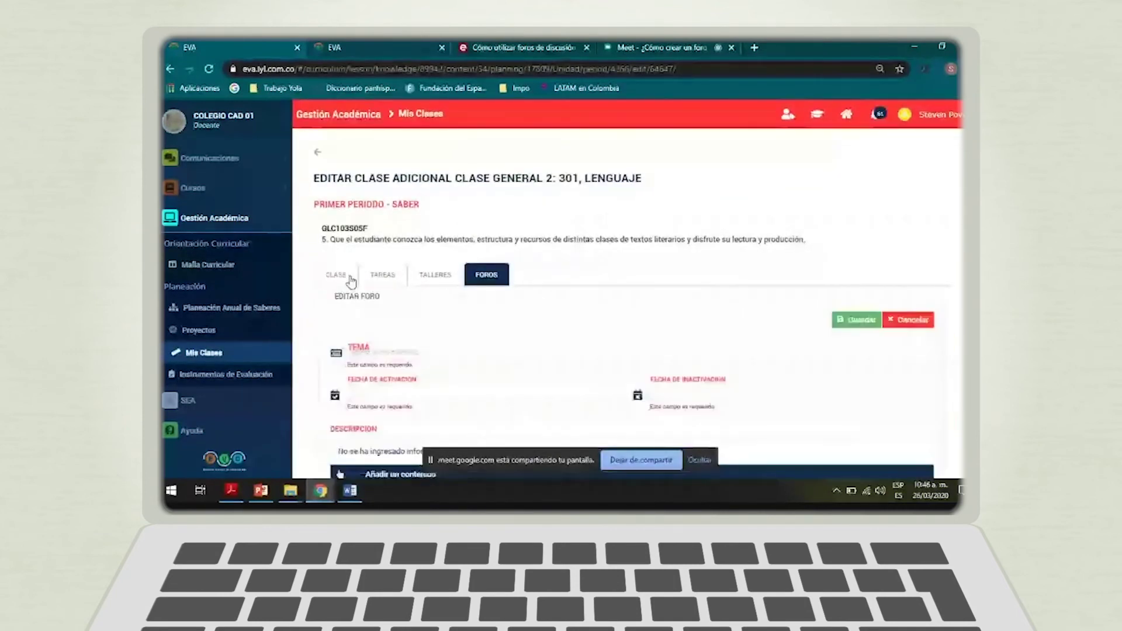
scroll(517, 328, "down", 1)
left_click(491, 289)
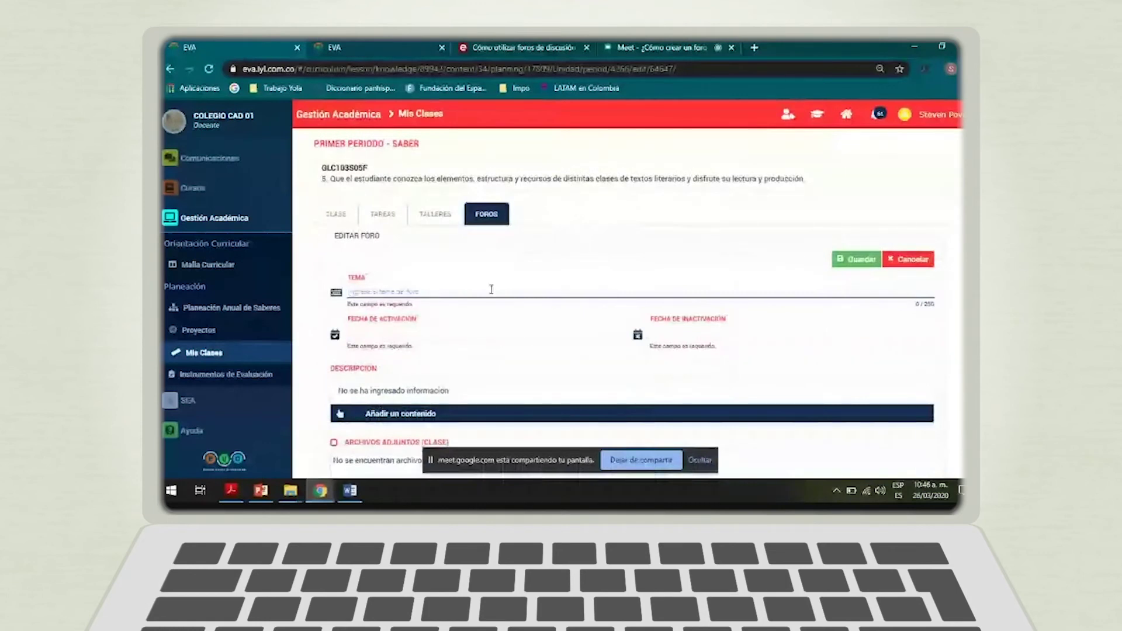
type("Foro genera")
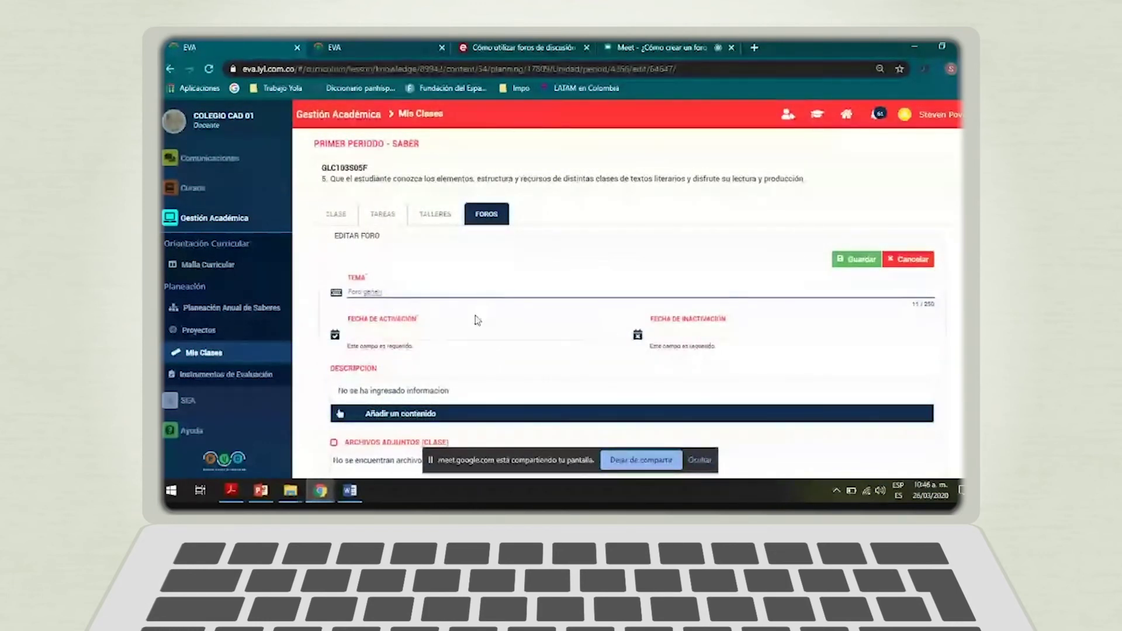
- Set the forum's activation and inactivation dates to 31 March 2020, choosing the 22:00 hour for activation and 23:00 for inactivation
left_click(465, 333)
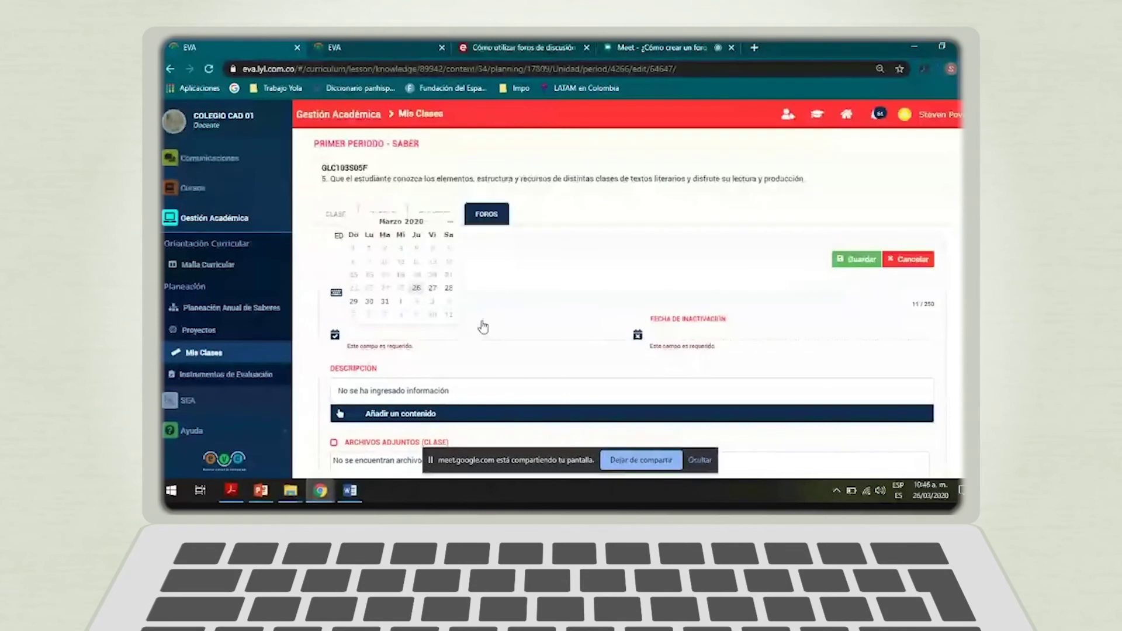
left_click(385, 302)
left_click(417, 313)
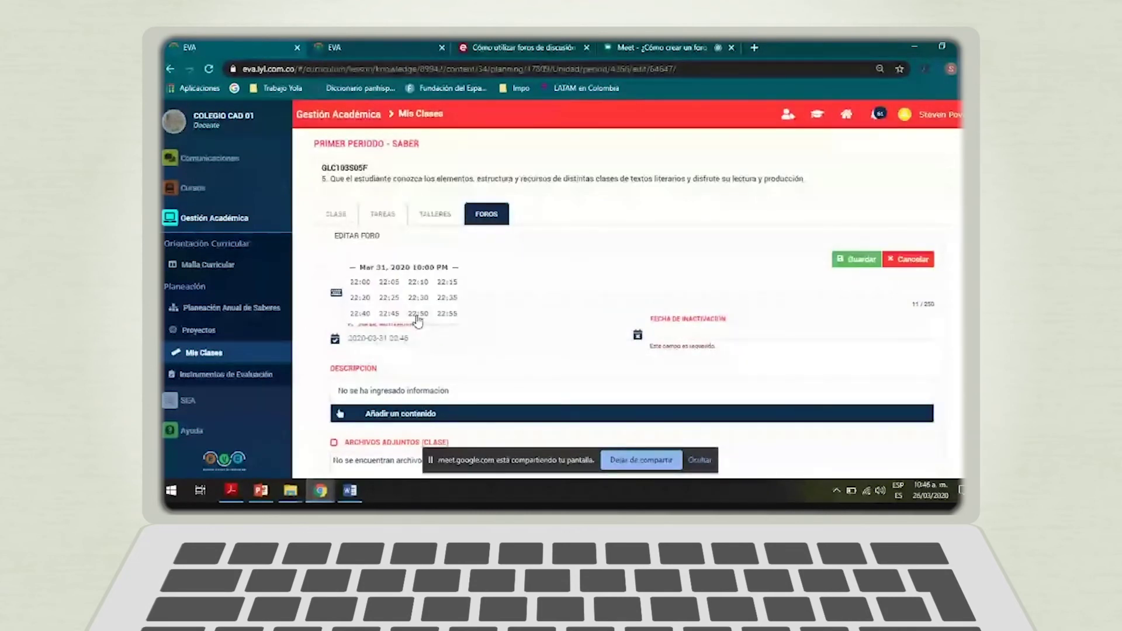
left_click(661, 342)
left_click(724, 297)
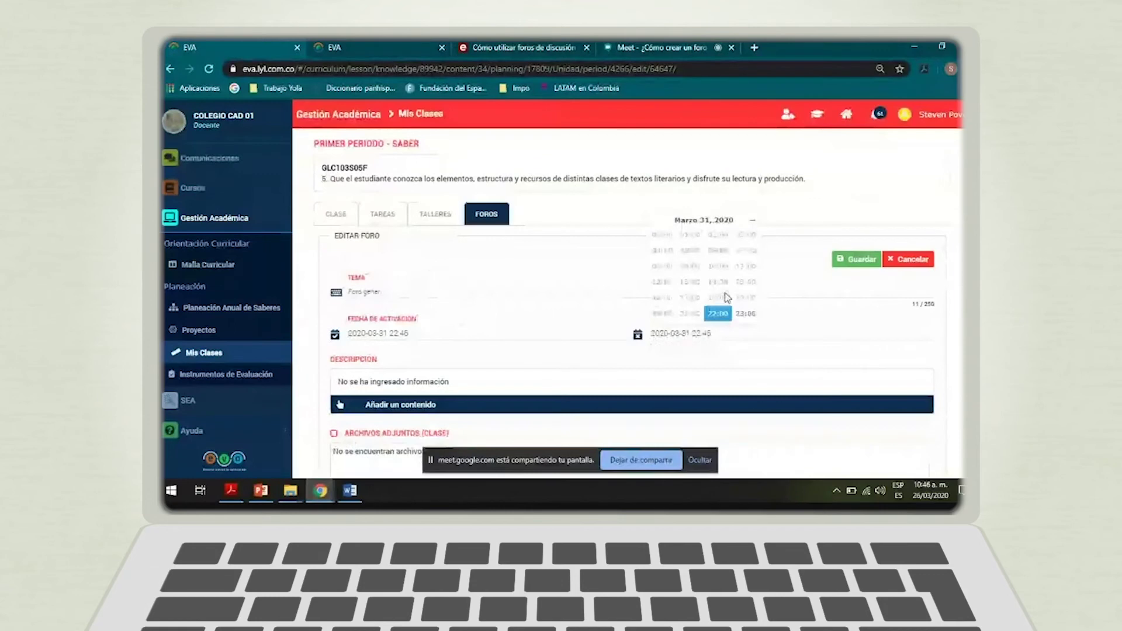
left_click(746, 313)
scroll(745, 314, "down", 1)
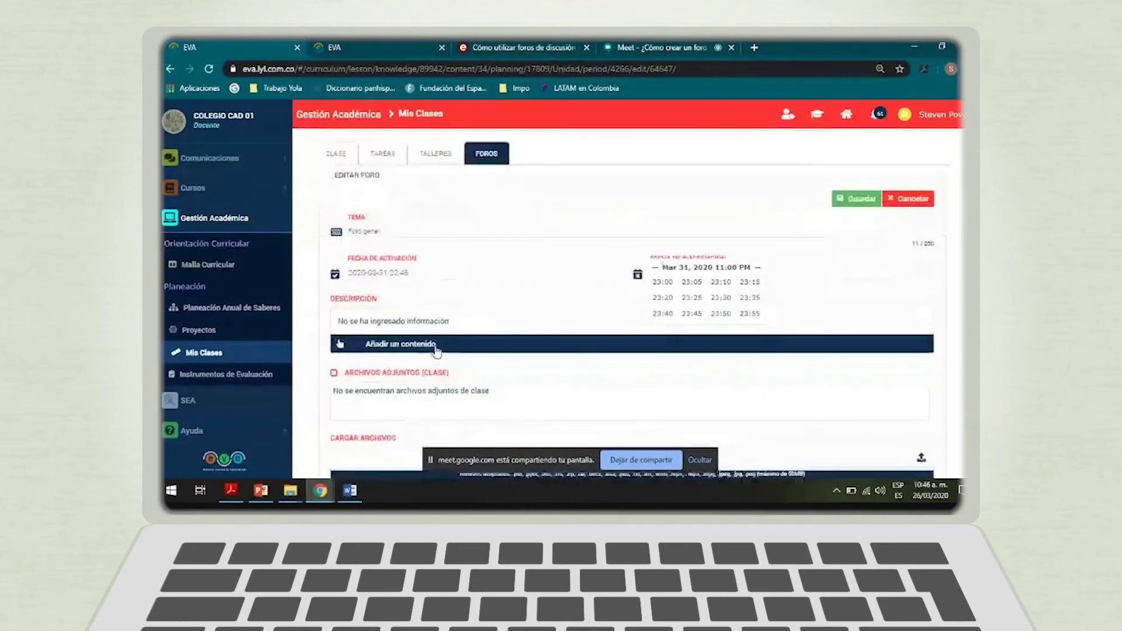
- Add "sffsdf" as the forum's description content and save the forum
left_click(436, 348)
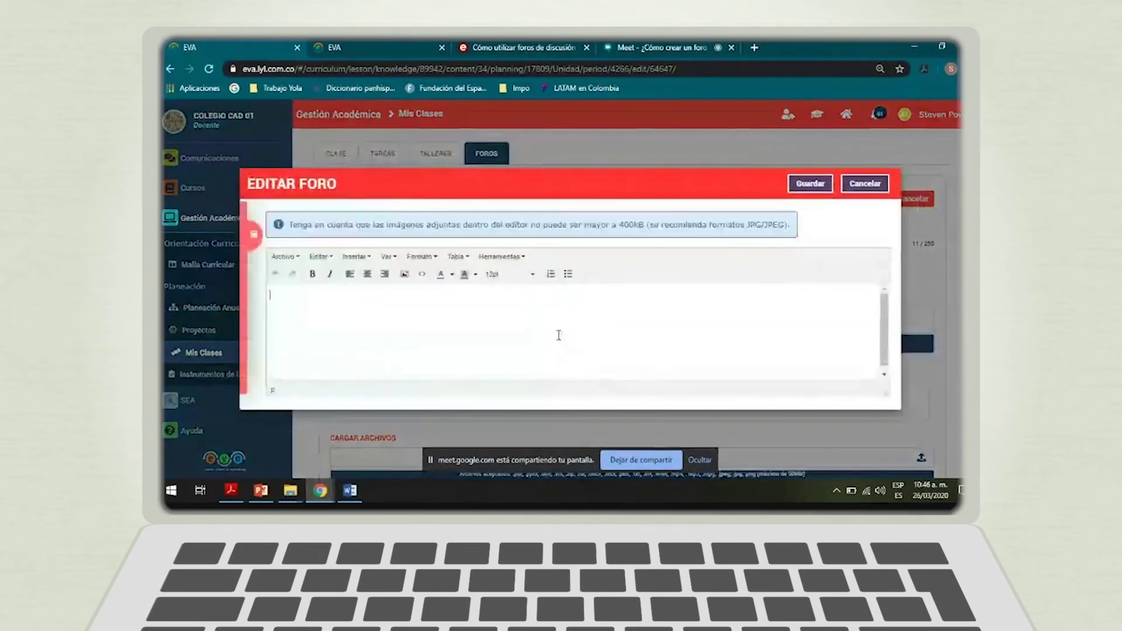
type("sffsdf")
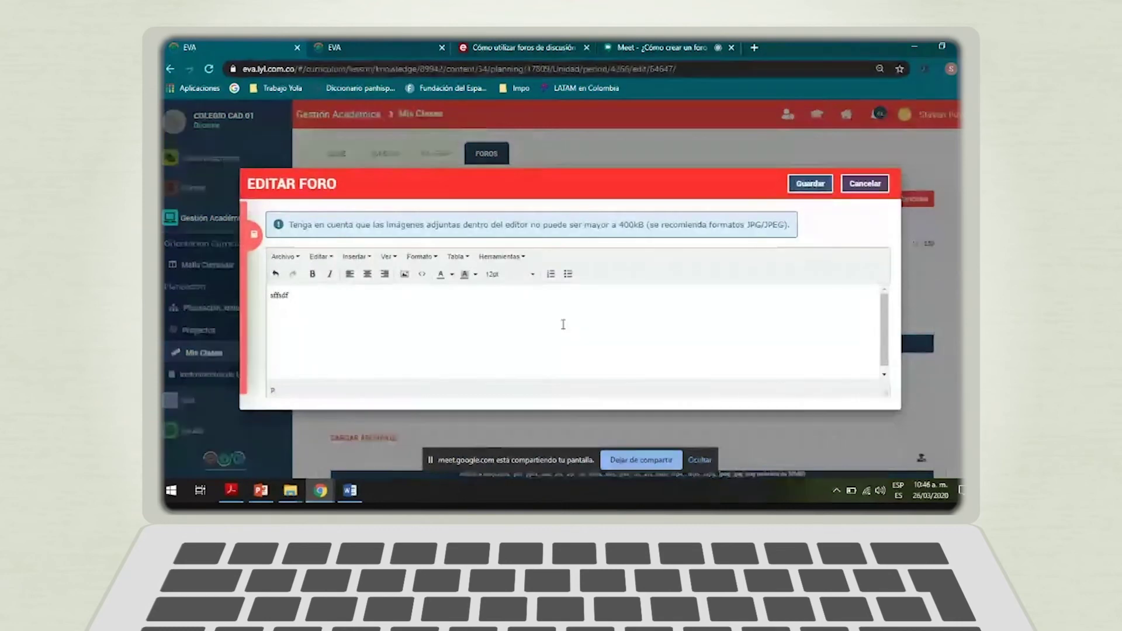
left_click(810, 184)
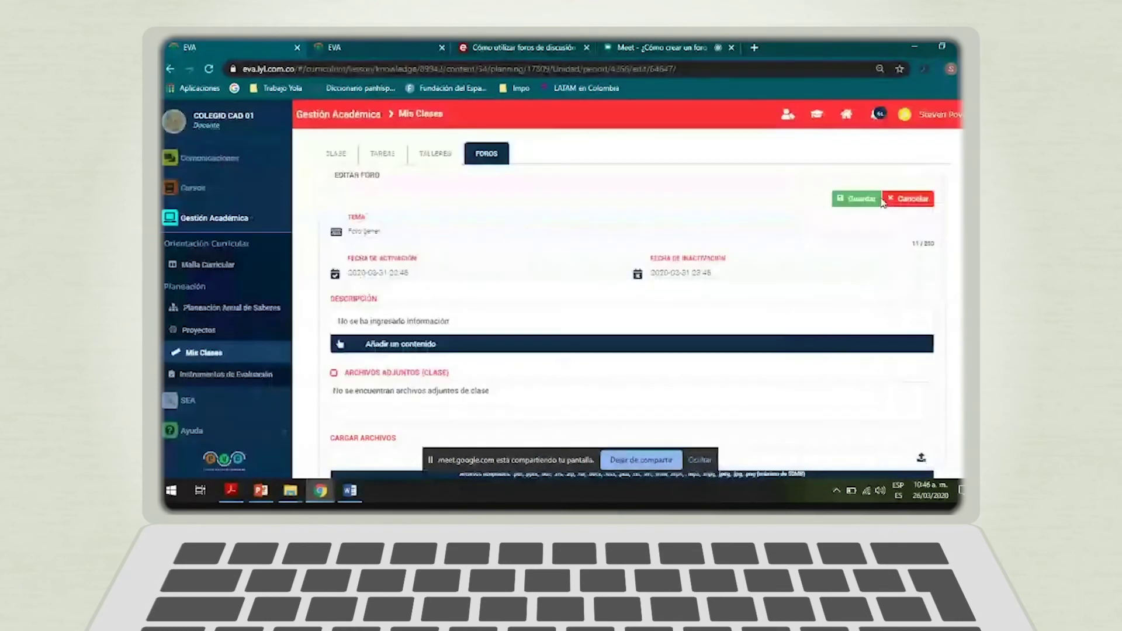
left_click(852, 200)
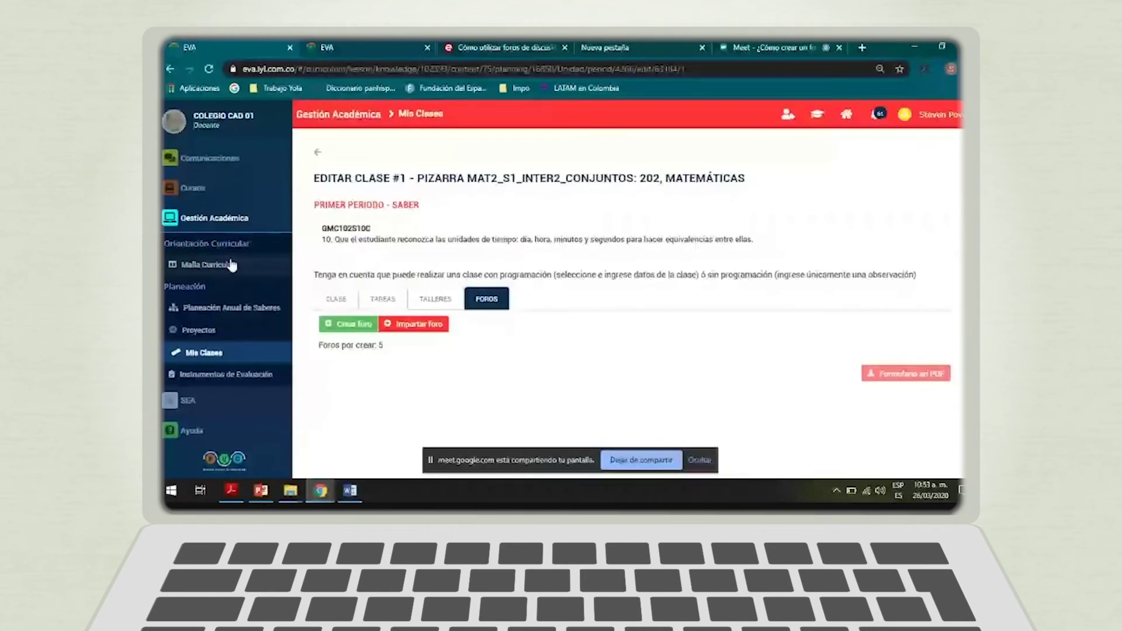
- Return to Mis Clases and start an additional class under Saber GMC102S10C for course 202 Matemáticas
left_click(232, 353)
scroll(421, 388, "down", 1)
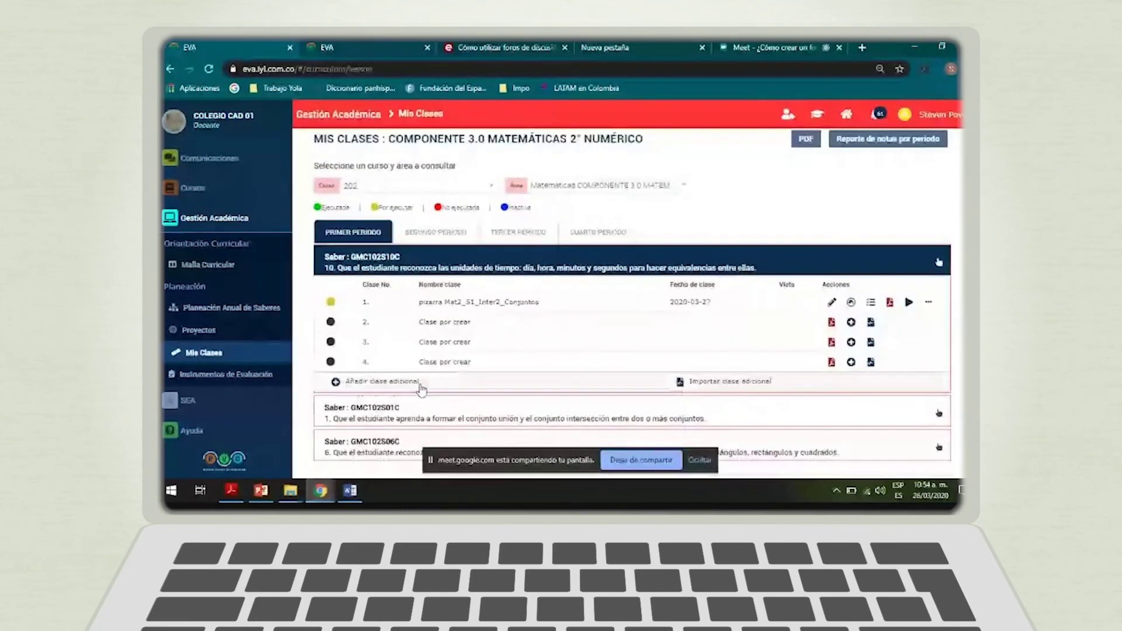
left_click(404, 383)
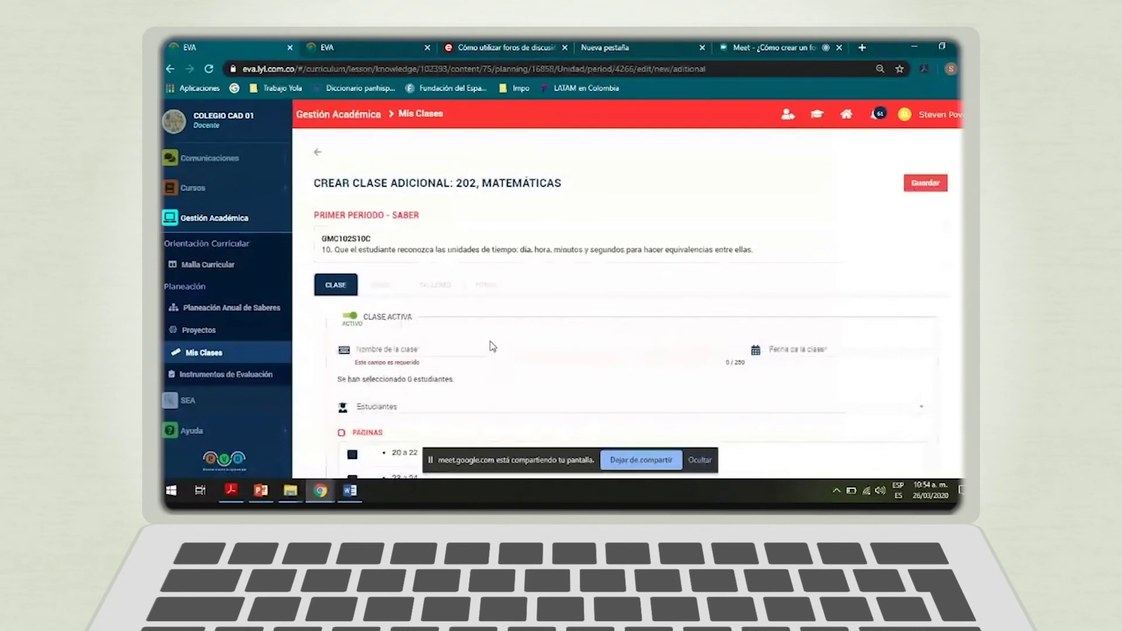
- Examine the heading, the section tabs and the required fields of the new additional class form
scroll(409, 293, "down", 2)
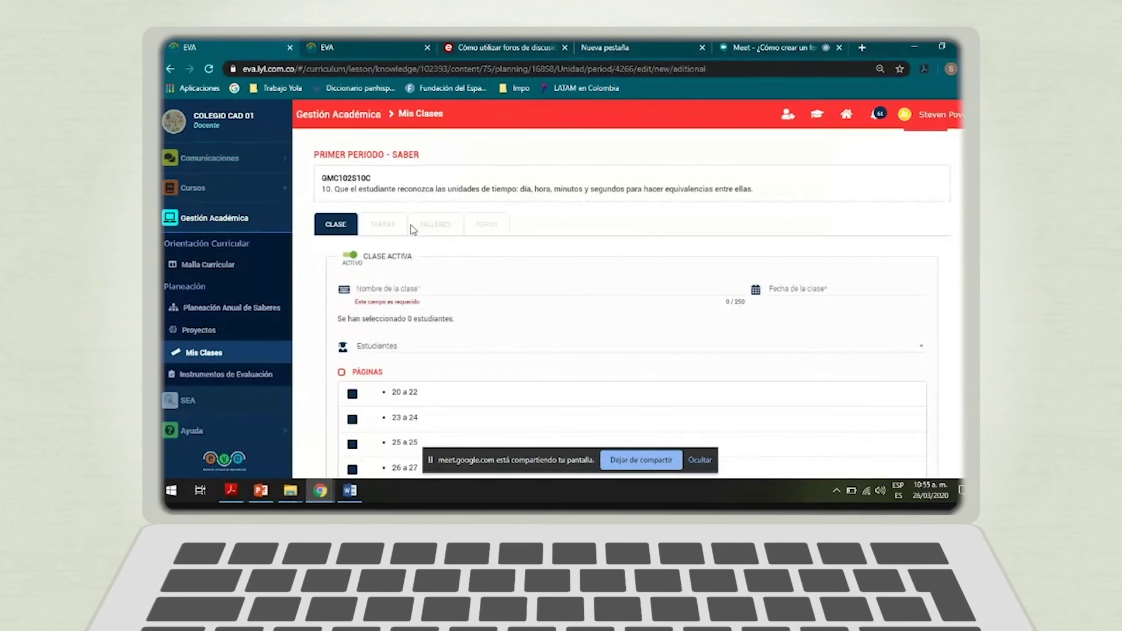
scroll(413, 229, "up", 2)
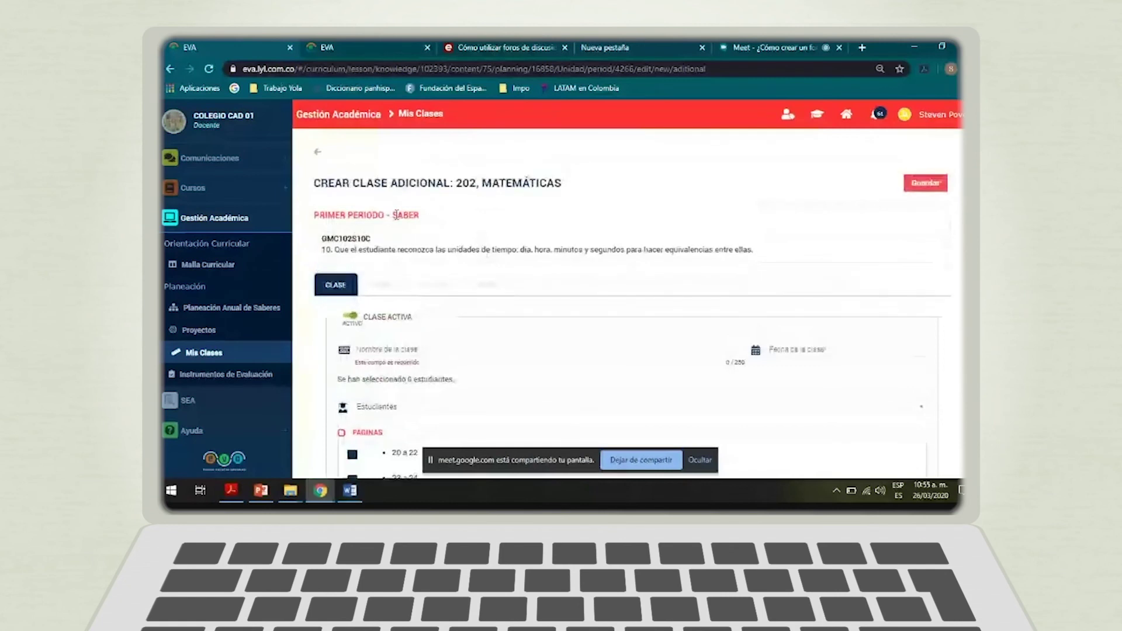
mouse_move(451, 183)
left_mouse_down()
mouse_move(314, 184)
mouse_move(445, 184)
left_mouse_up()
left_click(315, 184)
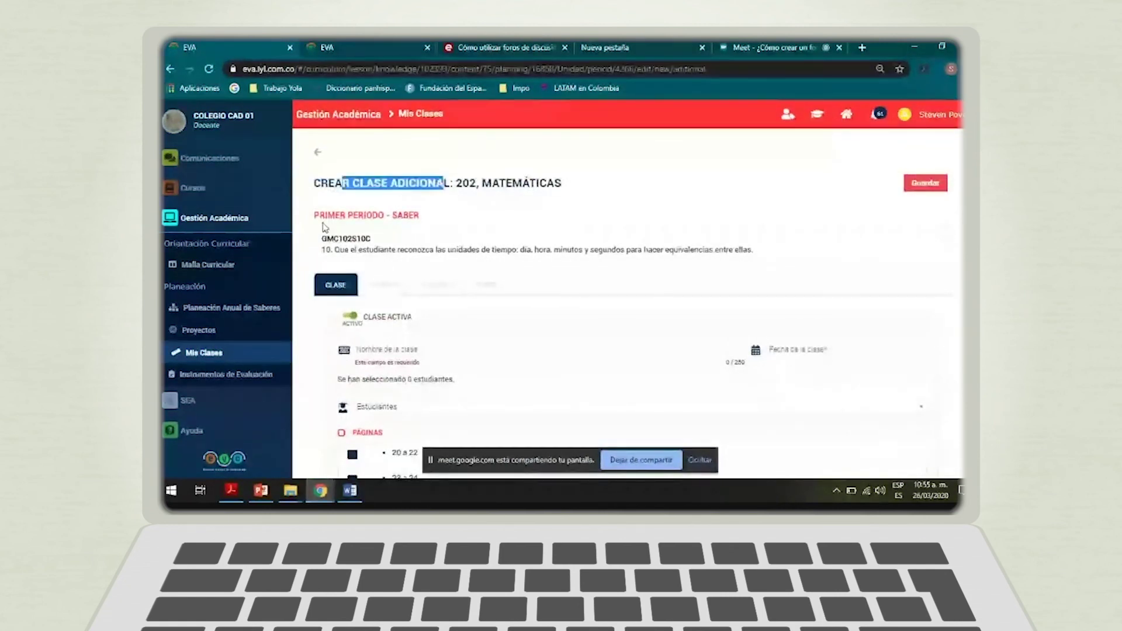
scroll(368, 275, "down", 2)
scroll(415, 320, "up", 2)
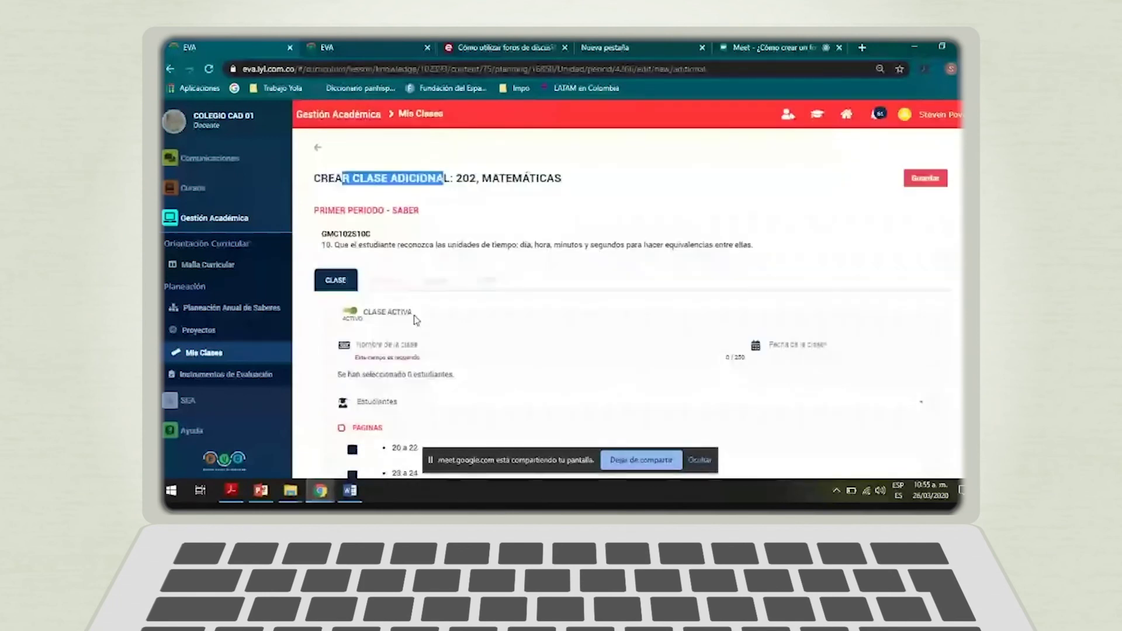
scroll(416, 320, "down", 2)
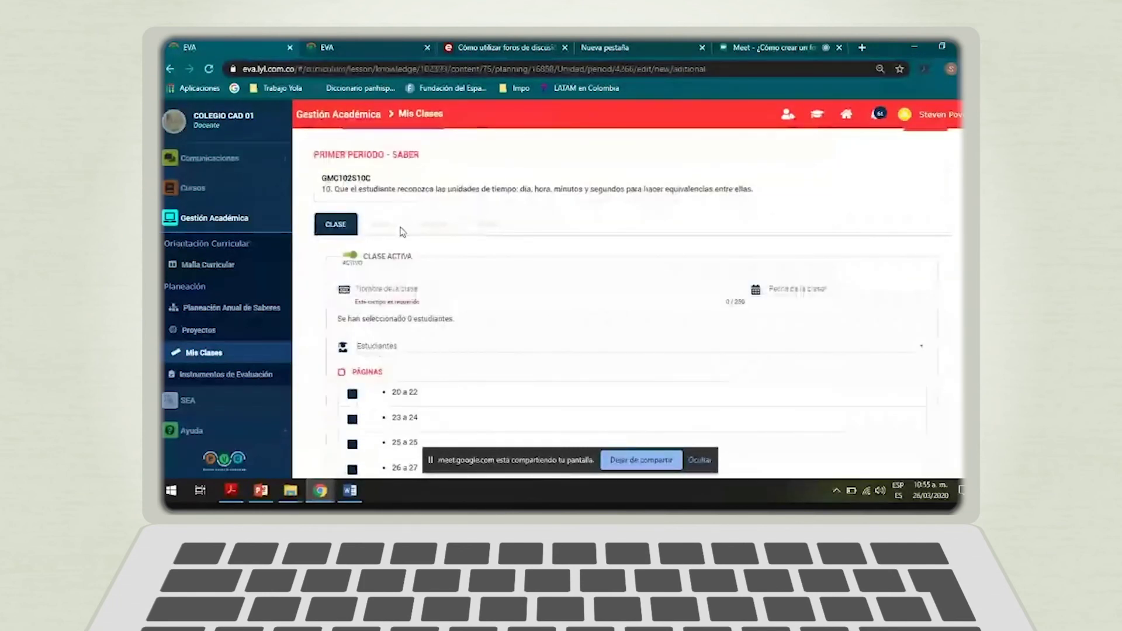
- Name the additional class "kjhmhh" and set its date to 2020-03-26
left_click(380, 288)
type("kjnmnh")
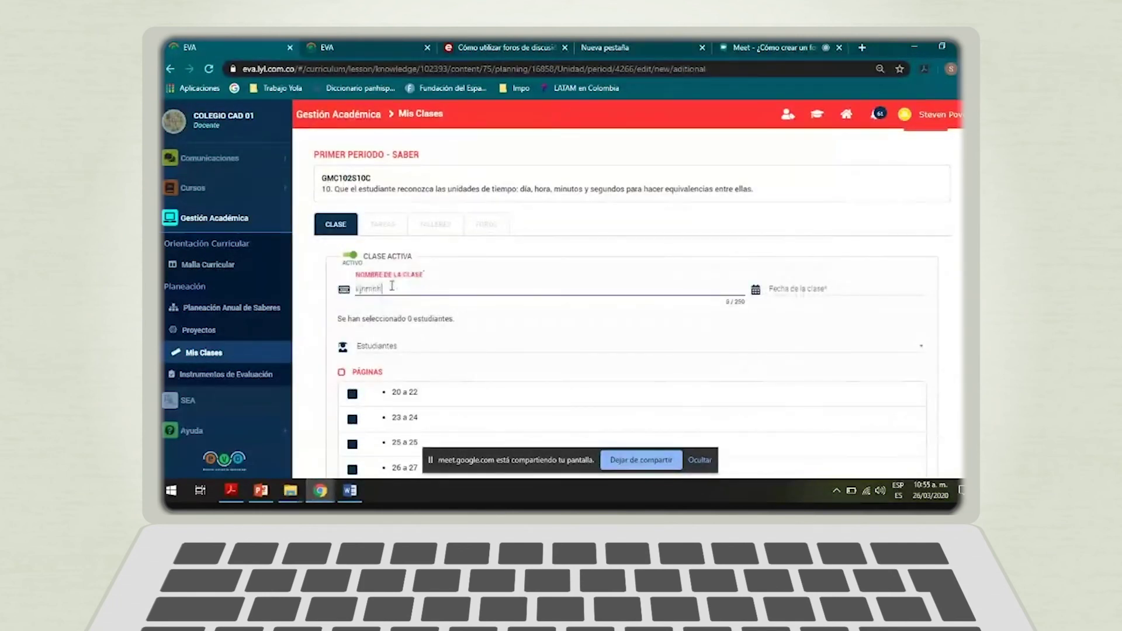
left_click(825, 290)
left_click(837, 374)
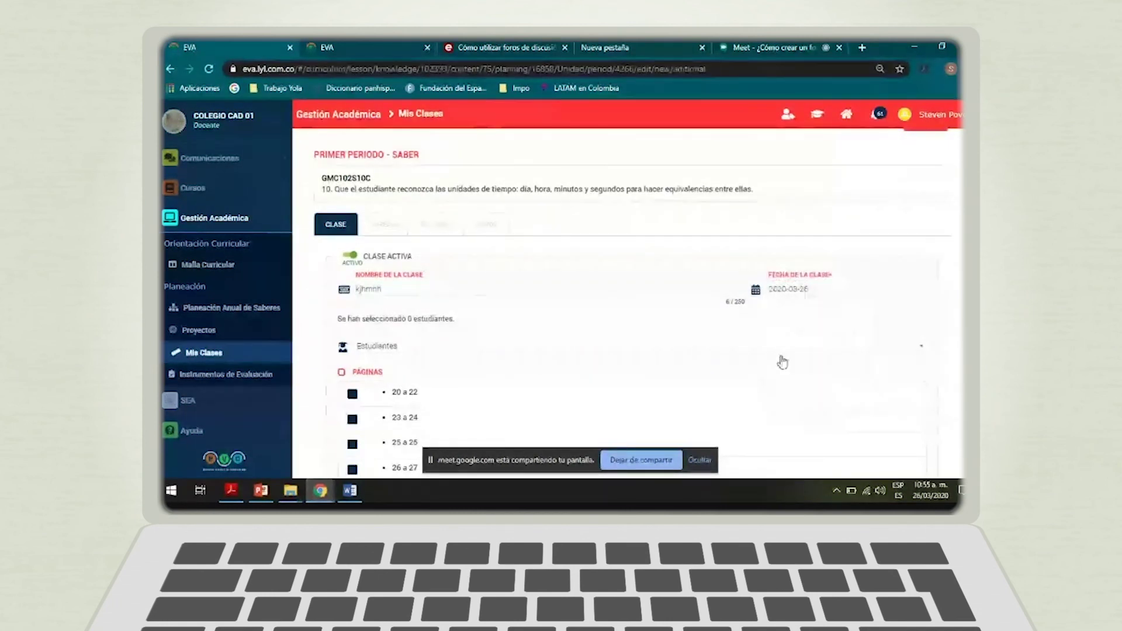
- Select pages 28 a 29 for the additional class and save it
scroll(460, 360, "down", 2)
left_click(353, 441)
scroll(357, 450, "down", 1)
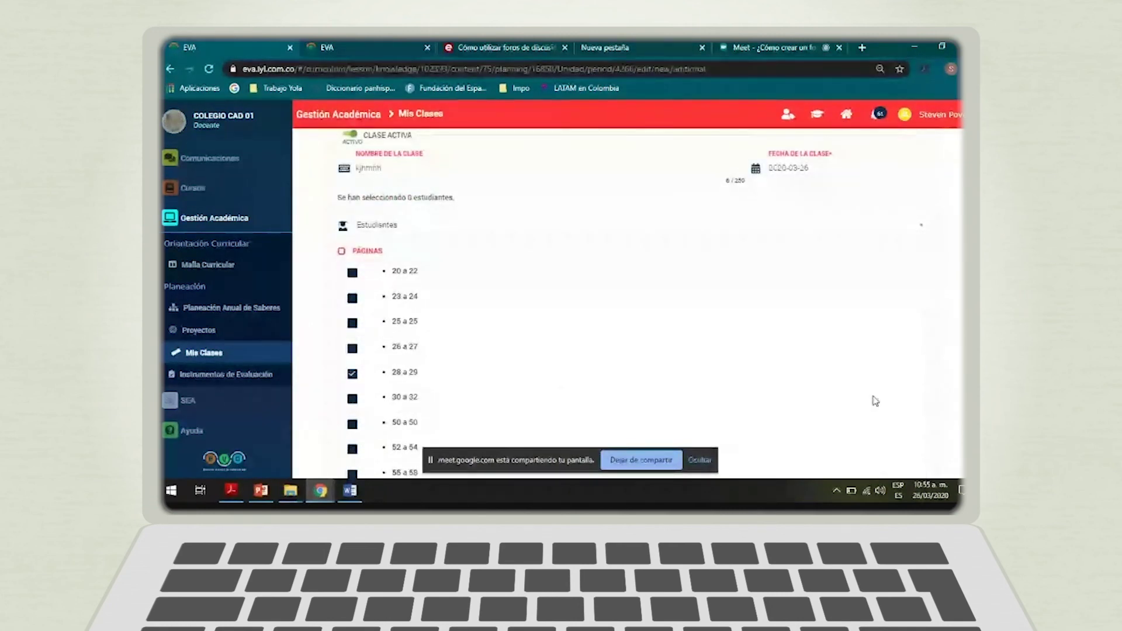
scroll(355, 368, "down", 10)
scroll(776, 275, "up", 15)
left_click(926, 180)
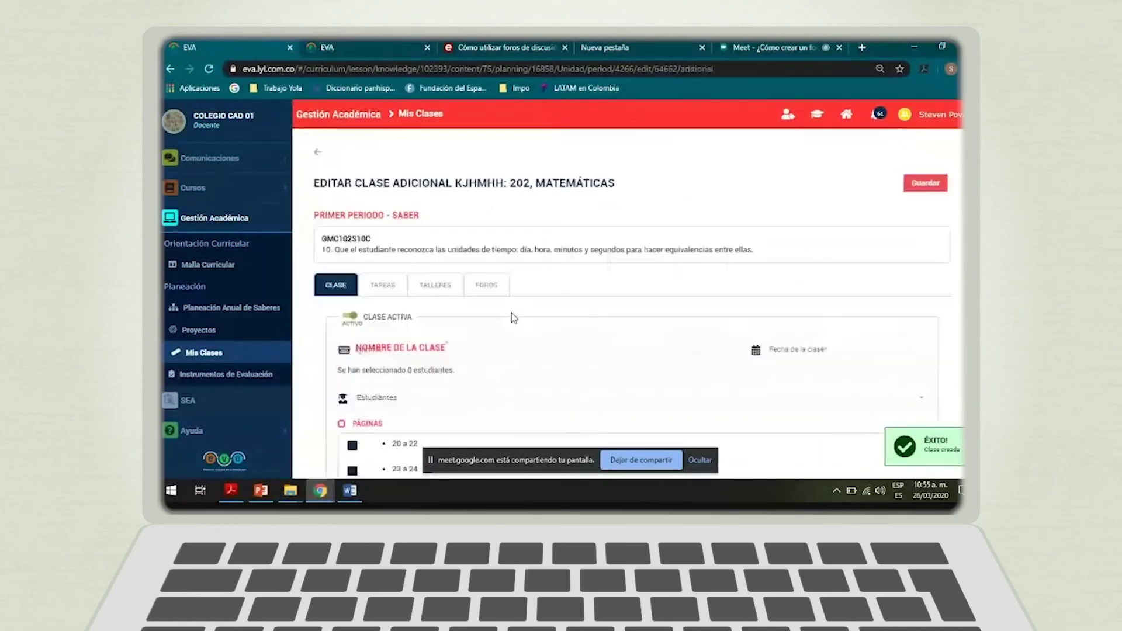
- Check the saved class's Tareas section, go to Foros and start creating a forum
left_click(383, 284)
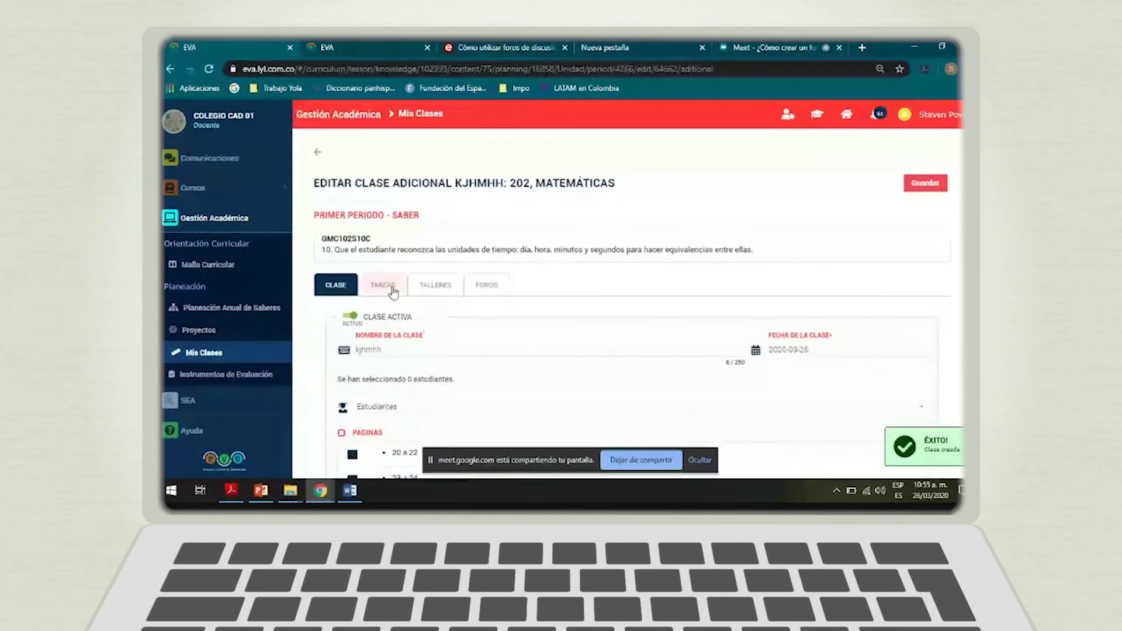
left_click(487, 274)
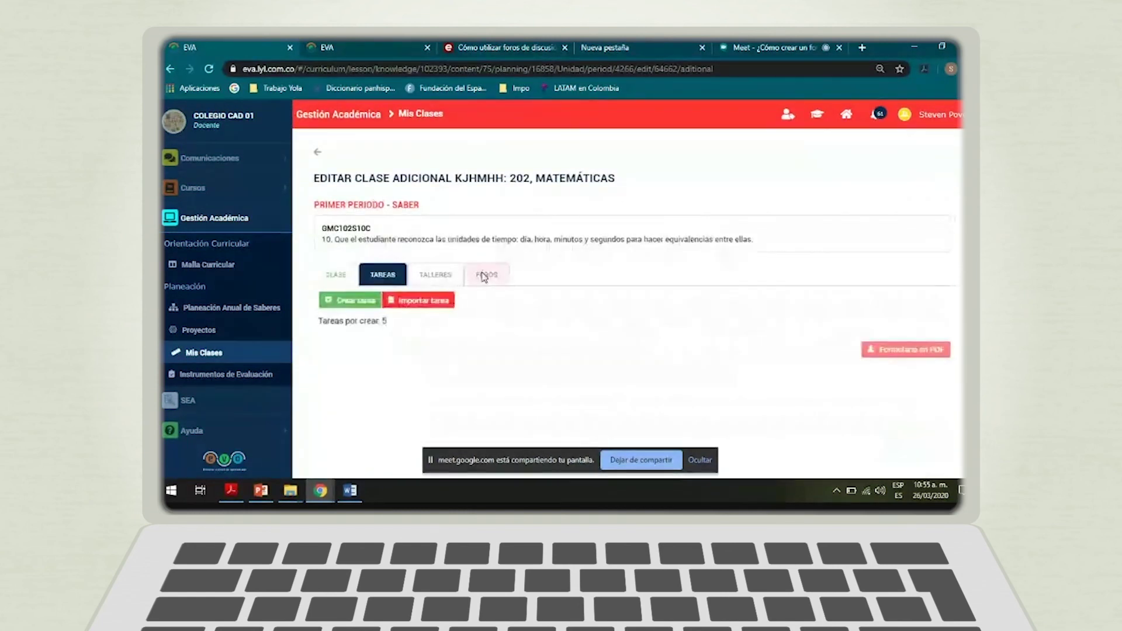
left_click(342, 276)
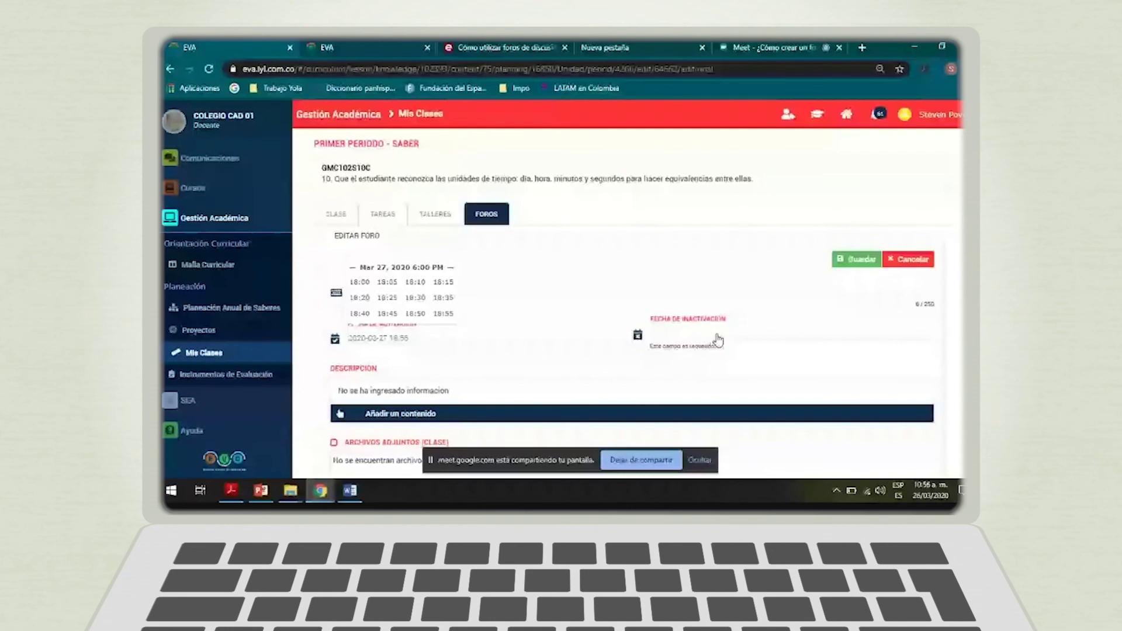
- Set the new forum's inactivation date to 2020-03-31 at 21:55
left_click(718, 341)
scroll(735, 342, "down", 1)
left_click(941, 289)
scroll(941, 289, "down", 1)
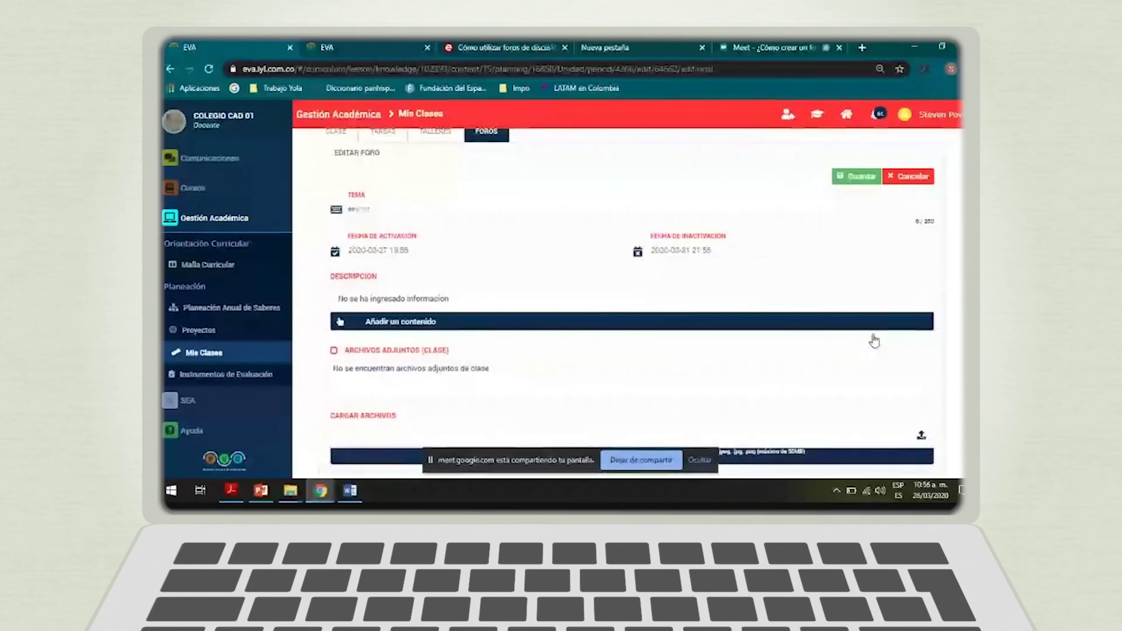
- Insert the Eduteka 2020 awards banner into the forum's description content using the image link ending in bannerMaestriaSup-3.jpg
left_click_drag(378, 276, 326, 279)
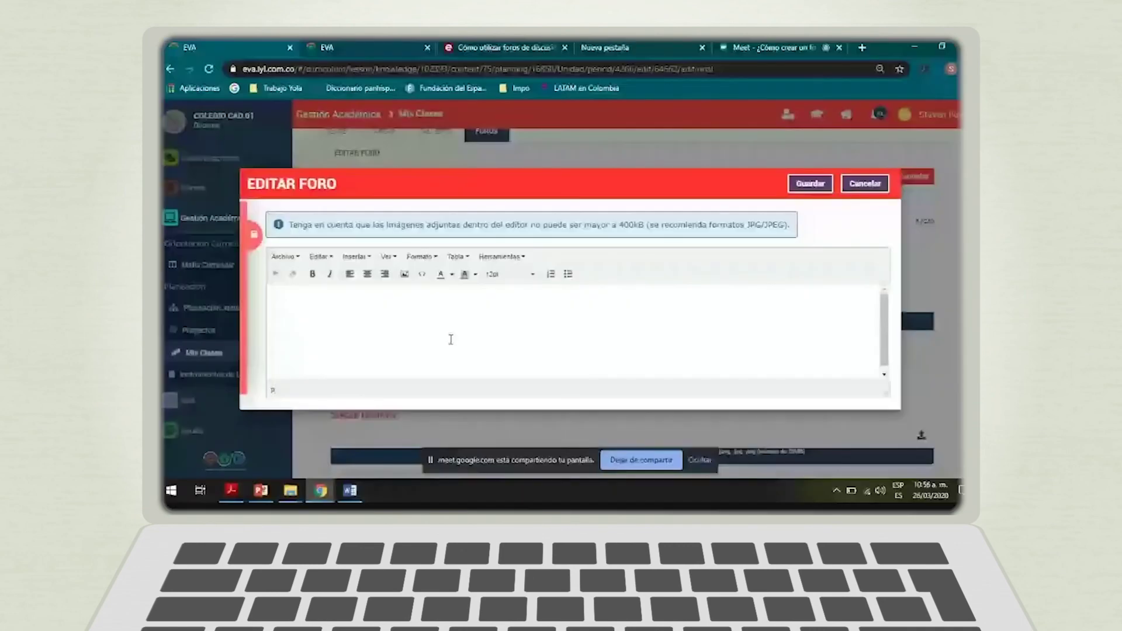
left_click(450, 340)
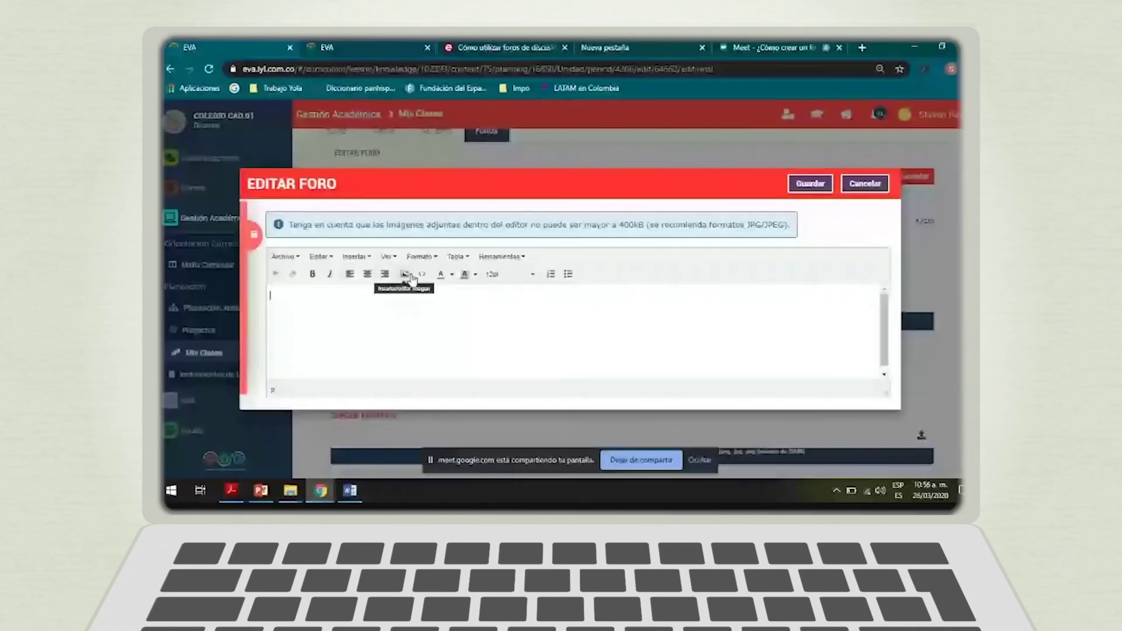
left_click(405, 275)
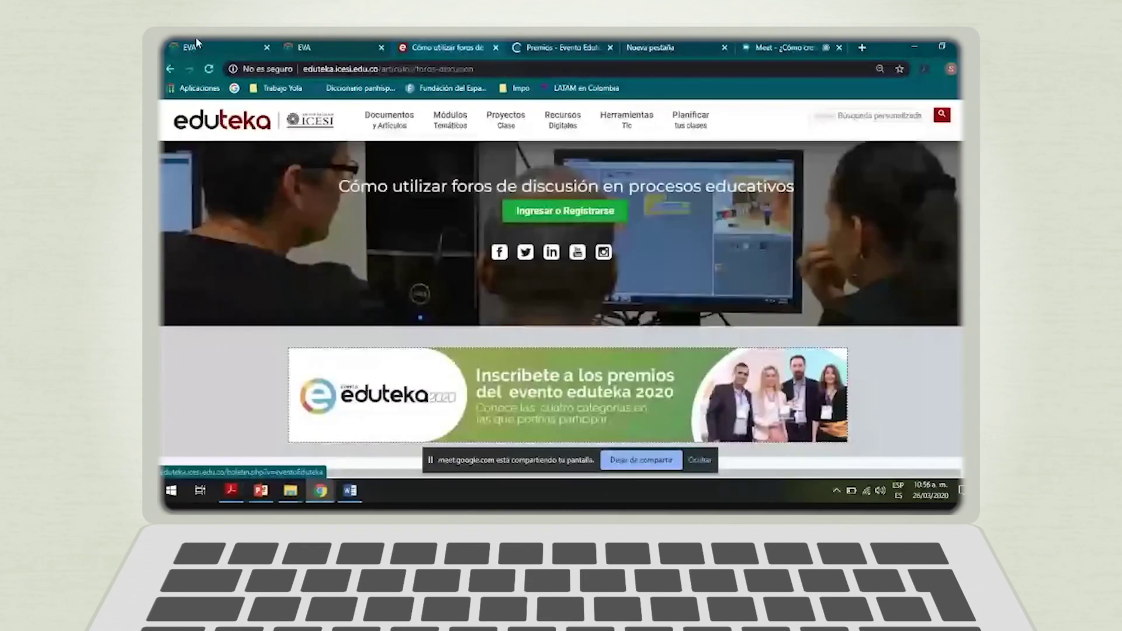
left_click(195, 37)
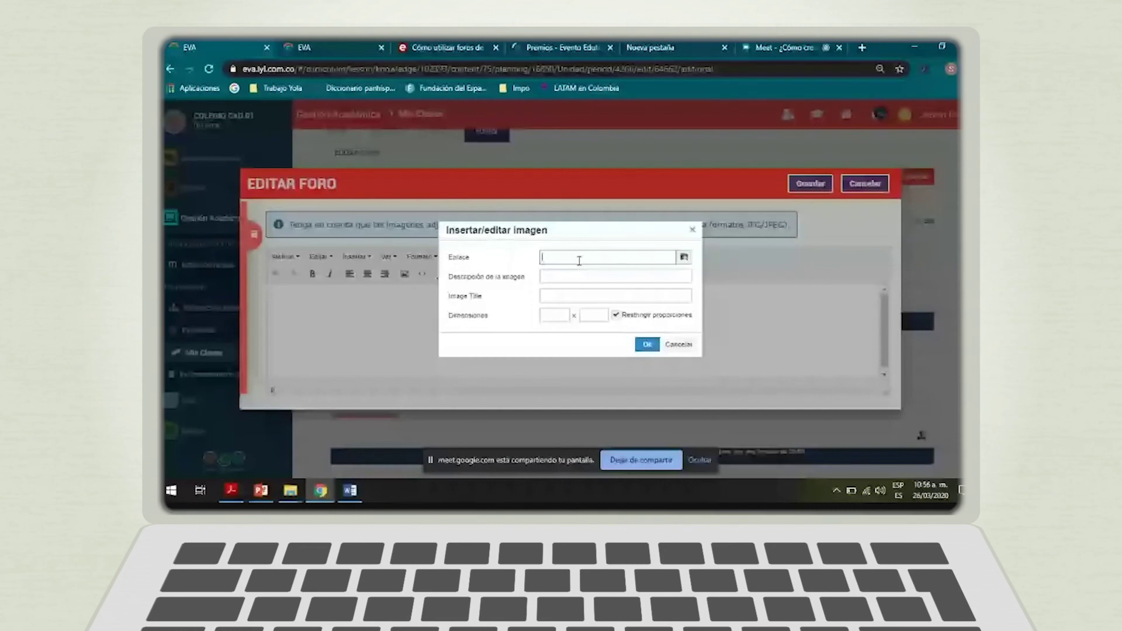
key("ctrl+v")
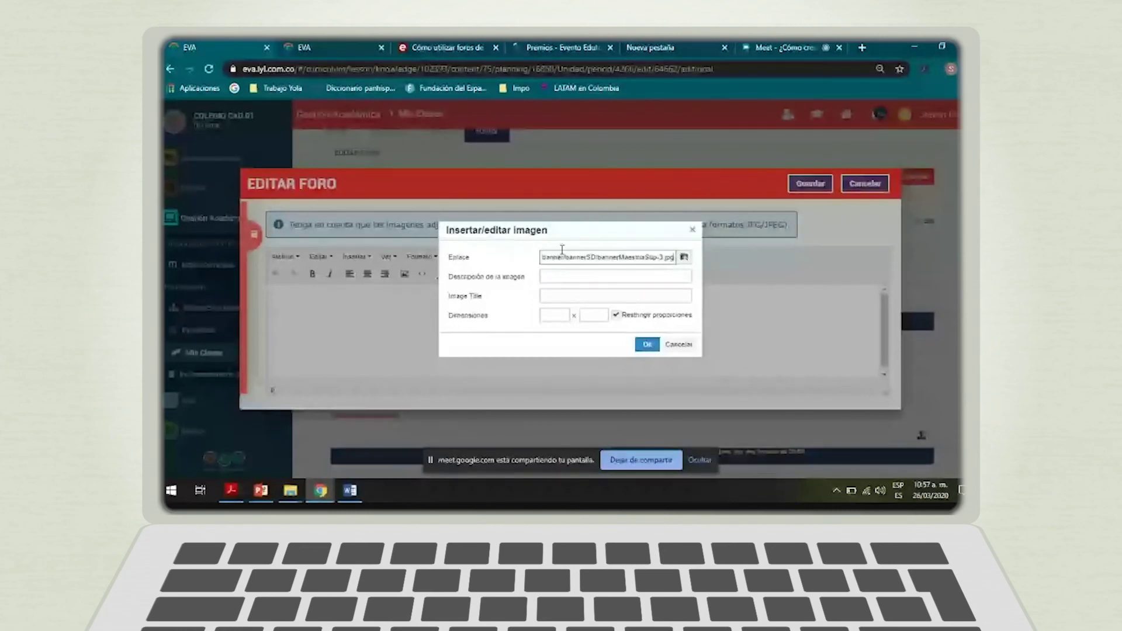
left_click(647, 344)
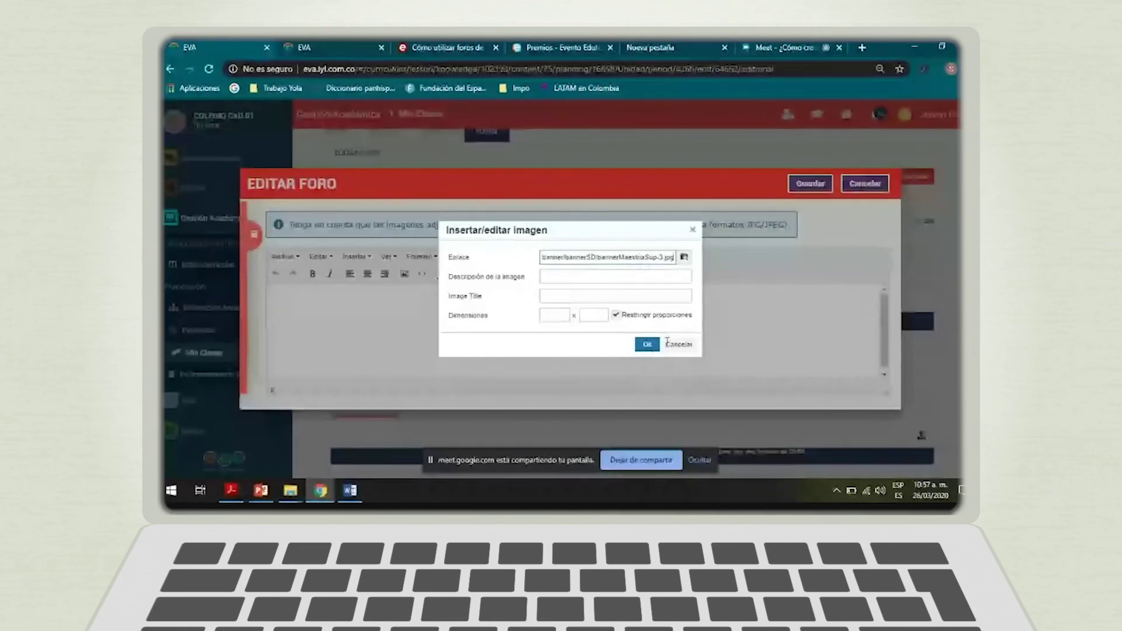
left_click(815, 325)
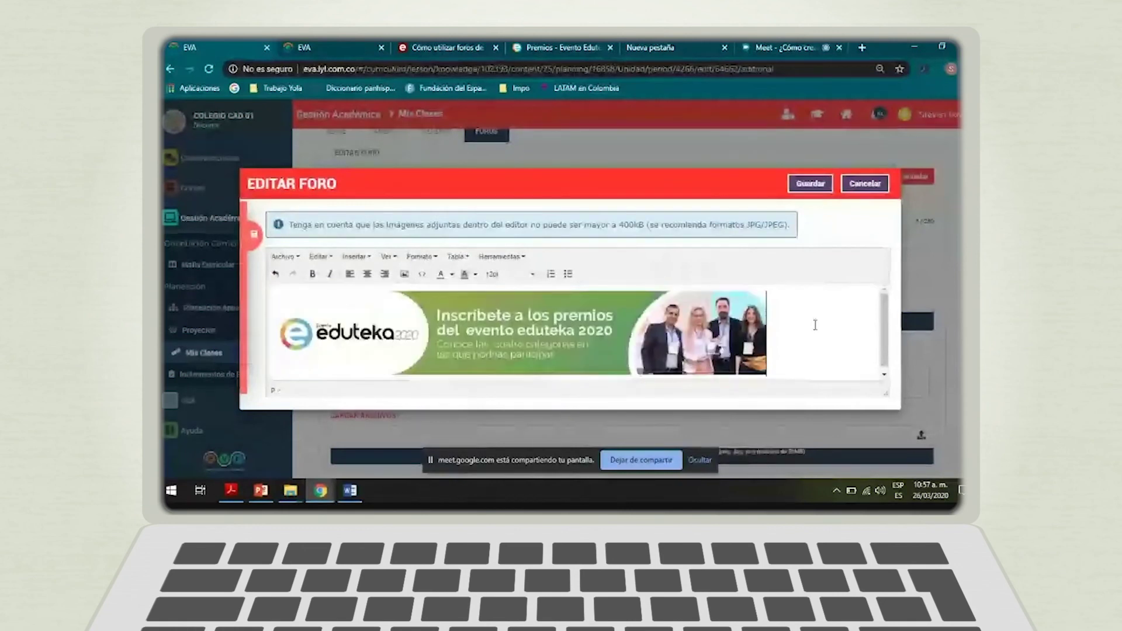
- Delete the banner image from the description content and insert it again from the same copied link
scroll(815, 325, "down", 1)
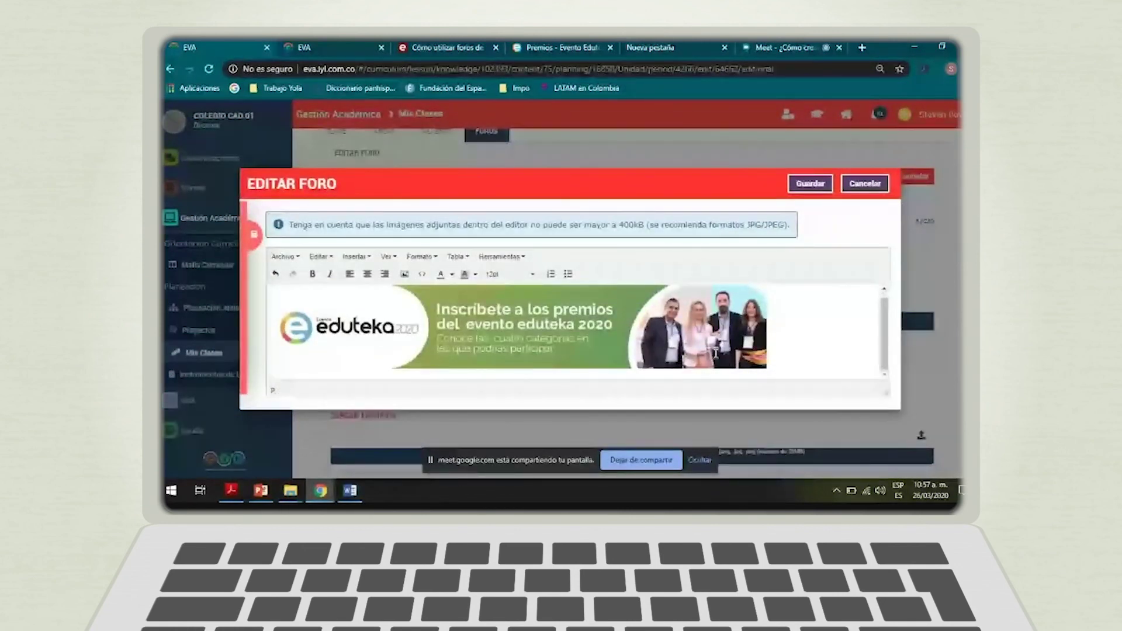
key("BackSpace")
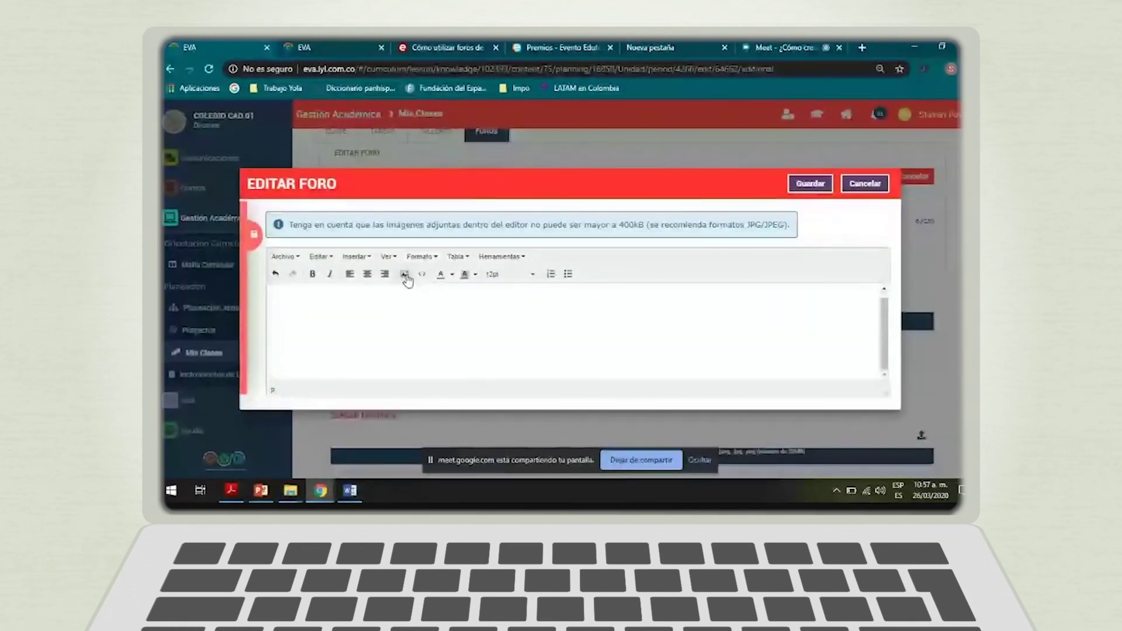
left_click(404, 274)
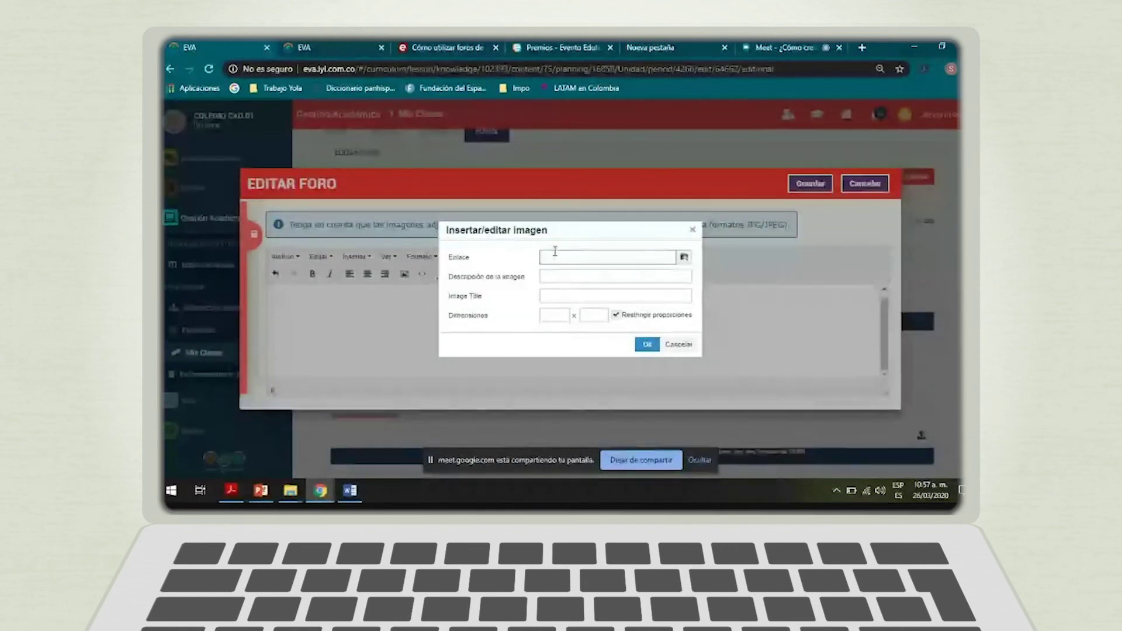
key("ctrl+v")
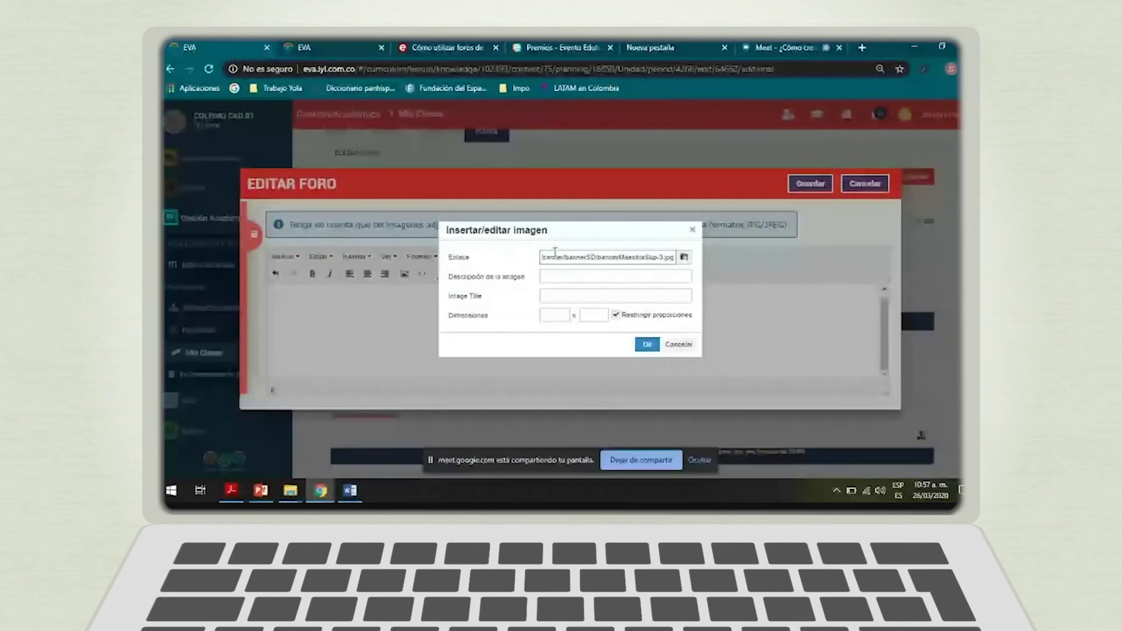
left_click(645, 345)
left_click(783, 338)
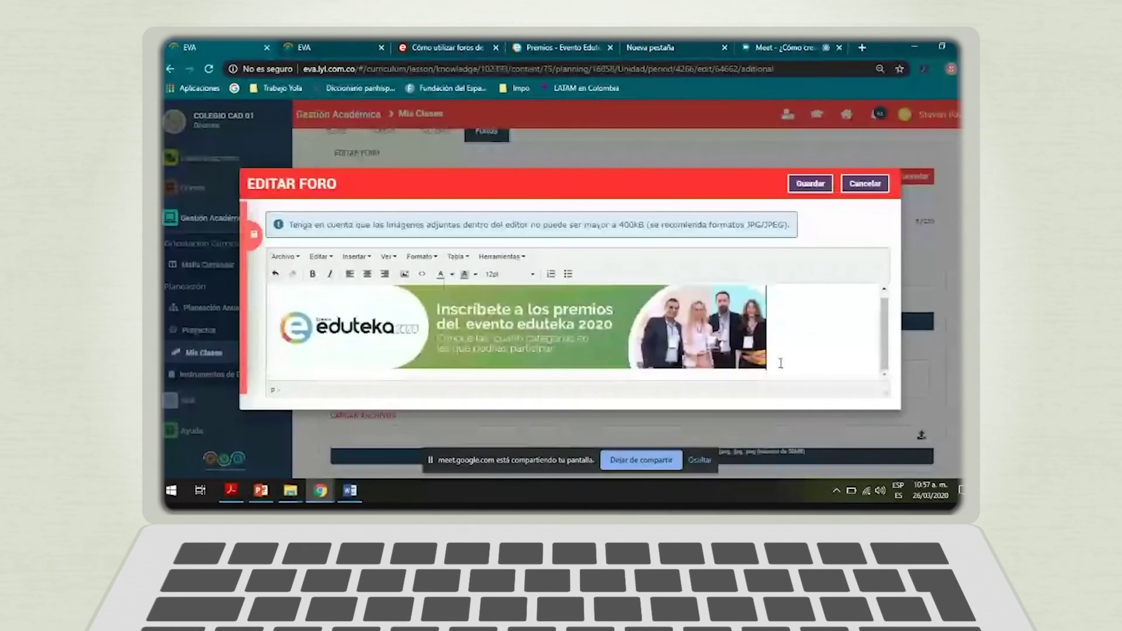
- Open the source code of the forum's description content and delete all of it, including the banner image
scroll(783, 339, "down", 1)
scroll(652, 293, "up", 1)
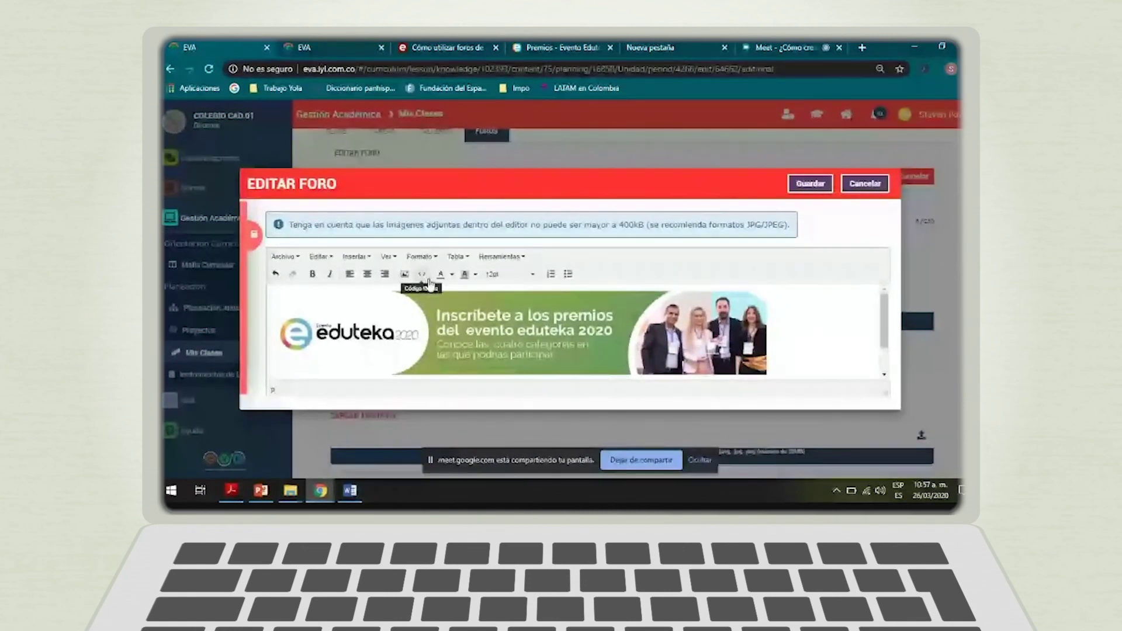
scroll(416, 293, "down", 1)
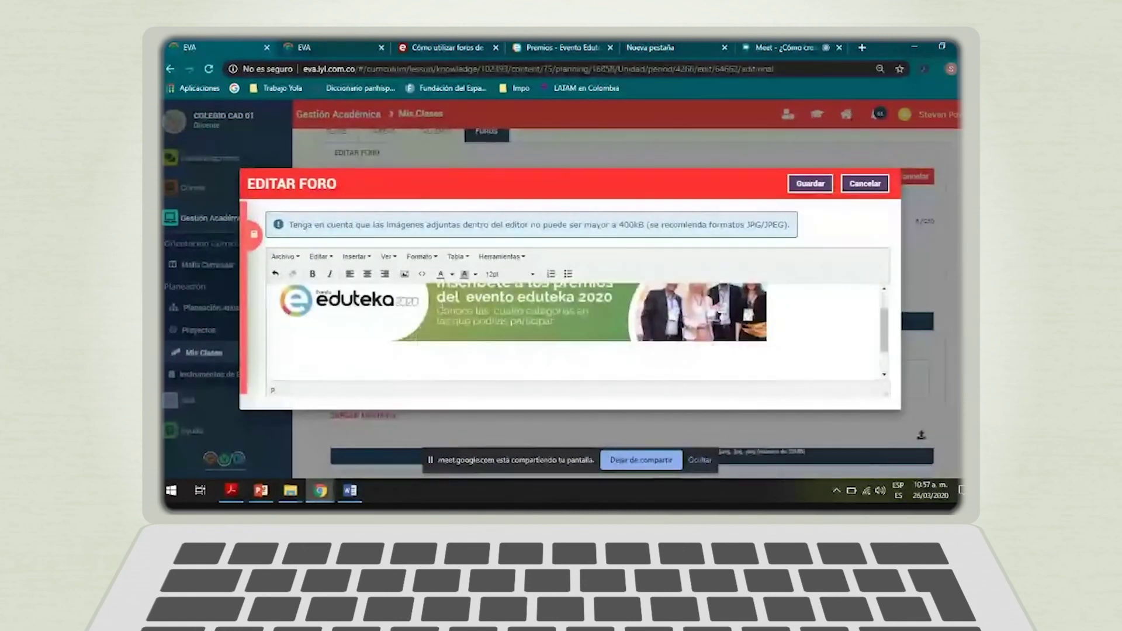
left_click(423, 275)
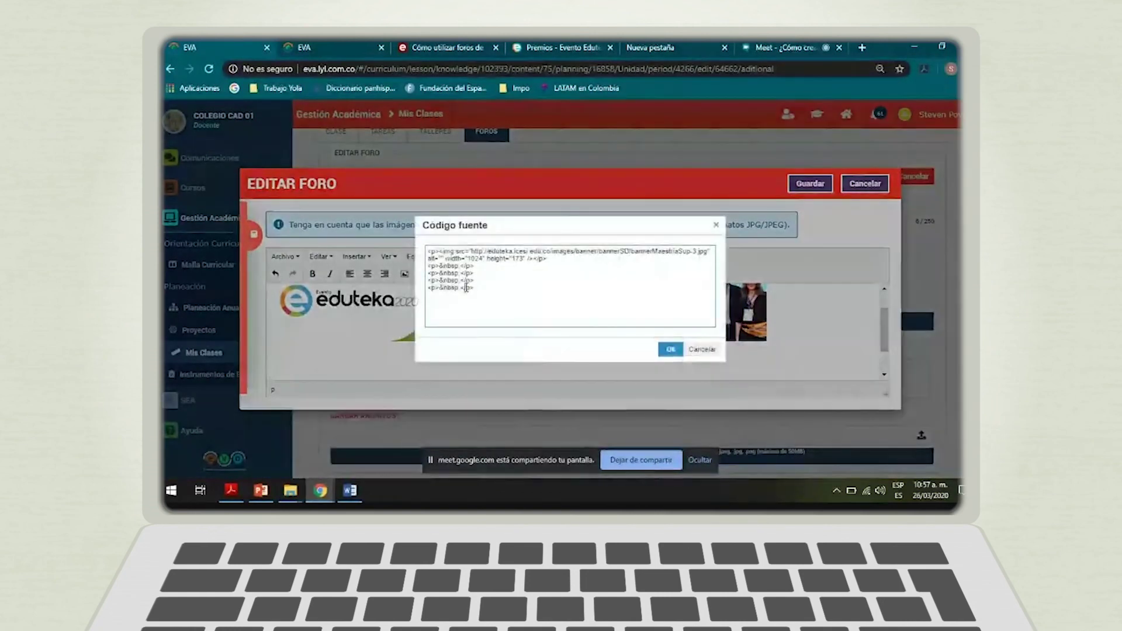
left_click_drag(465, 287, 428, 247)
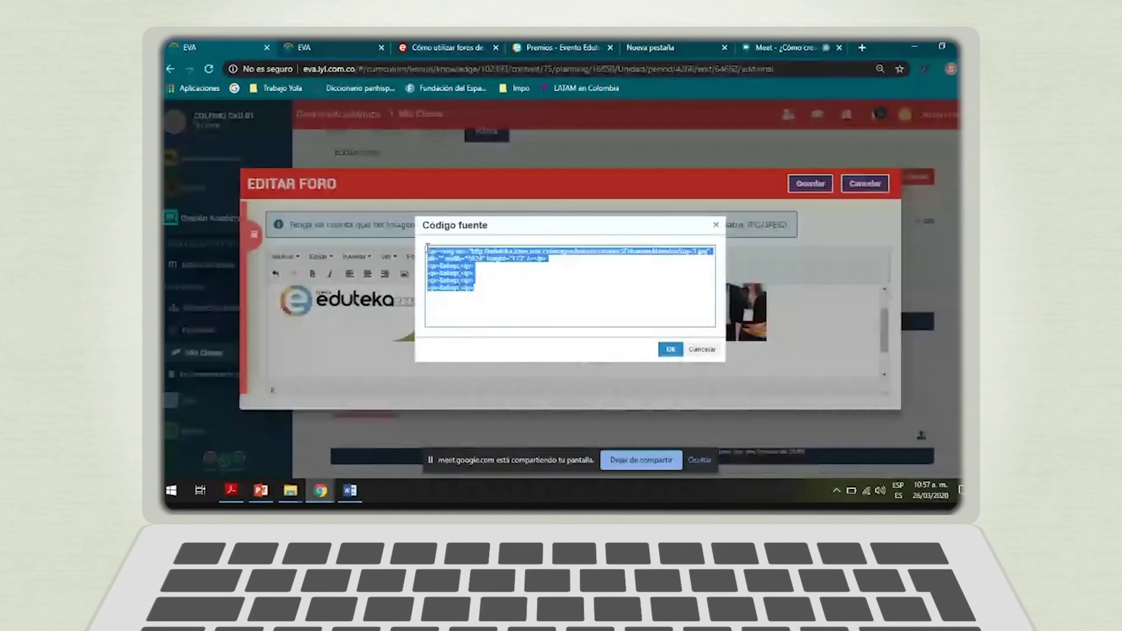
key("Delete")
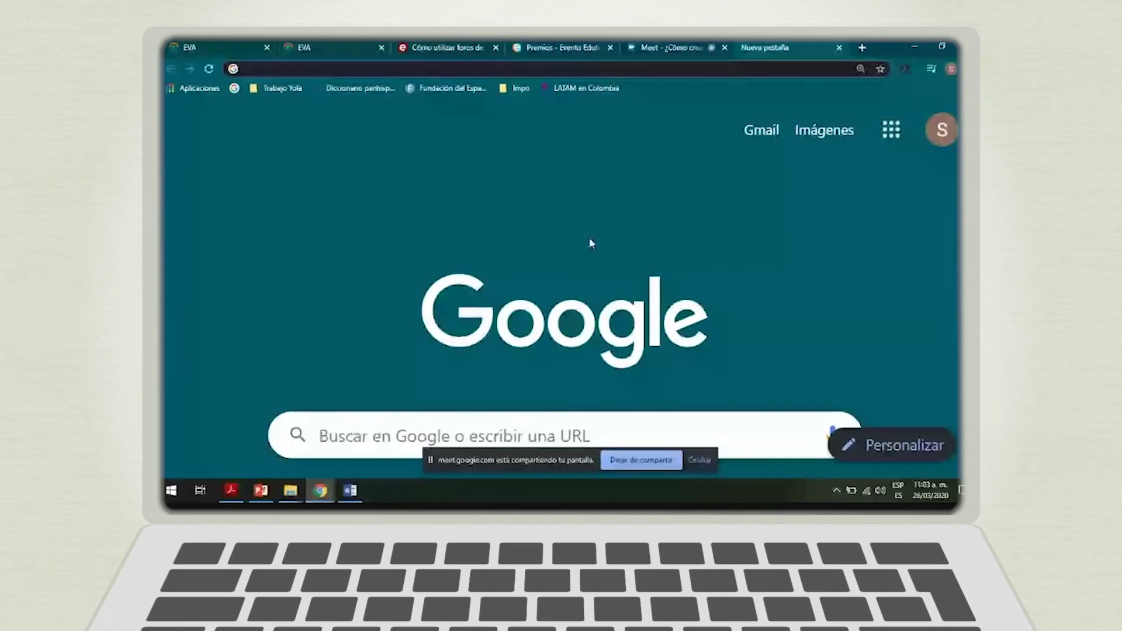
- Load Google's YouTube channel in the new browser tab and embed YouTube video kb6tSD9n6Xg at 728 × 409 through the forum description's source code
right_click(376, 186)
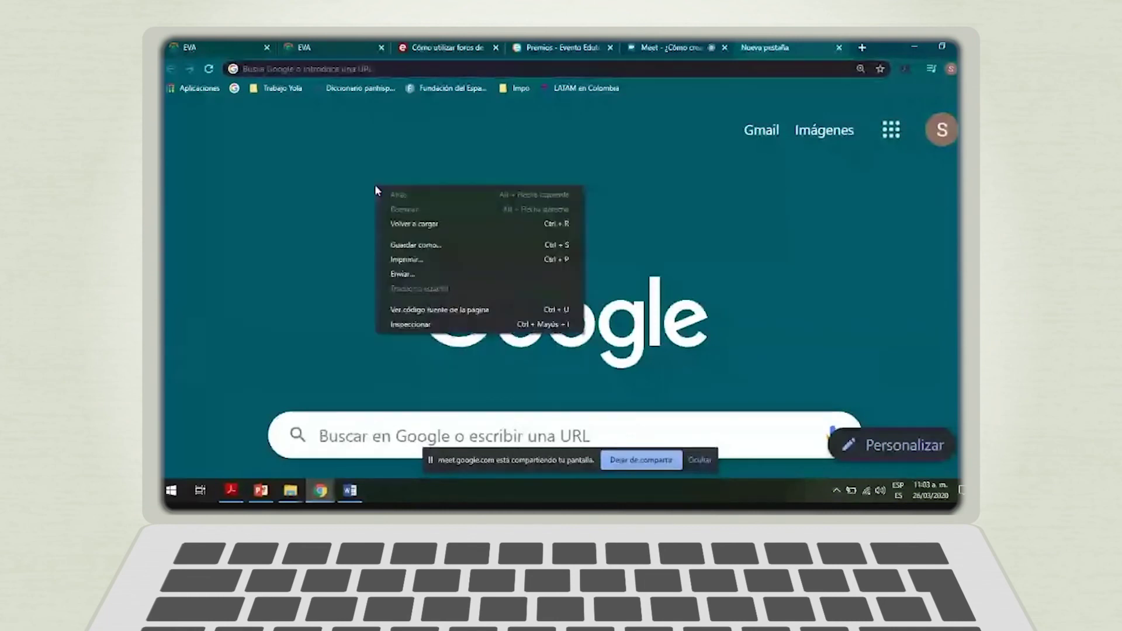
left_click(347, 244)
type("yoitube")
left_click(290, 117)
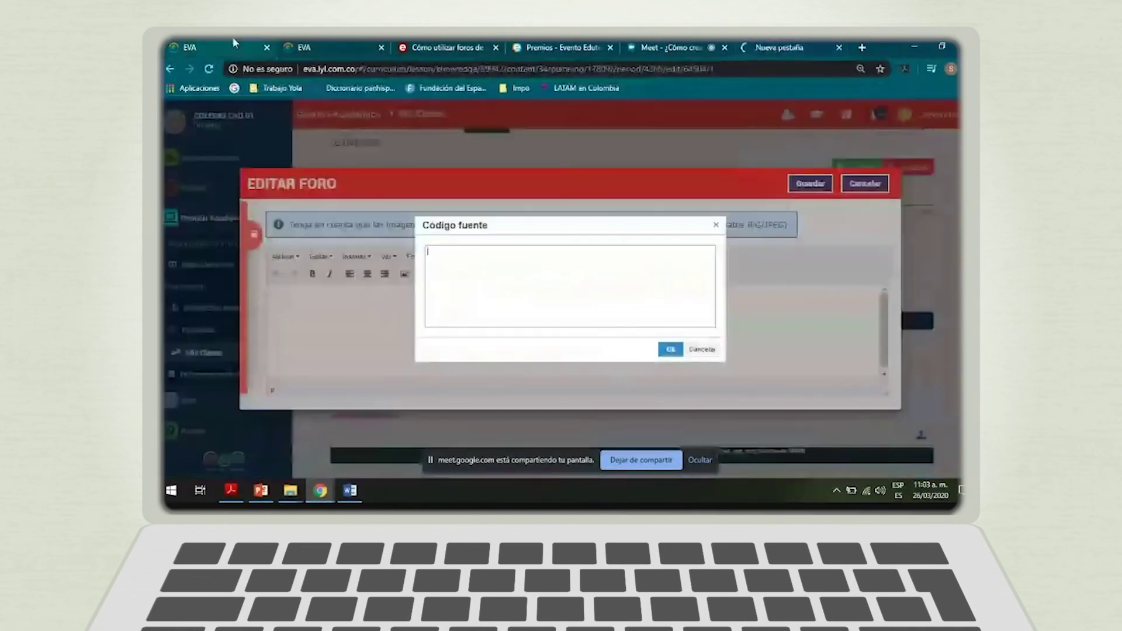
type("<iframe width=\"728\" height=\"409\" src=\"https://www.youtube.com/embed/kb6tSD9n6Xg\" frameborder=\"0\" allow=\"accelerometer; autoplay; encrypted-media; gyroscope; picture-in-picture\" allowfullscreen></iframe>")
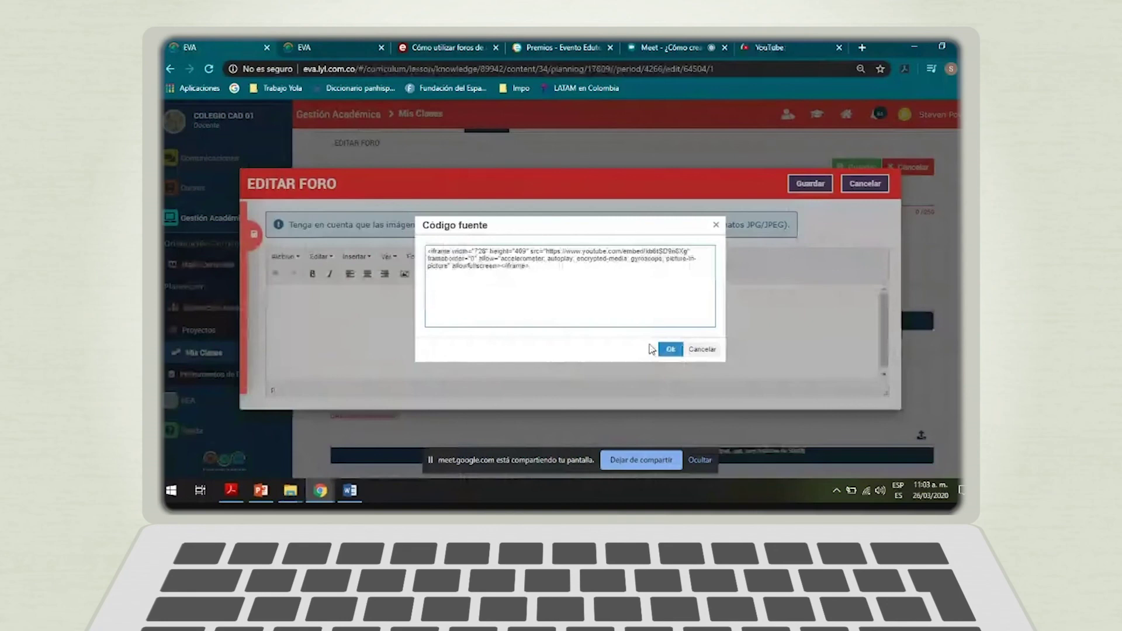
left_click(669, 349)
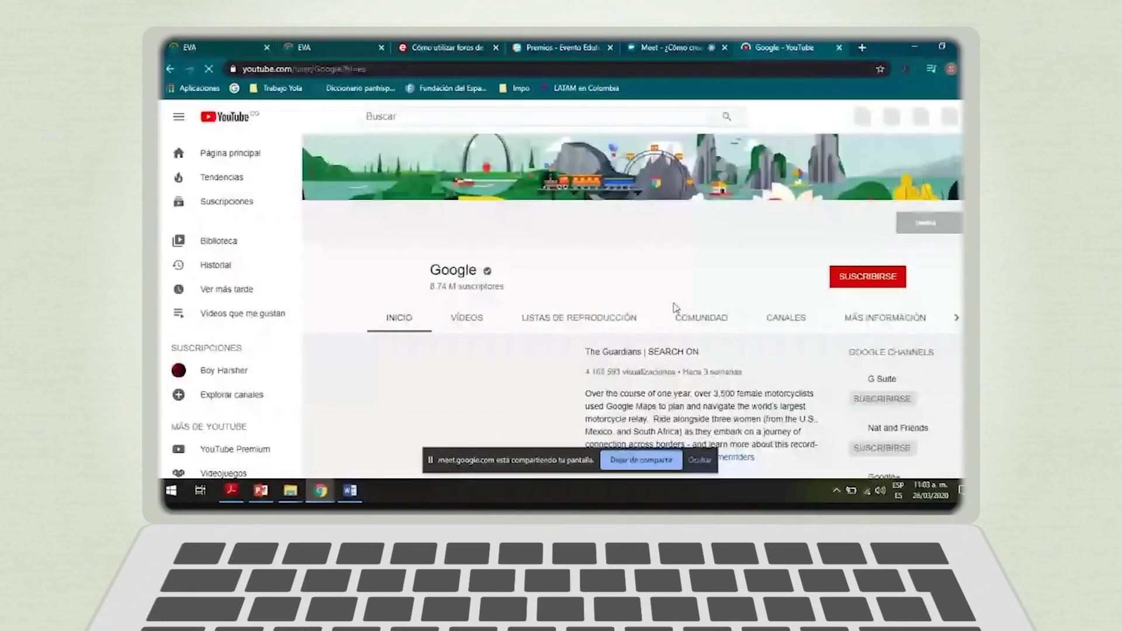
- On Google's YouTube channel, mute The Guardians | SEARCH ON video and copy its embed code
scroll(675, 308, "down", 5)
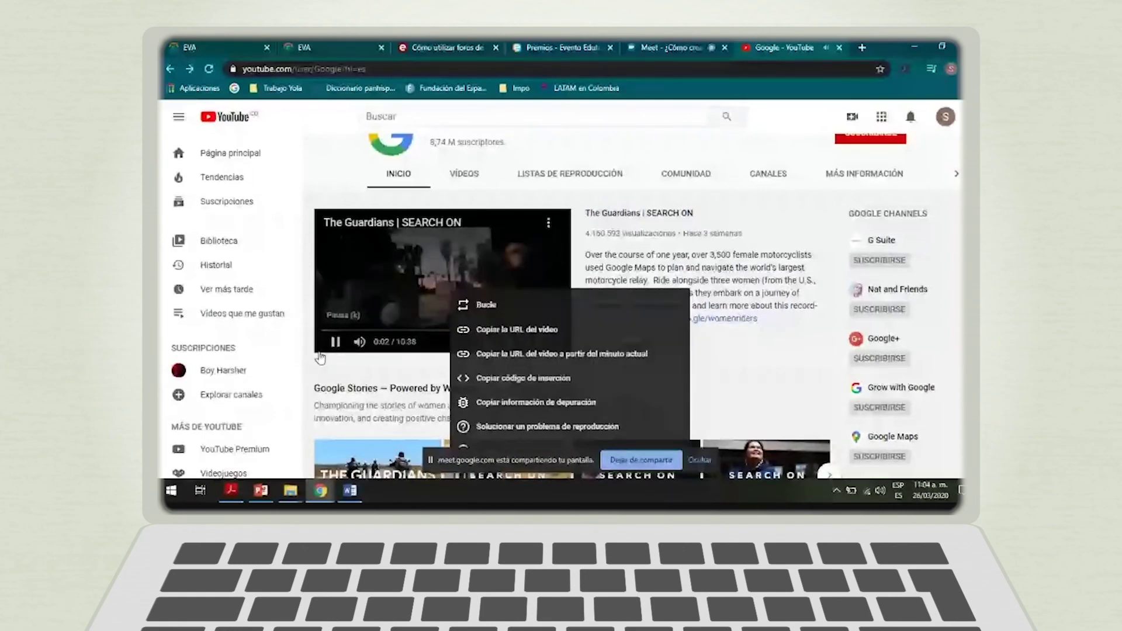
left_click(359, 342)
right_click(404, 283)
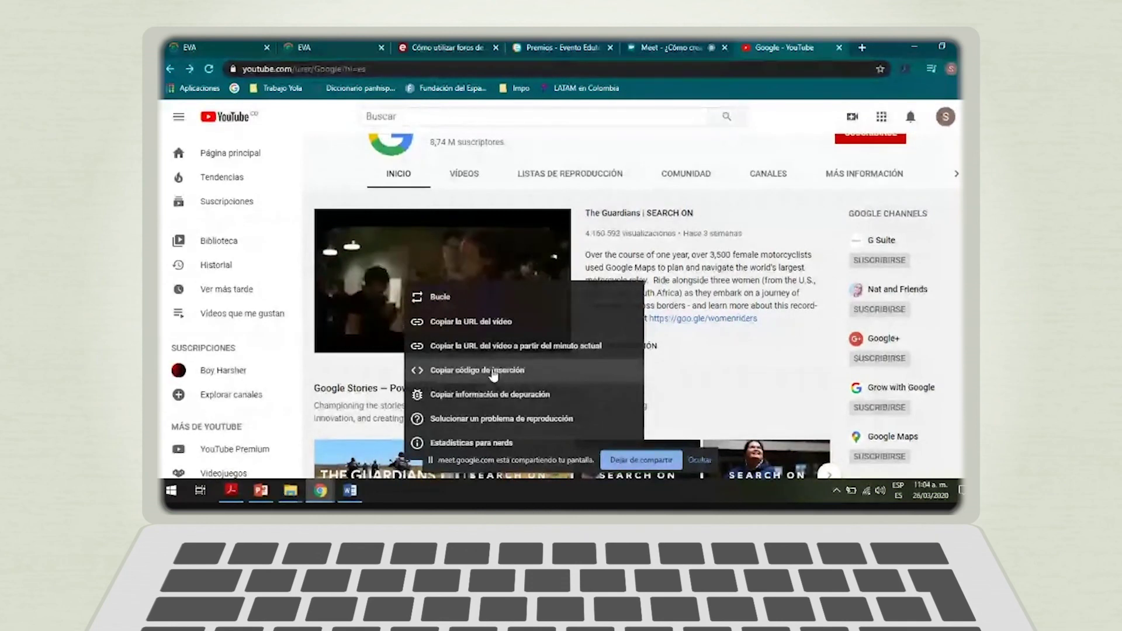
right_click(465, 296)
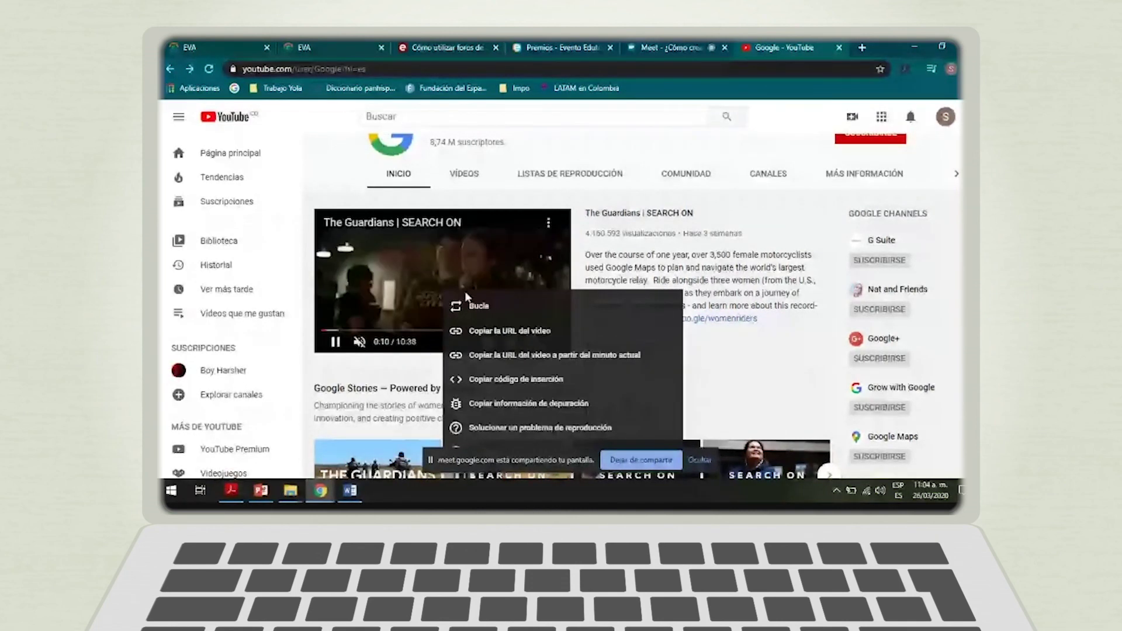
left_click(466, 296)
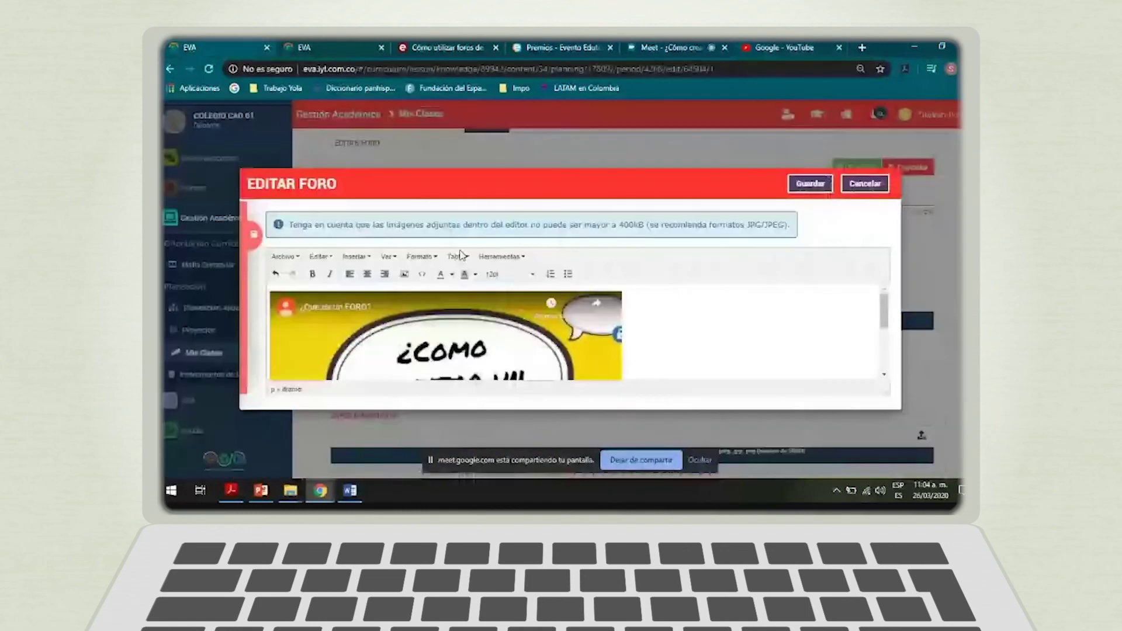
- Replace the forum description's source code with the copied 424 × 238 iframe for YouTube video FioLVuBibuw
left_click(422, 273)
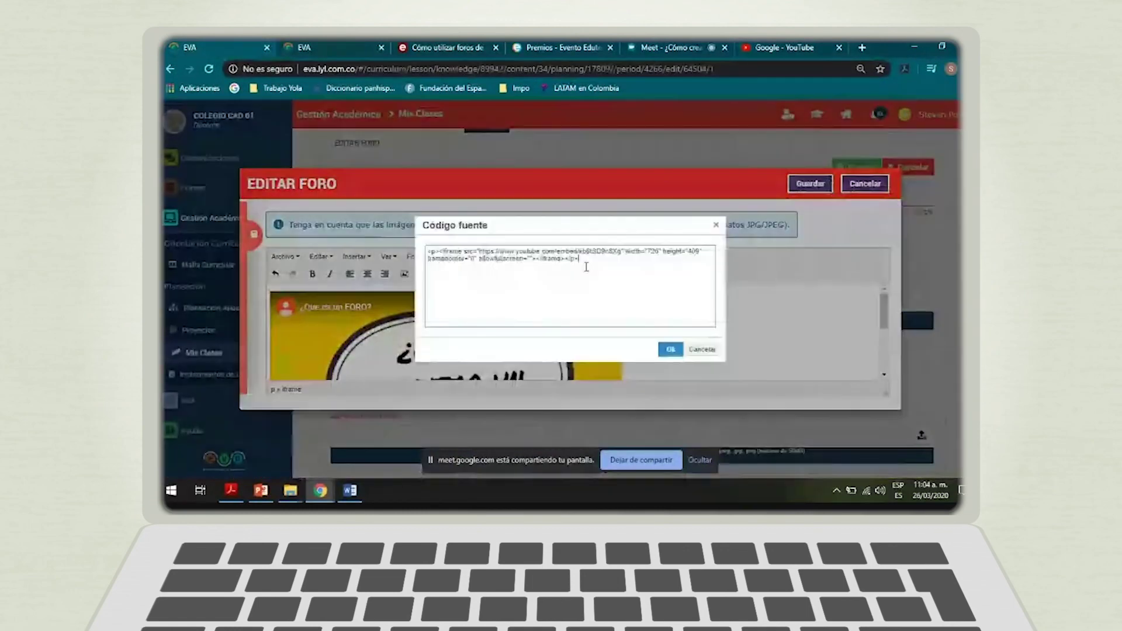
type("<iframe width=\"424\" height=\"238\" src=\"https://www.youtube.com/embed/FioLVuBibuw\" frameborder=\"0\" allow=\"accelerometer; autoplay; encrypted-media; gyroscope; picture-in-picture\" allowfullscreen></iframe>")
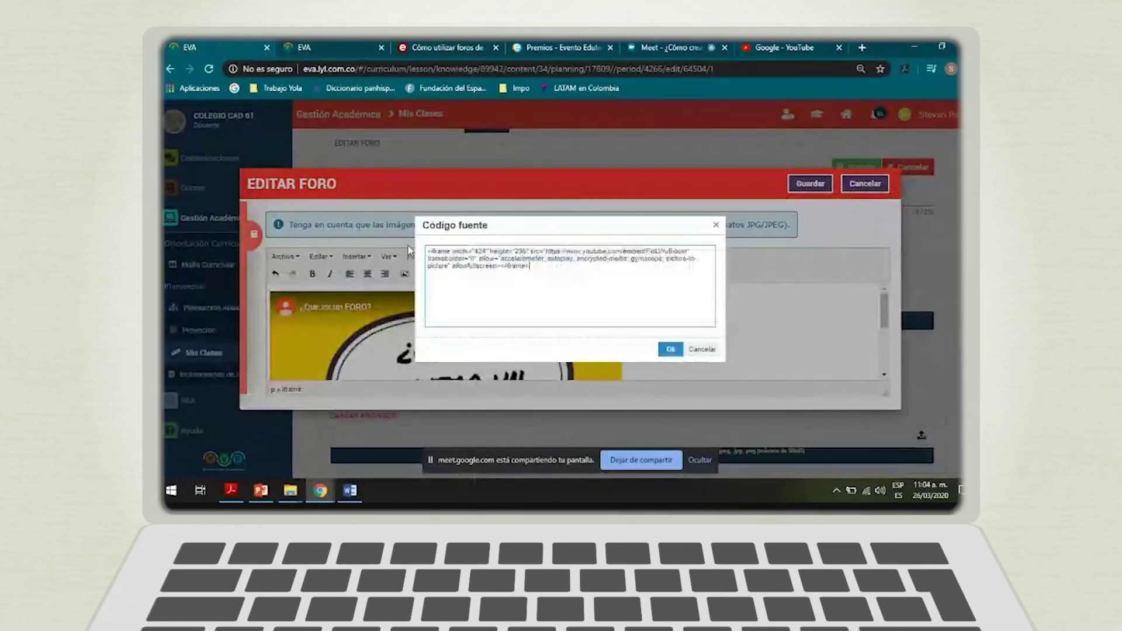
left_click(675, 349)
- Copy the embed code of The Guardians | SEARCH ON video from YouTube again and return to the forum's description editor
left_click(832, 41)
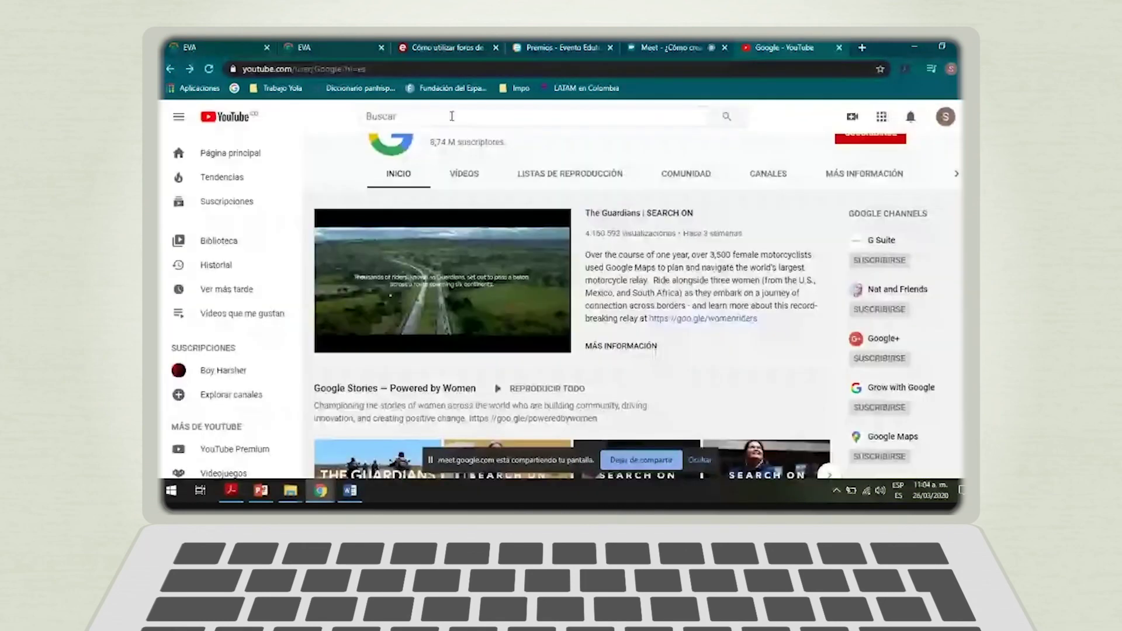
right_click(428, 251)
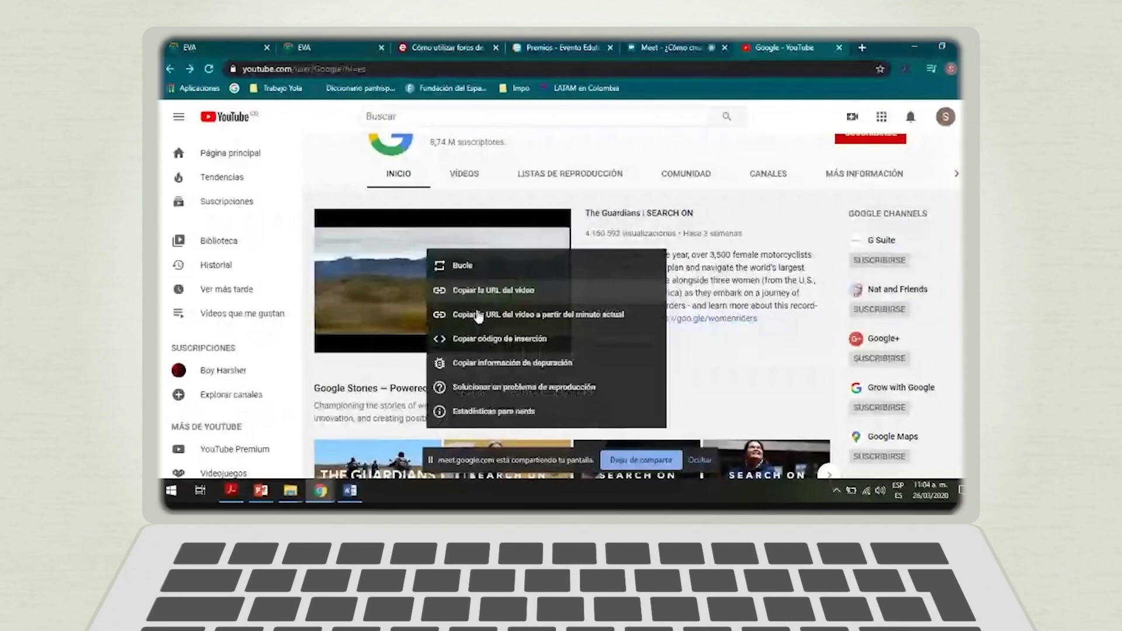
left_click(494, 339)
left_click(181, 46)
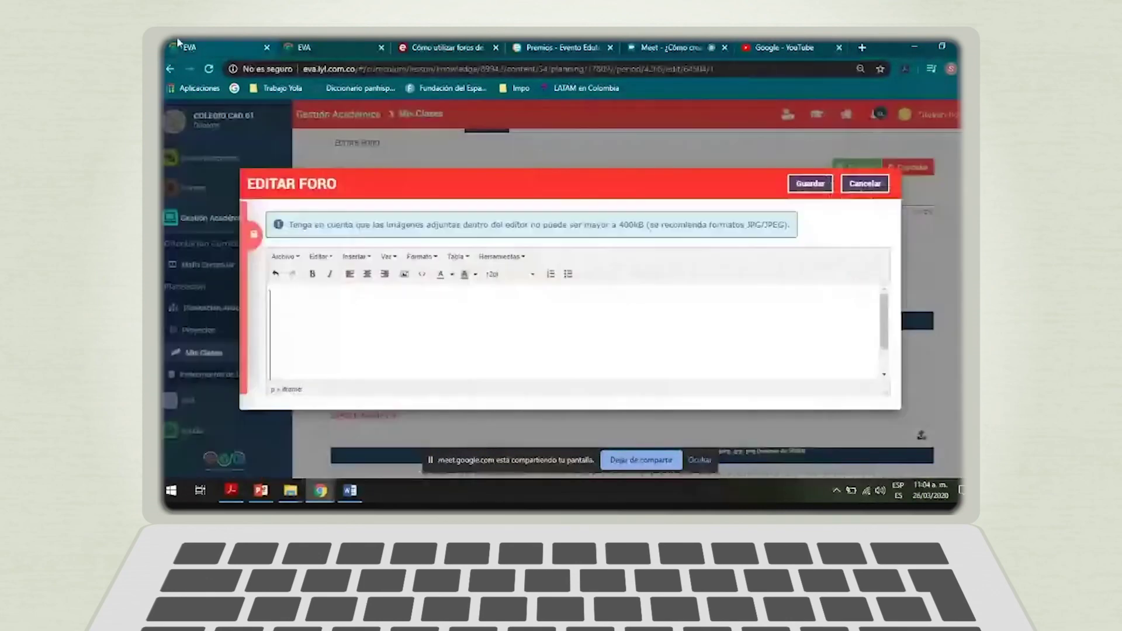
key("ctrl+v")
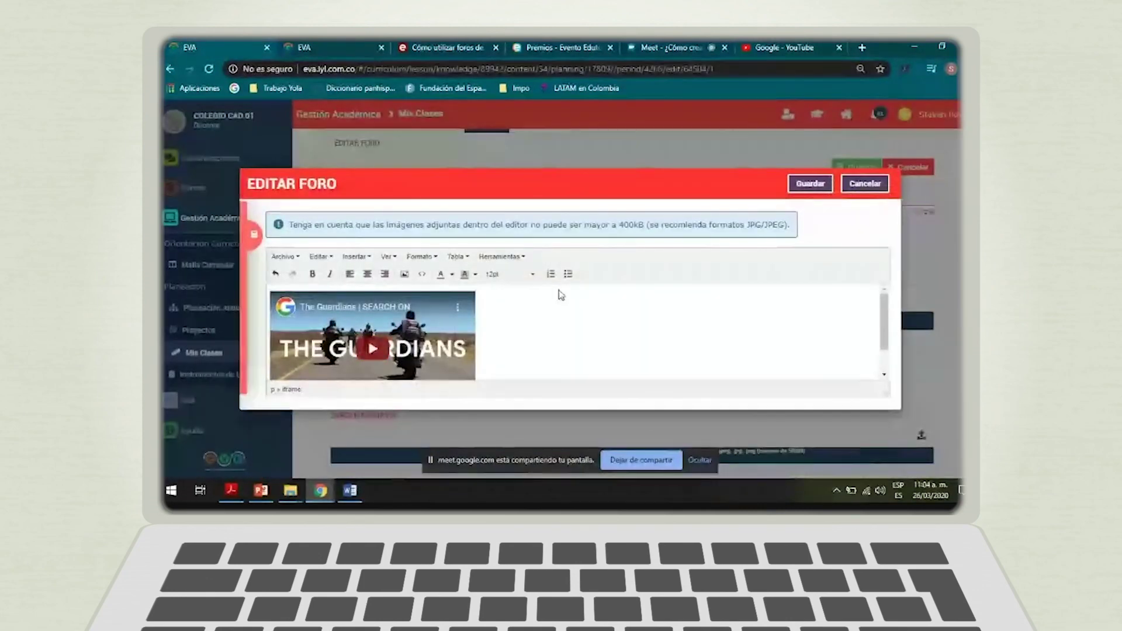